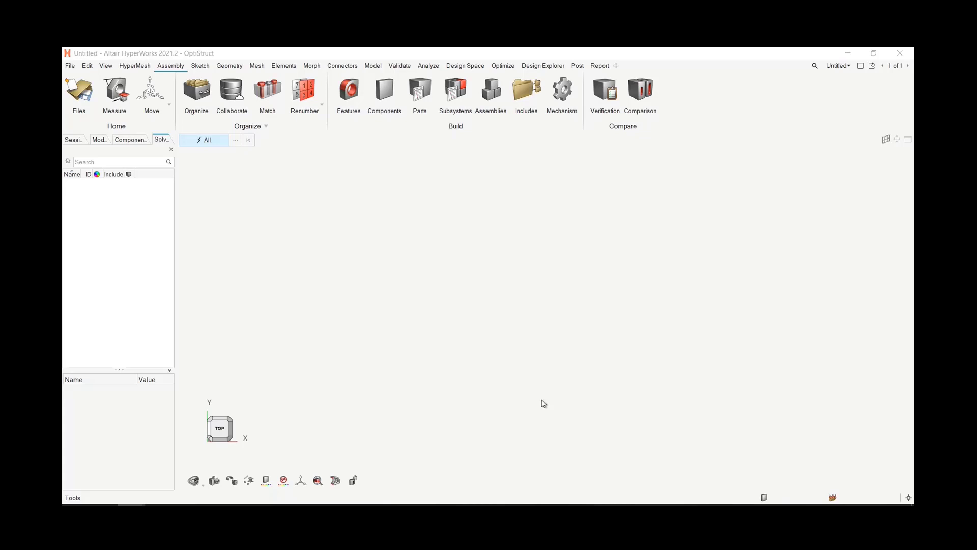
# Open the HyperMesh model arm_bracket_colors from the Desktop folder CoffeeBreaks\Houston_OG\week3_Manual3DMeshing.
pyautogui.click(70, 66)
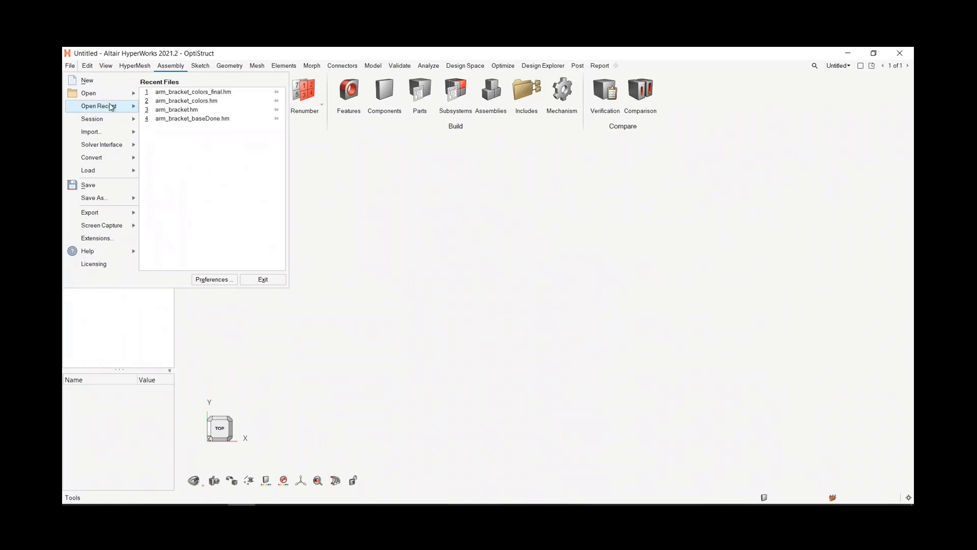
pyautogui.moveTo(97, 94)
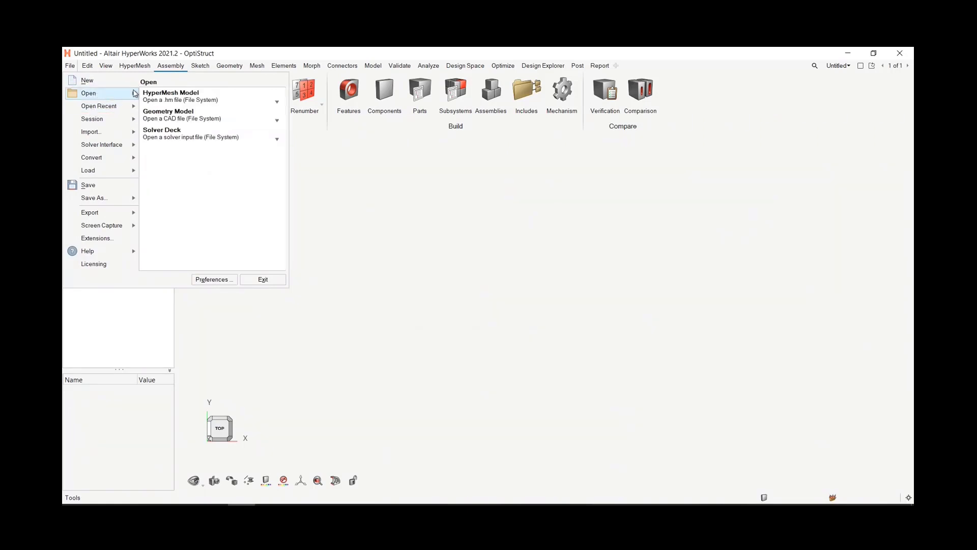
pyautogui.click(151, 96)
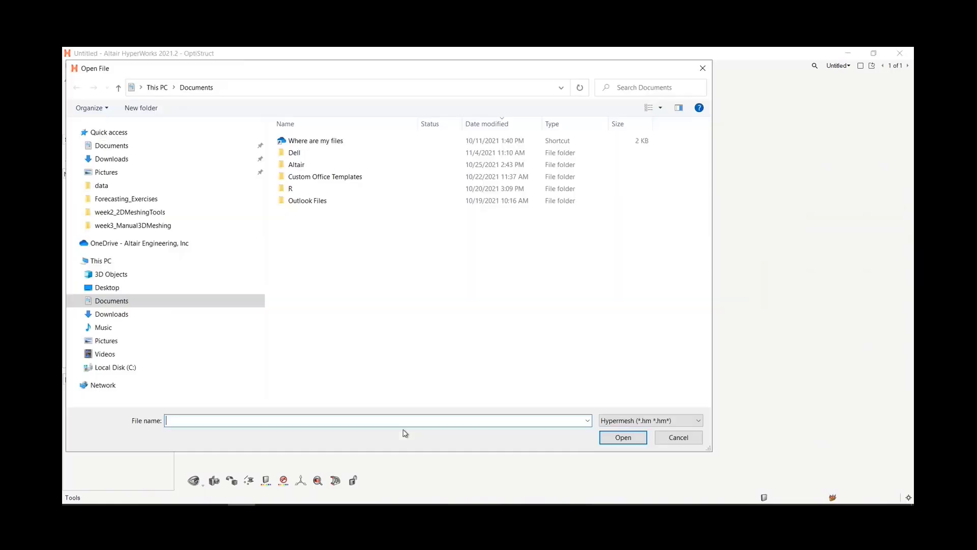
pyautogui.click(389, 420)
pyautogui.write('C:\\Users\\lfeller\\Desktop\\CoffeeBreaks\\Houston_OG\\week3_Manual3DMeshing')
pyautogui.press('Return')
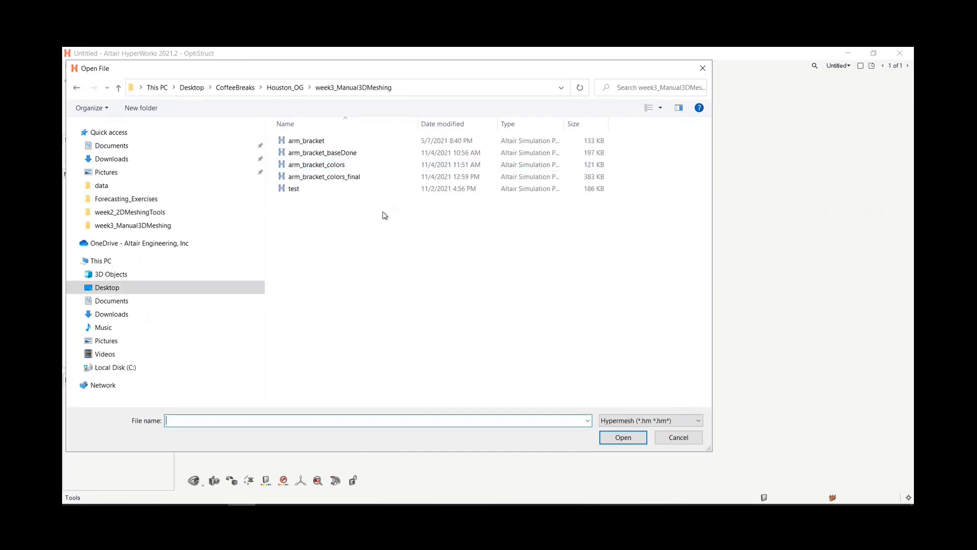
pyautogui.click(326, 169)
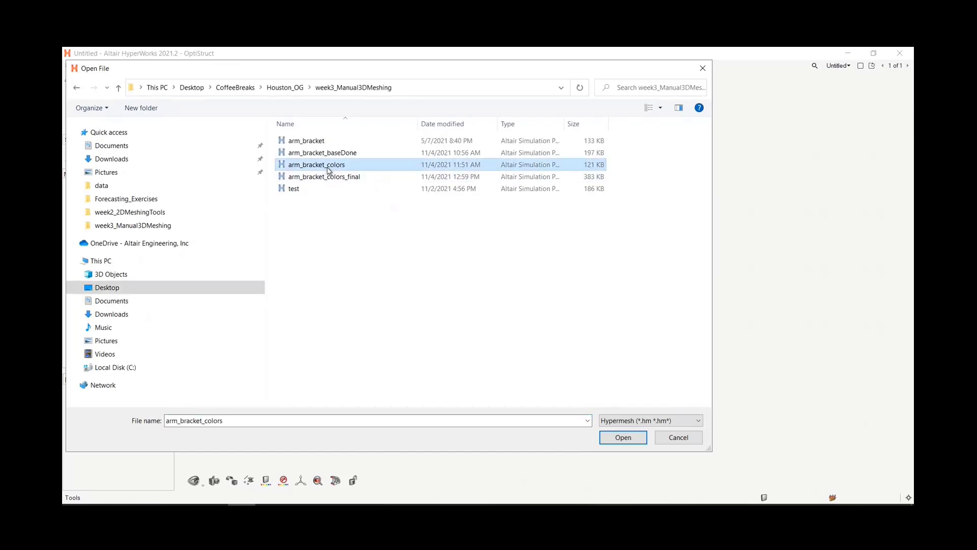
pyautogui.click(631, 437)
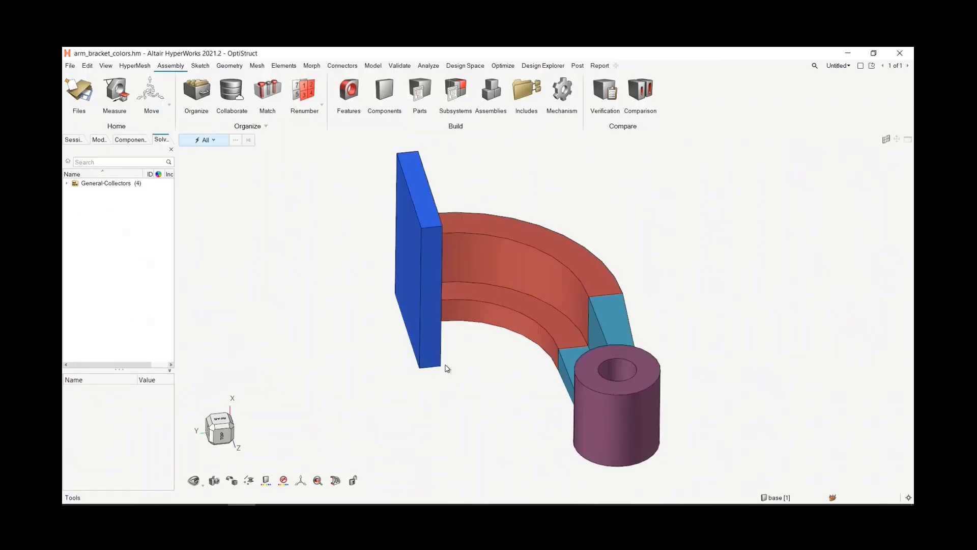
# Show the model's component list and examine the base, arm_curve, arm_straight and boss components of the bracket.
pyautogui.scroll(-3, 411, 400)
pyautogui.moveTo(430, 424); pyautogui.dragTo(355, 418, button='middle')
pyautogui.click(121, 142)
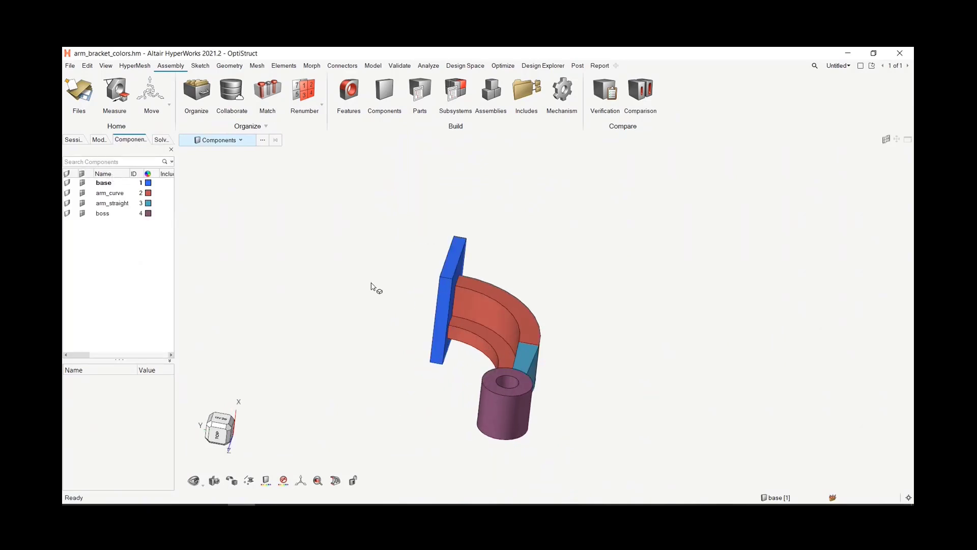
pyautogui.moveTo(713, 274); pyautogui.dragTo(613, 275, button='middle')
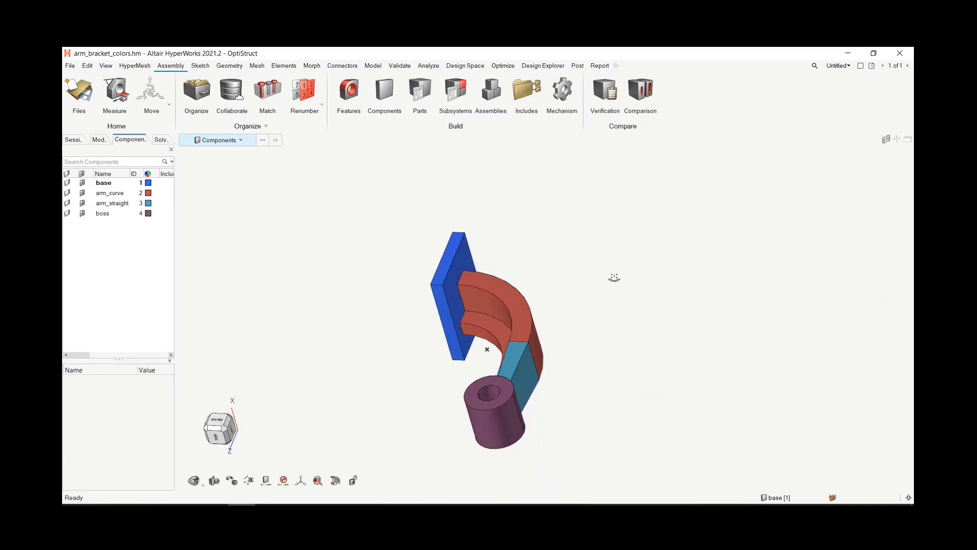
pyautogui.click(104, 182)
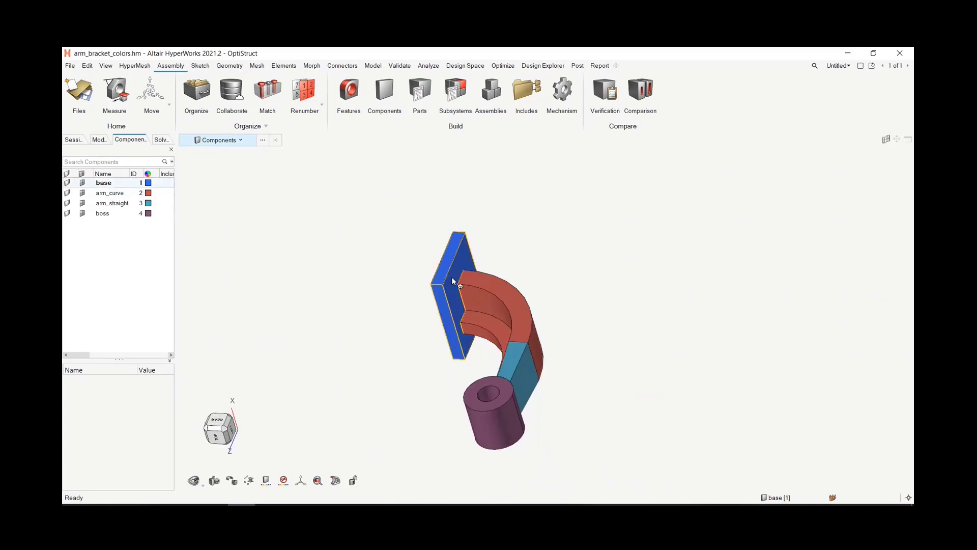
pyautogui.click(473, 283)
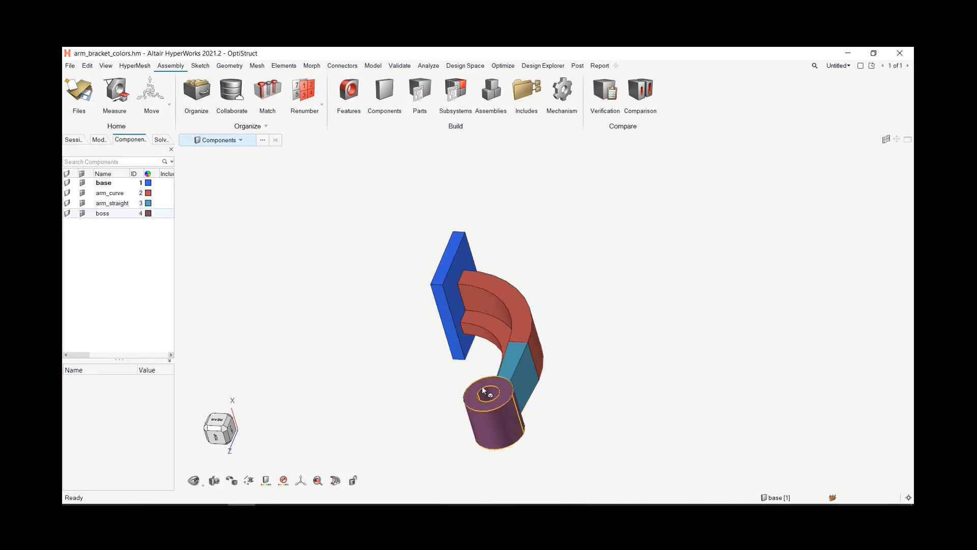
pyautogui.moveTo(634, 262); pyautogui.dragTo(643, 248, button='right')
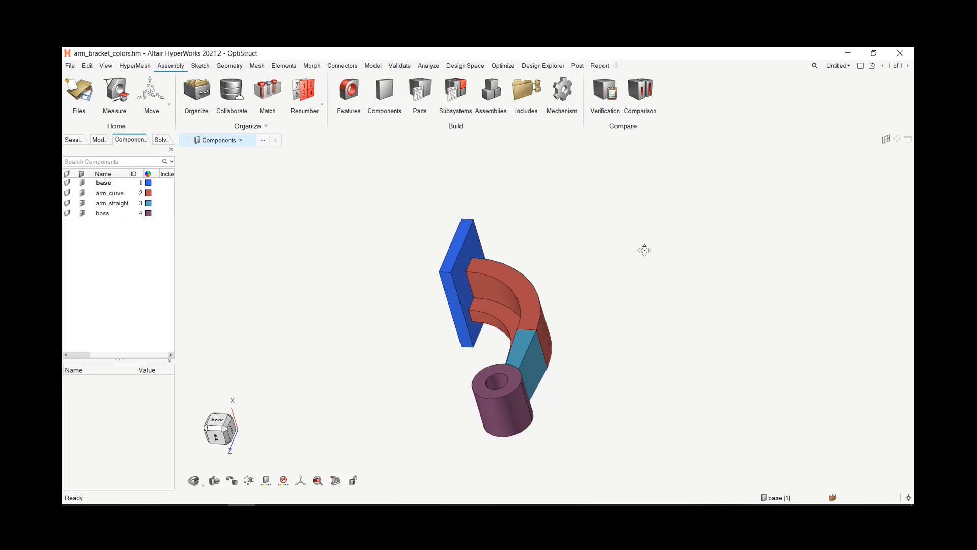
pyautogui.moveTo(604, 229); pyautogui.dragTo(640, 260, button='middle')
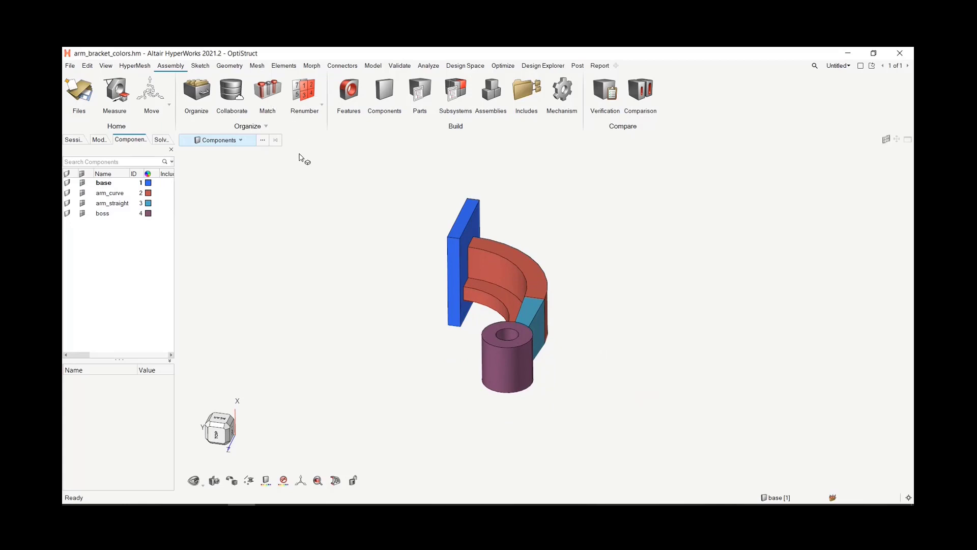
# Display the Panels area and switch it to the 3D page of meshing commands.
pyautogui.click(106, 65)
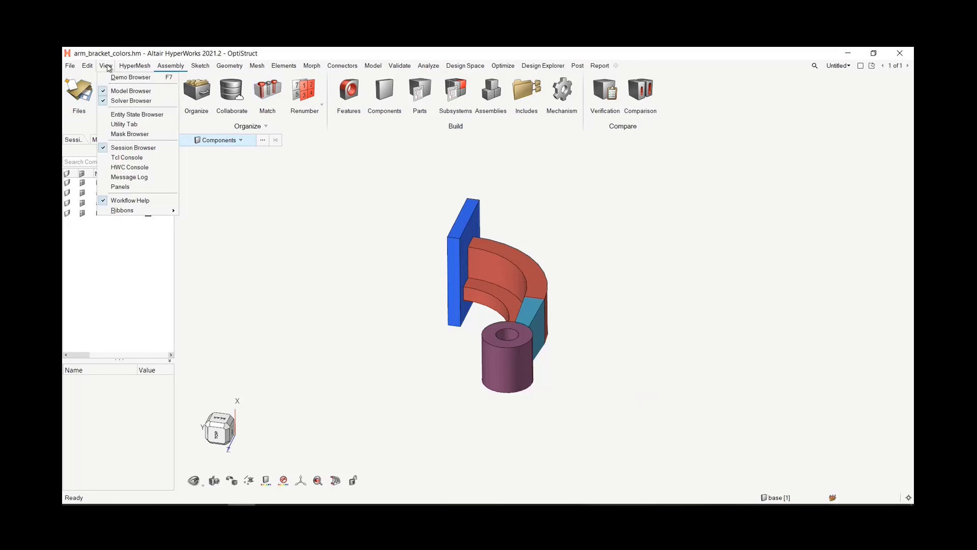
pyautogui.click(135, 187)
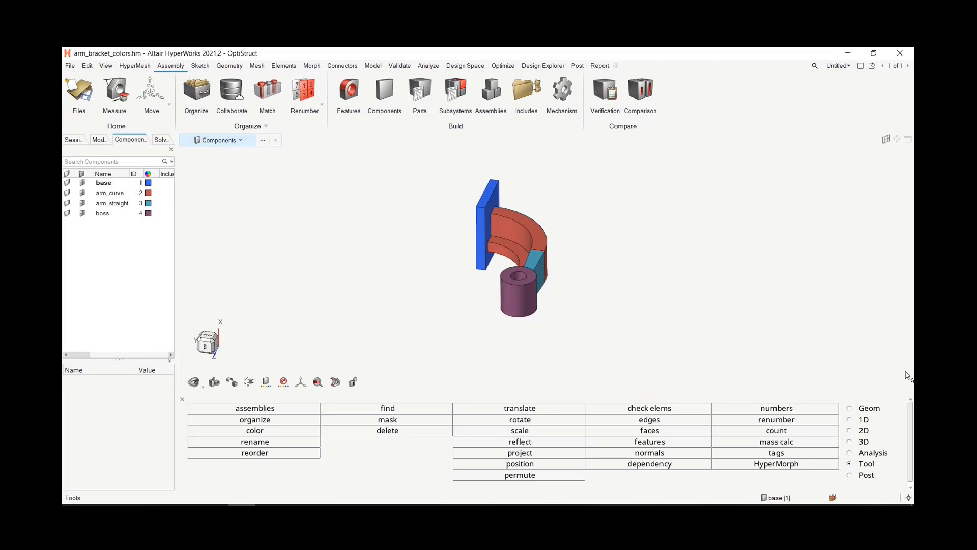
pyautogui.click(864, 441)
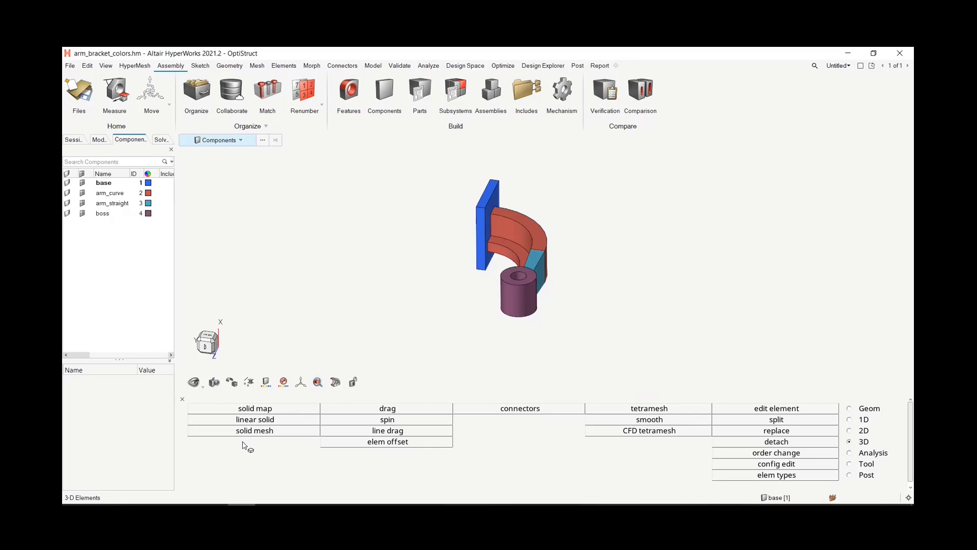
# Hide the arm_curve, arm_straight and boss components so that only the base is displayed.
pyautogui.click(67, 193)
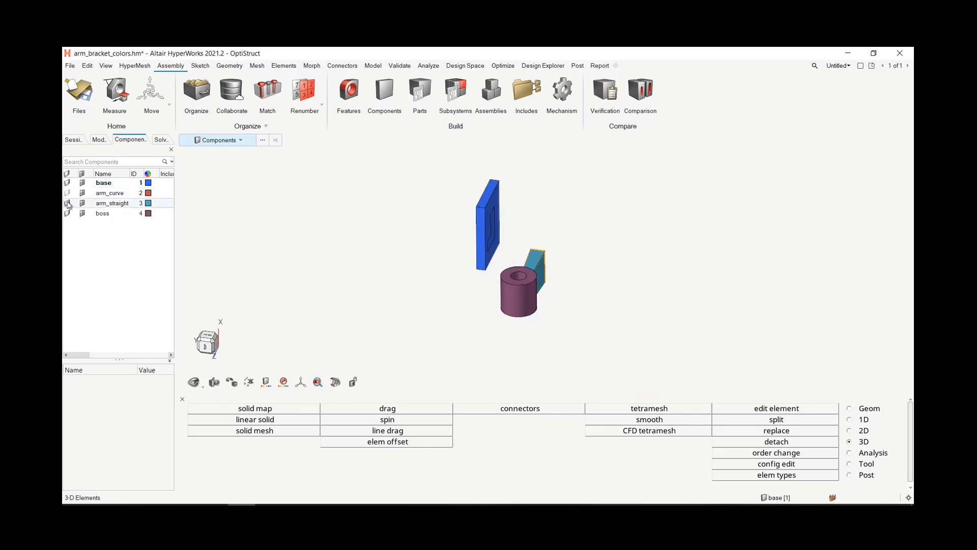
pyautogui.click(67, 203)
pyautogui.click(66, 213)
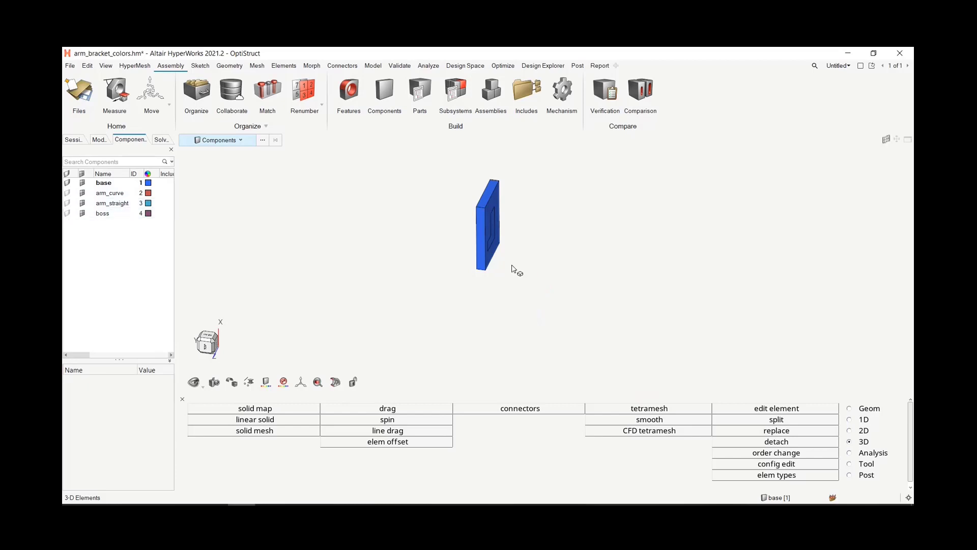
pyautogui.keyDown('ctrl'); pyautogui.moveTo(512, 268); pyautogui.dragTo(510, 164); pyautogui.keyUp('ctrl')
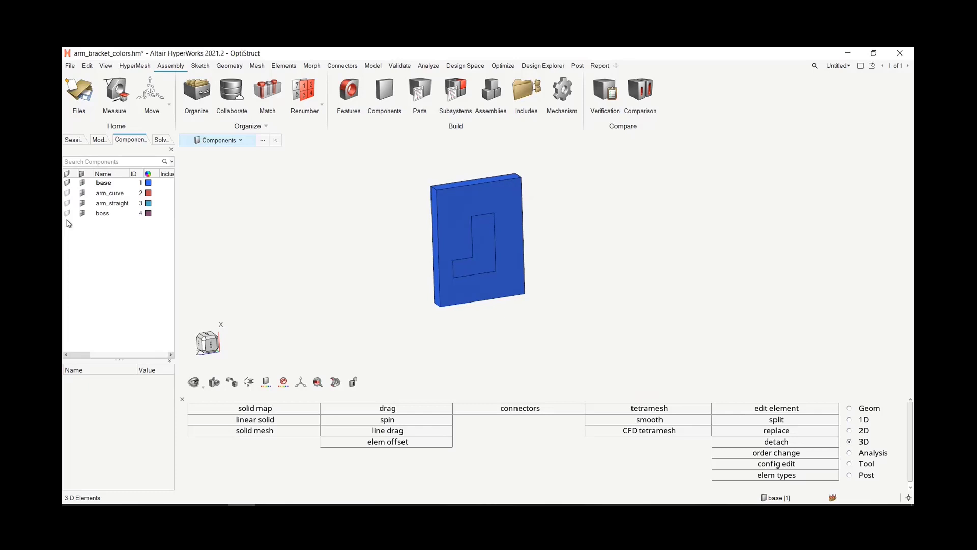
pyautogui.click(113, 184)
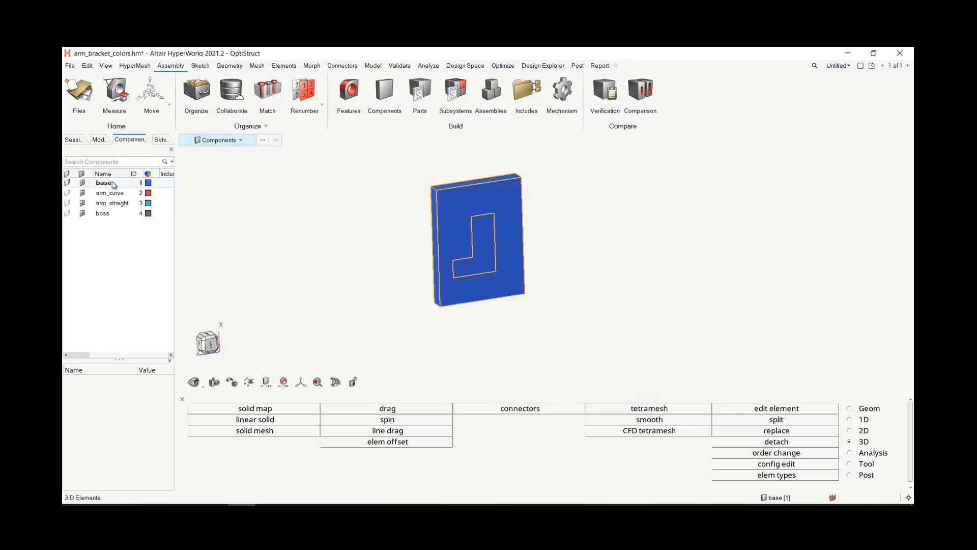
pyautogui.keyDown('ctrl'); pyautogui.moveTo(548, 294); pyautogui.dragTo(307, 206); pyautogui.keyUp('ctrl')
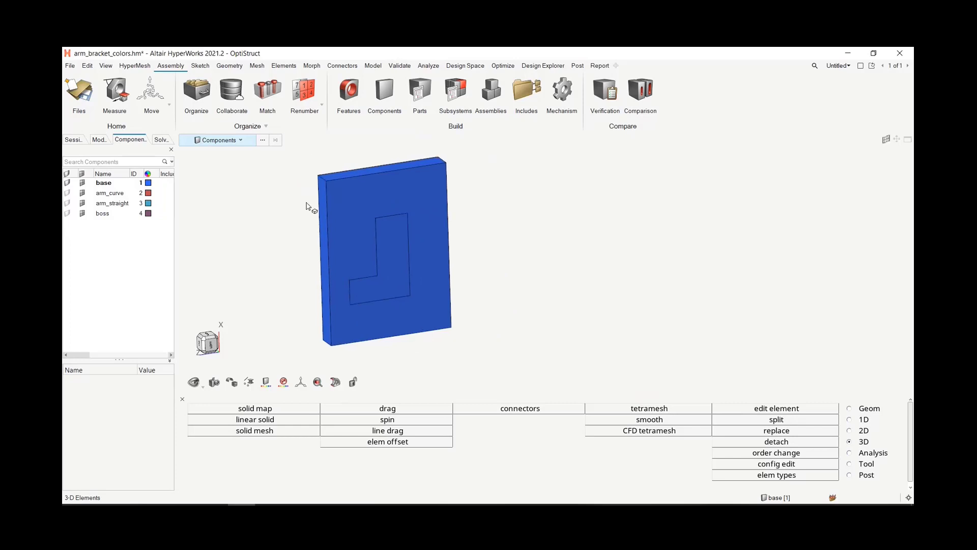
# Create a General 2D Mesh with element size 10 on the base's arm-side face, including the L-shaped imprint surface.
pyautogui.click(256, 66)
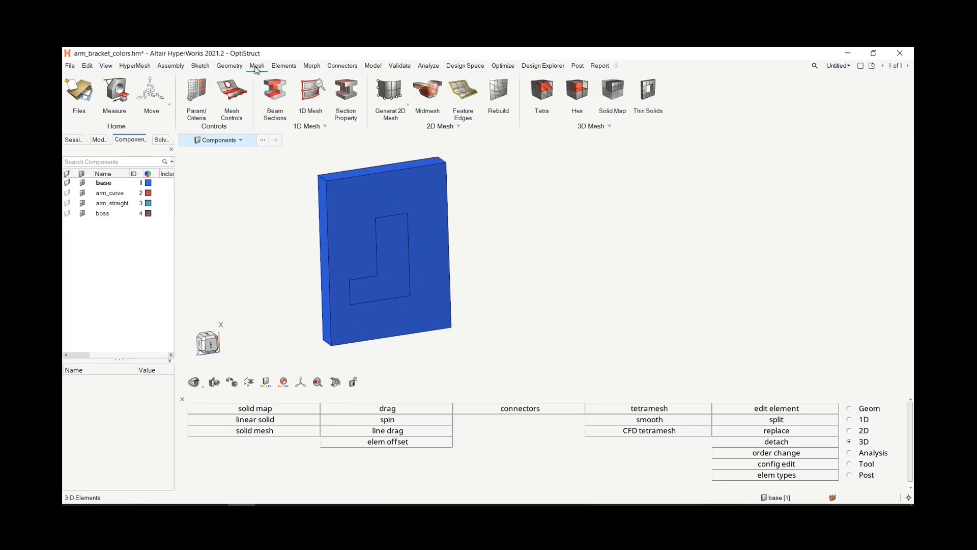
pyautogui.click(388, 96)
pyautogui.click(350, 261)
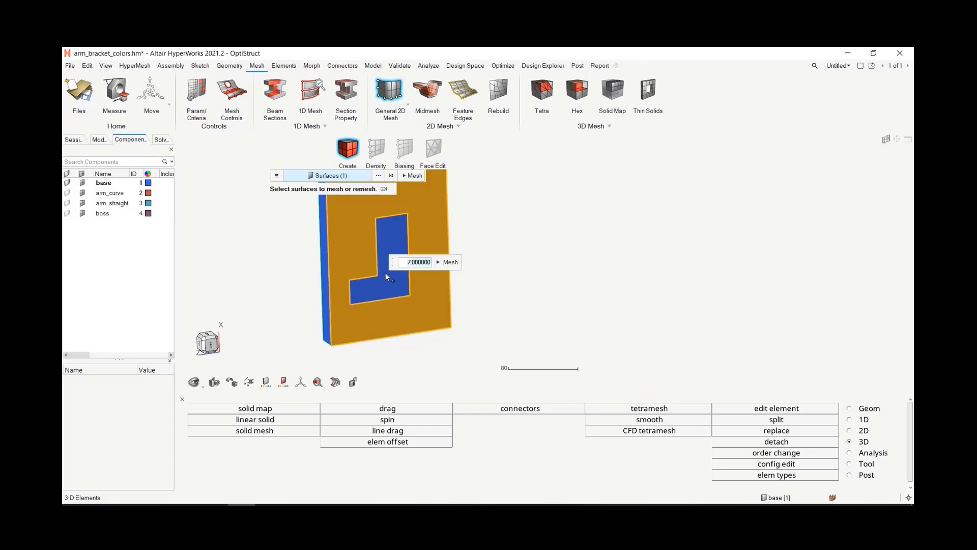
pyautogui.click(385, 273)
pyautogui.write('10')
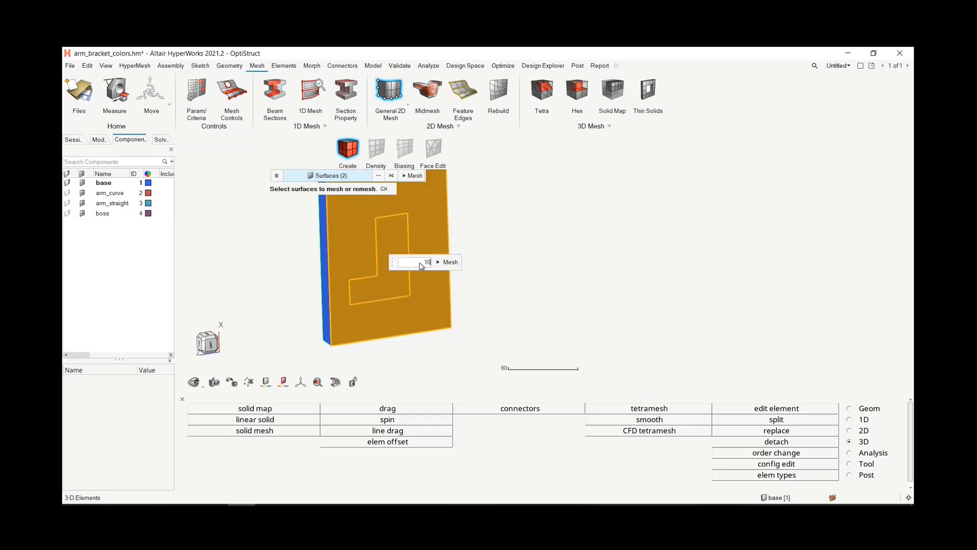
pyautogui.moveTo(527, 246); pyautogui.dragTo(584, 252, button='right')
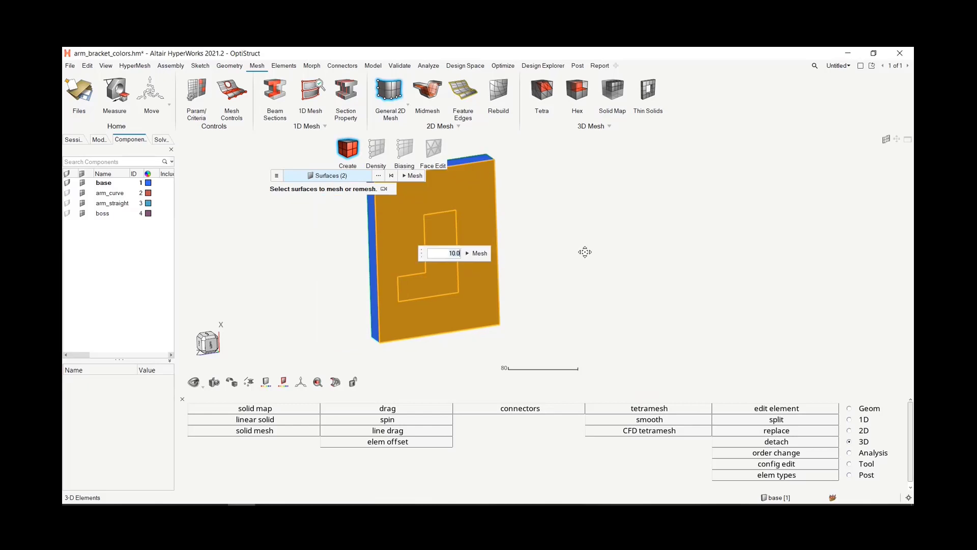
pyautogui.click(500, 268)
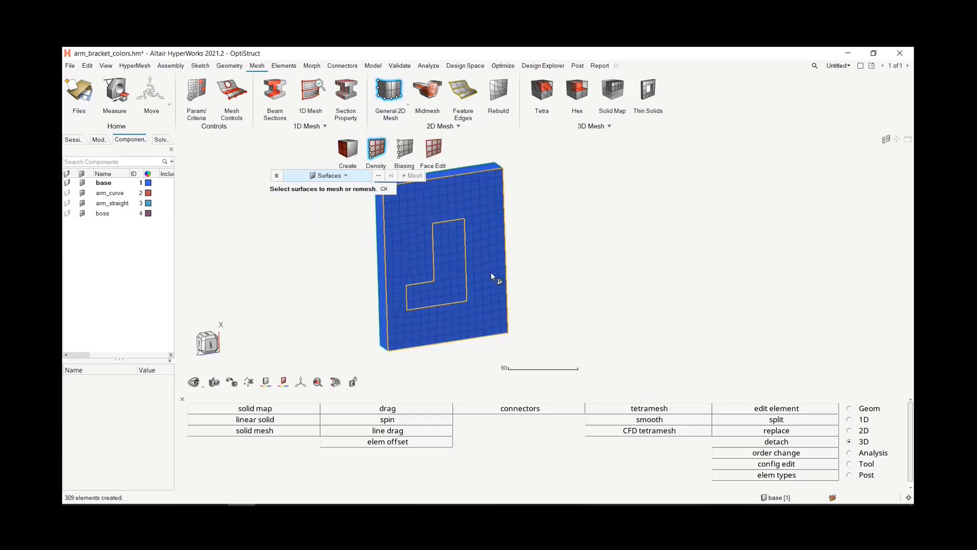
# Remesh the base surface surrounding the L-shaped imprint with the Quads only element type using Face Edit, and exit the meshing tool.
pyautogui.scroll(3, 444, 306)
pyautogui.scroll(1, 416, 251)
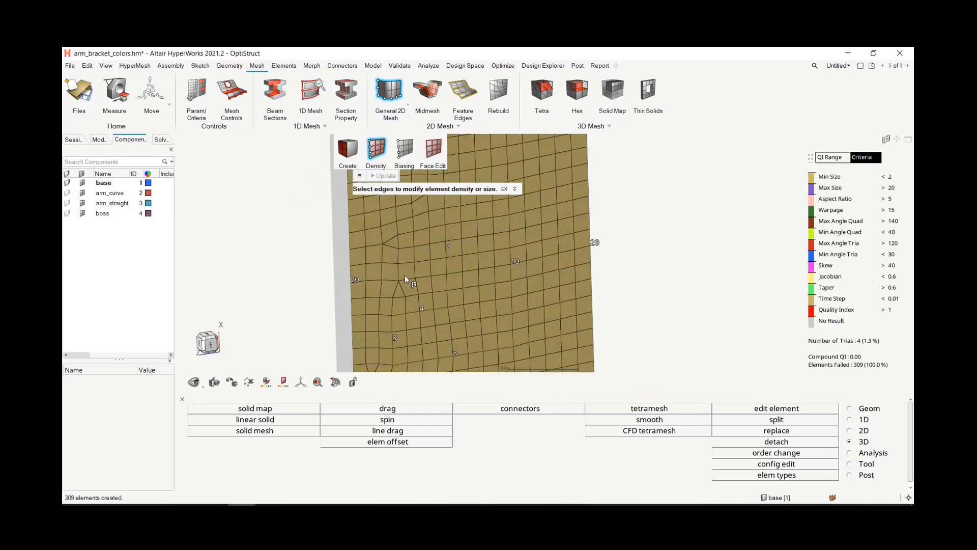
pyautogui.scroll(-4, 402, 257)
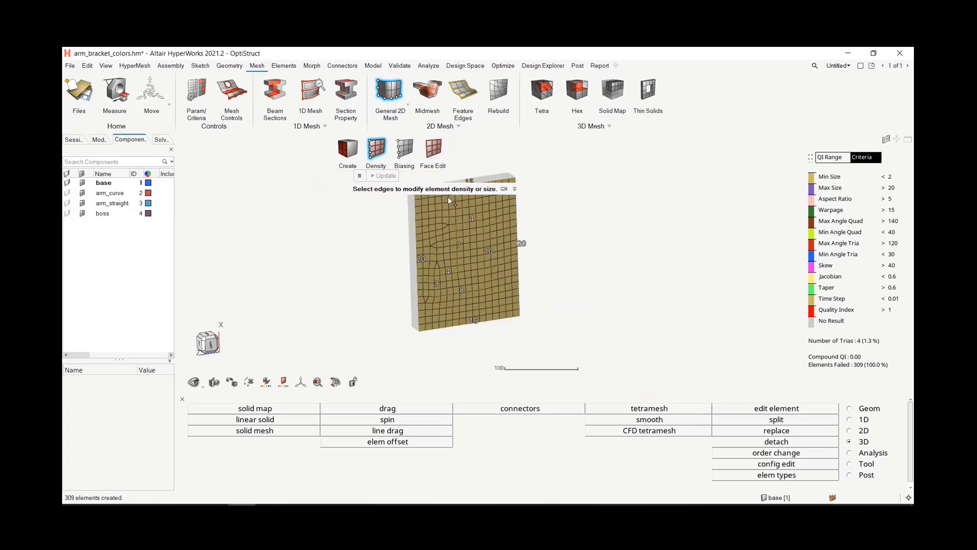
pyautogui.click(433, 148)
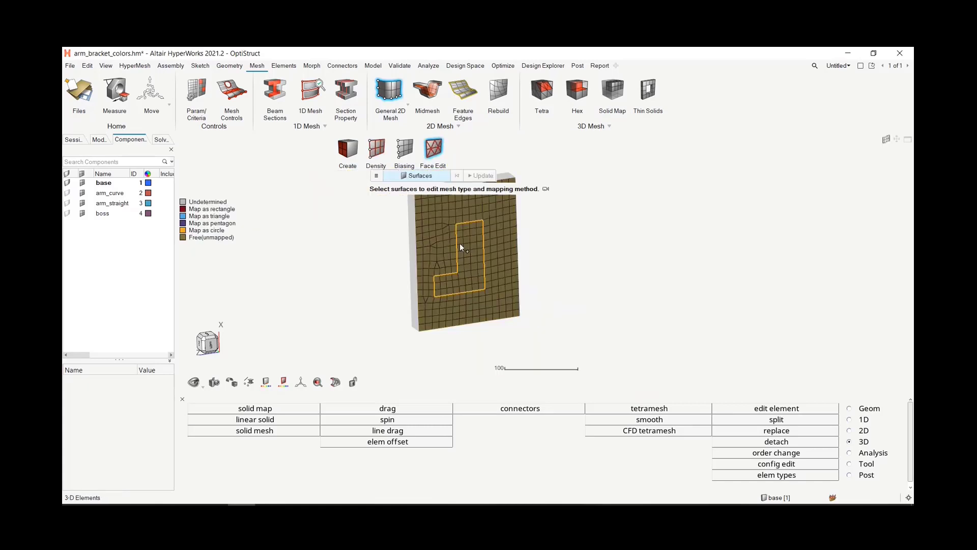
pyautogui.click(441, 240)
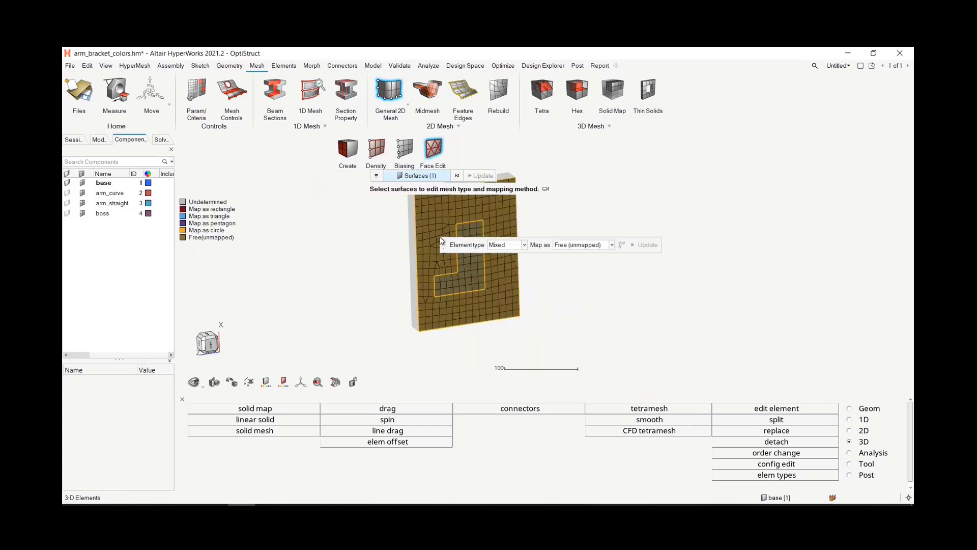
pyautogui.click(523, 245)
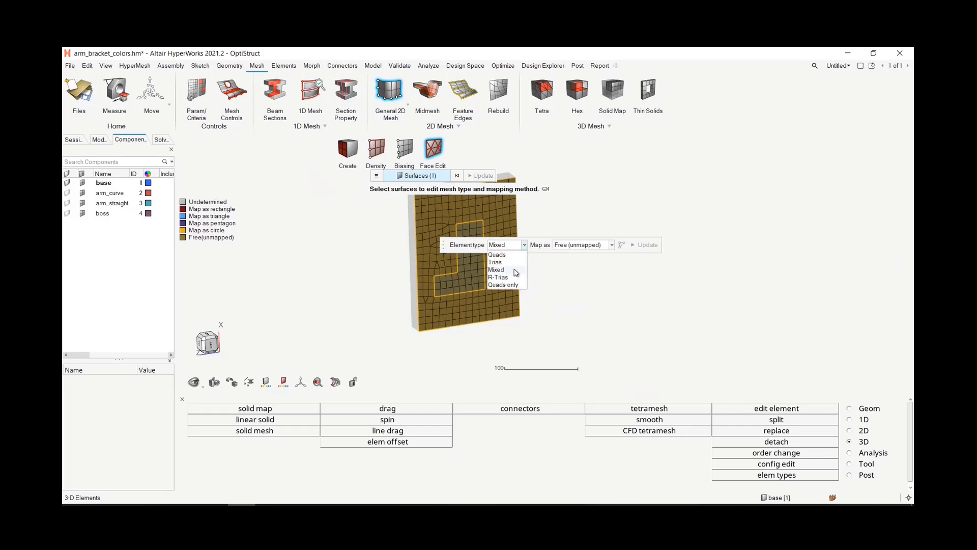
pyautogui.click(503, 285)
pyautogui.keyDown('ctrl'); pyautogui.moveTo(482, 295); pyautogui.dragTo(559, 254); pyautogui.keyUp('ctrl')
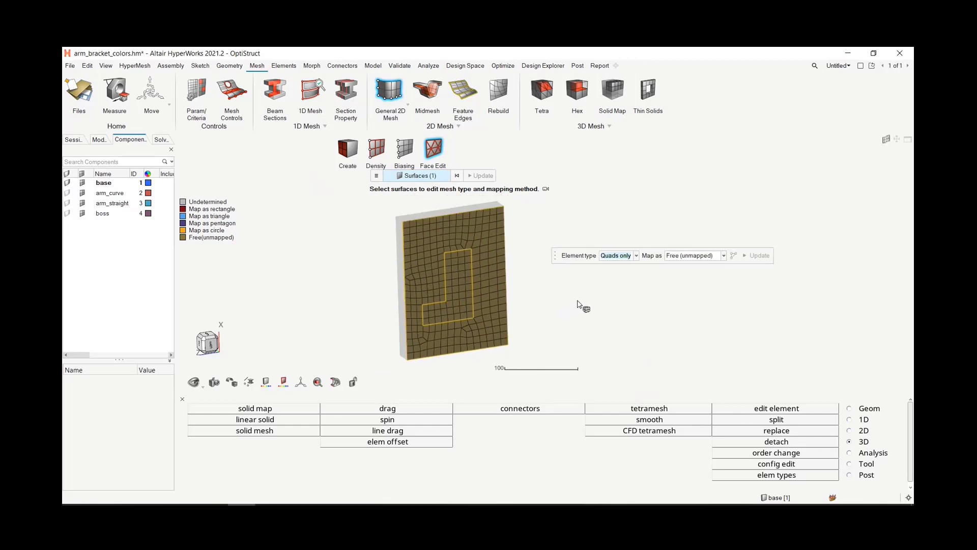
pyautogui.moveTo(583, 333); pyautogui.dragTo(593, 322, button='right')
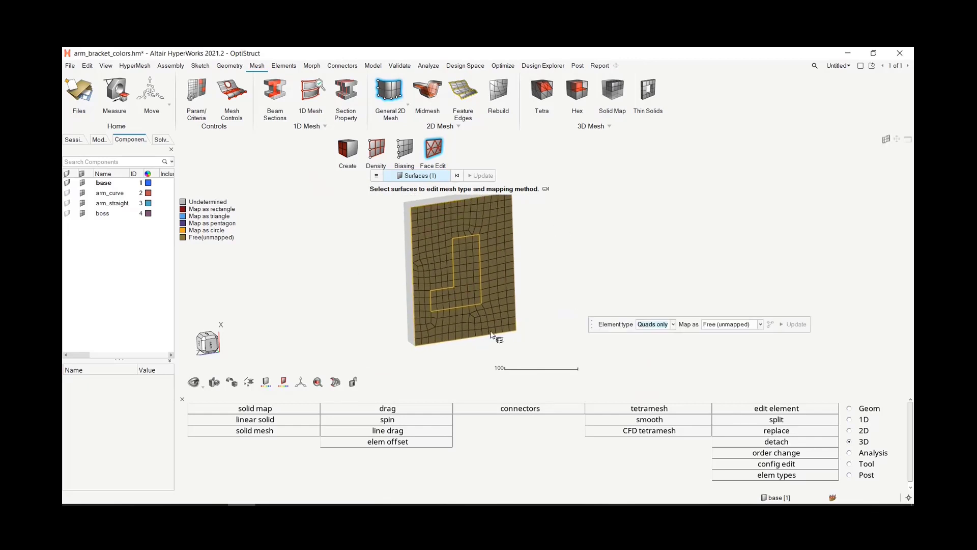
pyautogui.scroll(1, 435, 328)
pyautogui.scroll(1, 454, 300)
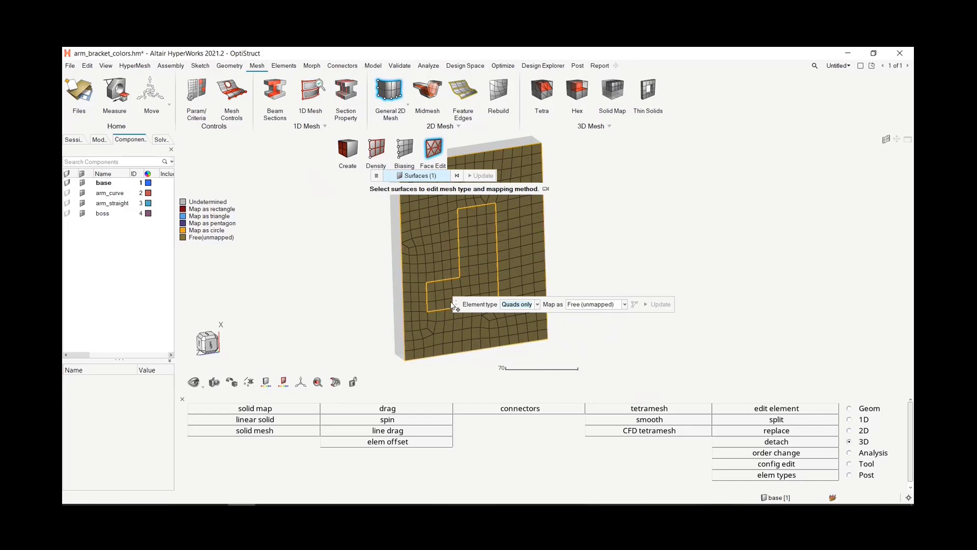
pyautogui.rightClick(605, 271)
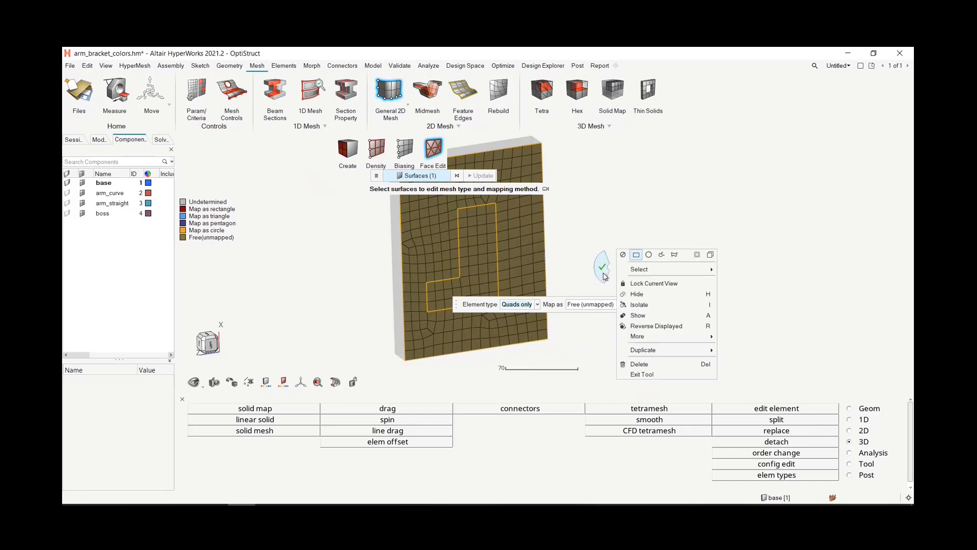
pyautogui.moveTo(603, 274)
pyautogui.moveTo(616, 291); pyautogui.dragTo(592, 249, button='right')
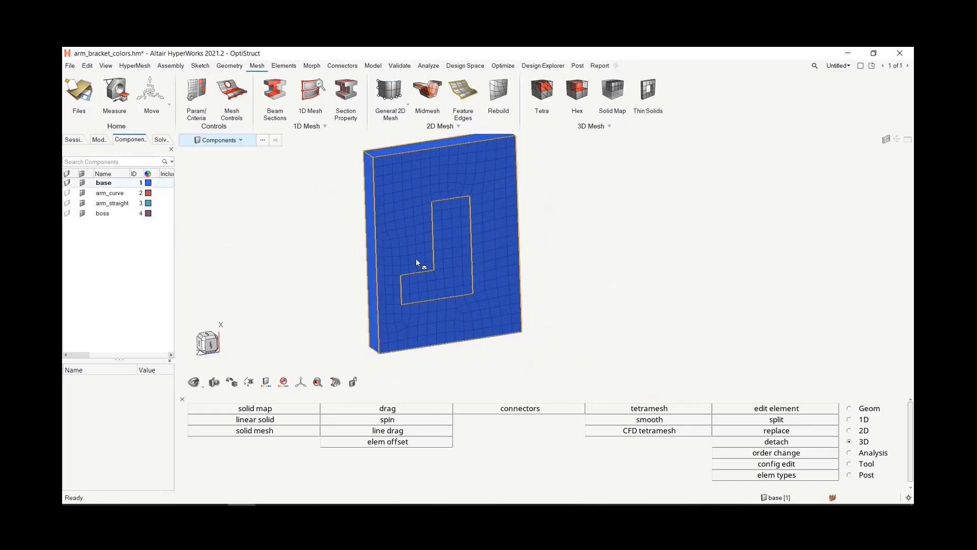
# Start the Drag command in drag elems mode and select all the 2D elements on the base's arm-side face.
pyautogui.scroll(3, 372, 156)
pyautogui.scroll(2, 379, 166)
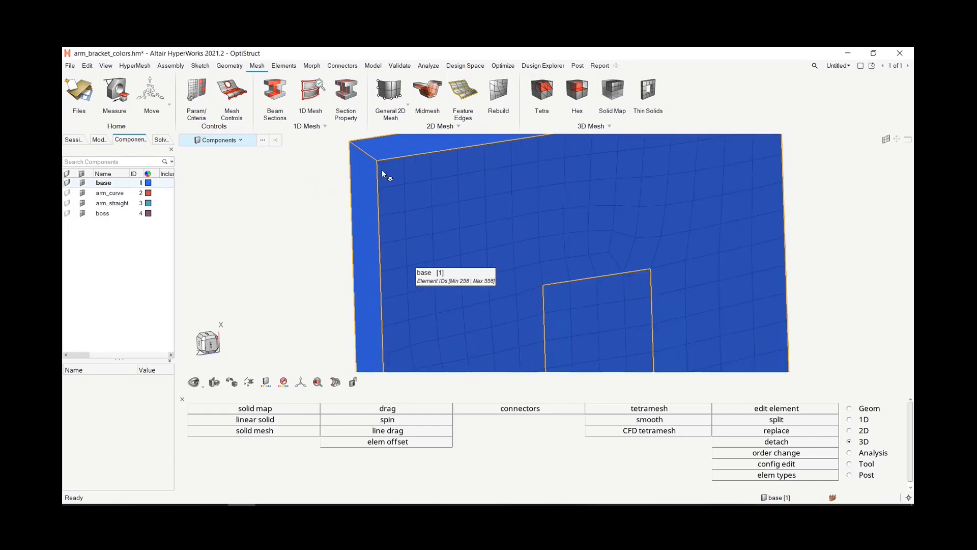
pyautogui.scroll(-3, 382, 169)
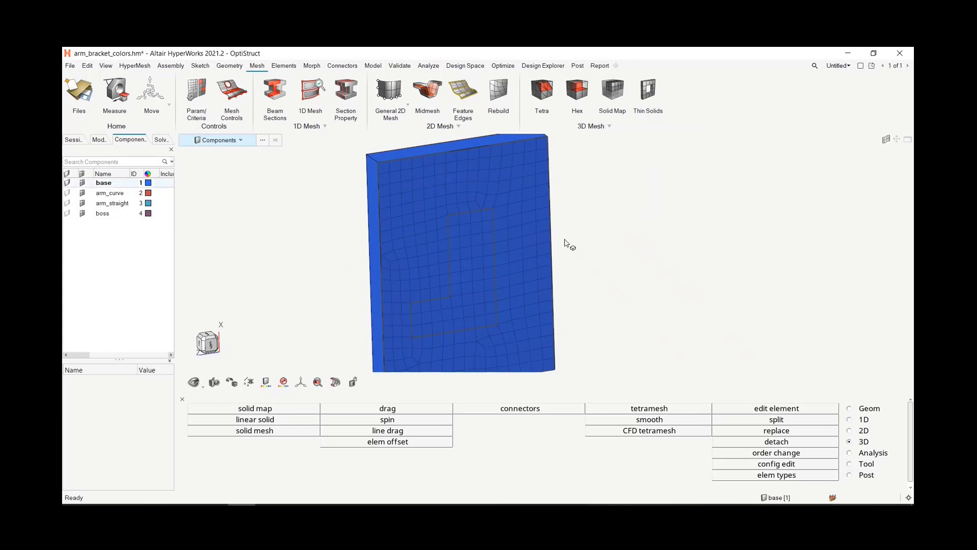
pyautogui.scroll(-2, 565, 224)
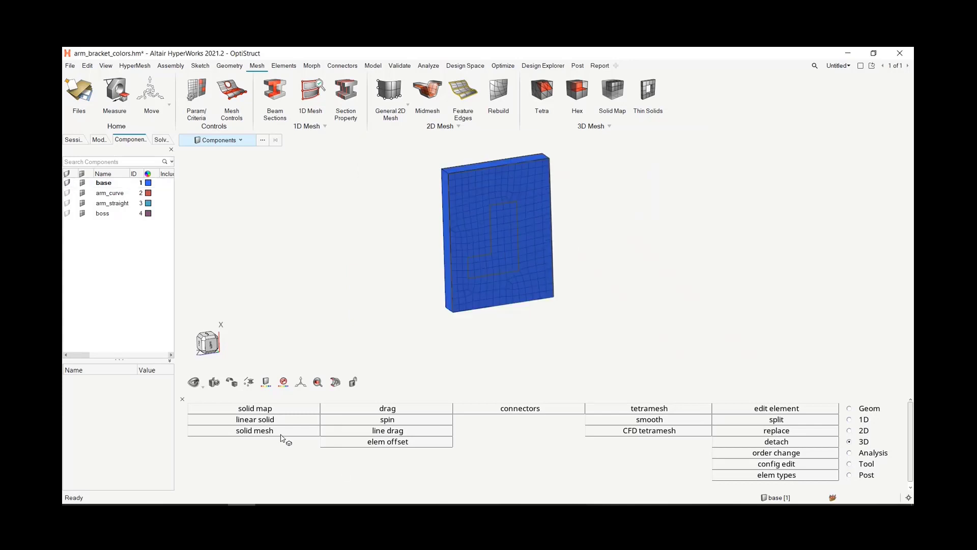
pyautogui.click(353, 410)
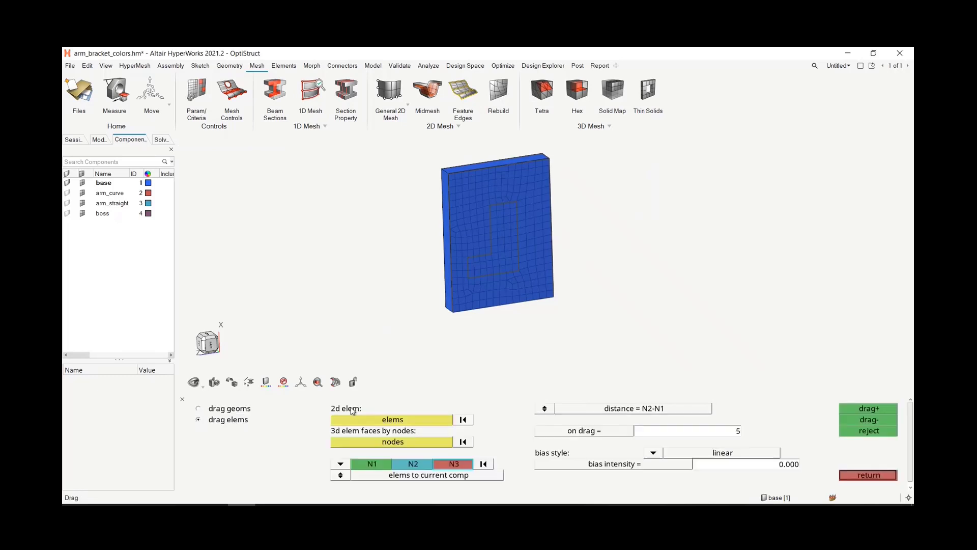
pyautogui.click(200, 409)
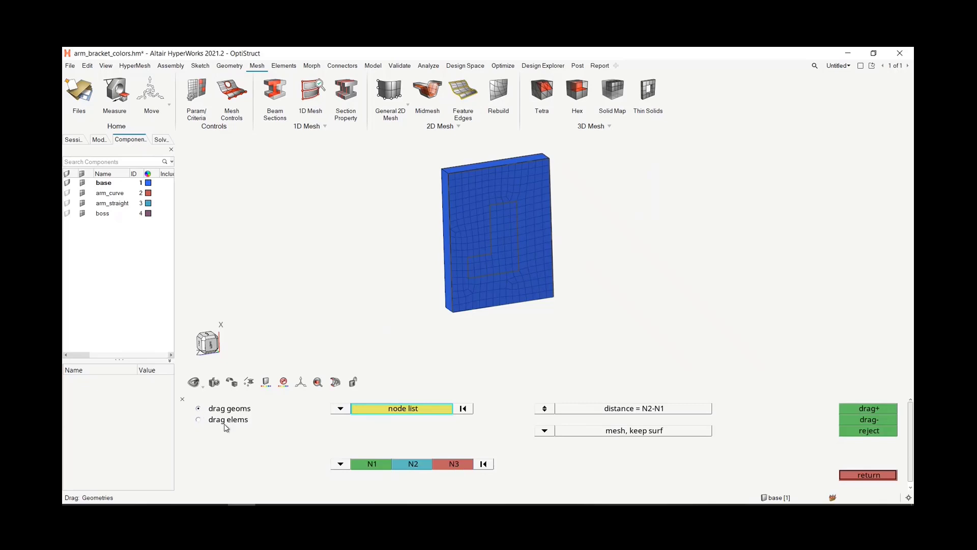
pyautogui.click(224, 420)
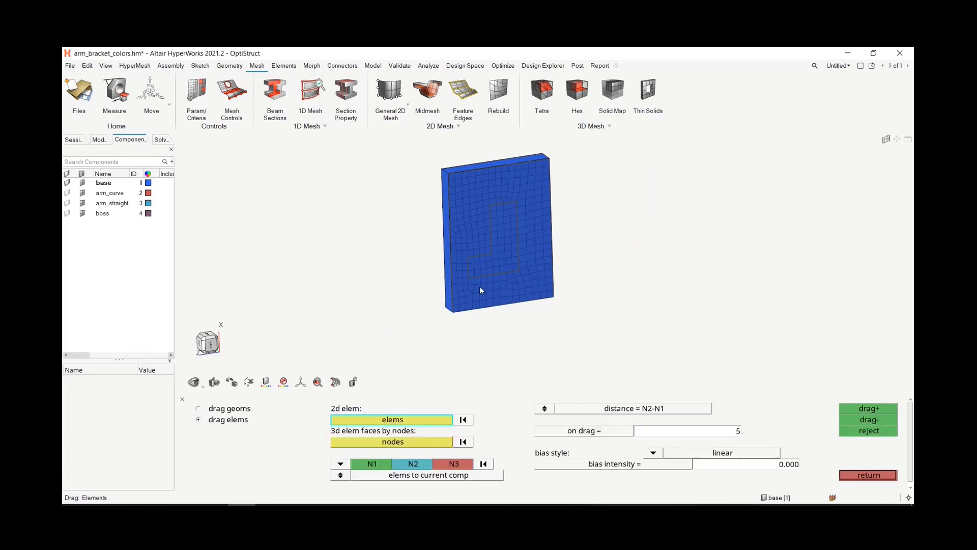
pyautogui.click(387, 419)
pyautogui.moveTo(649, 252); pyautogui.dragTo(615, 277, button='right')
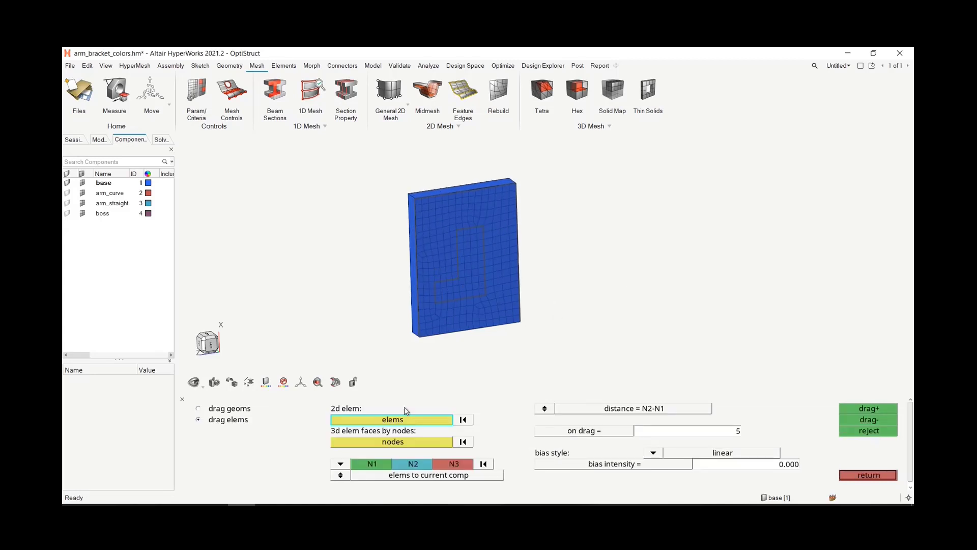
pyautogui.scroll(2, 425, 305)
pyautogui.scroll(-4, 393, 235)
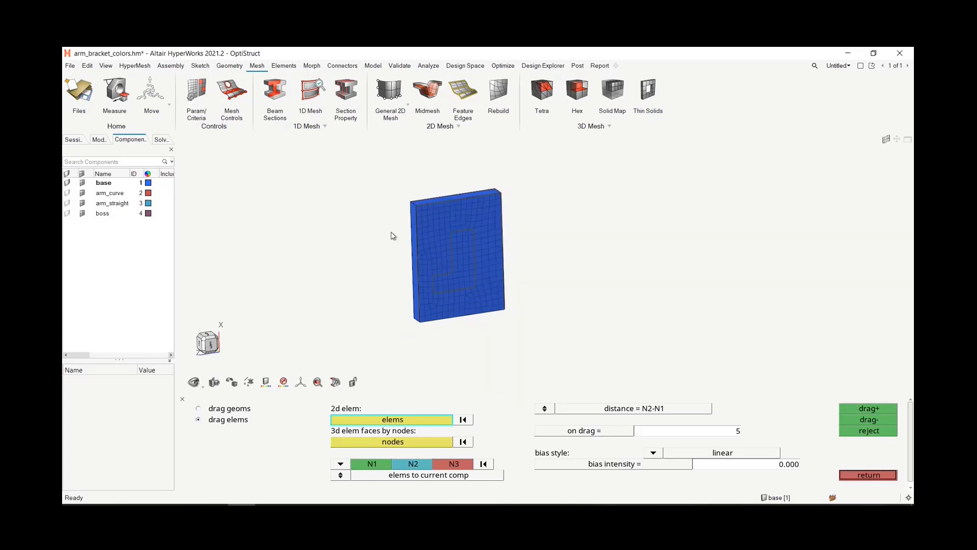
pyautogui.keyDown('shift'); pyautogui.moveTo(382, 162); pyautogui.dragTo(565, 371); pyautogui.keyUp('shift')
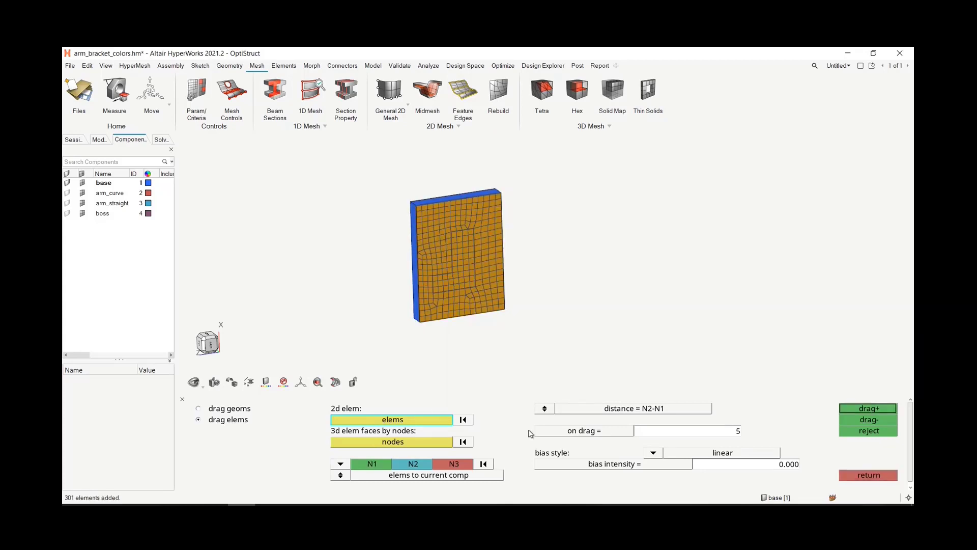
pyautogui.click(543, 409)
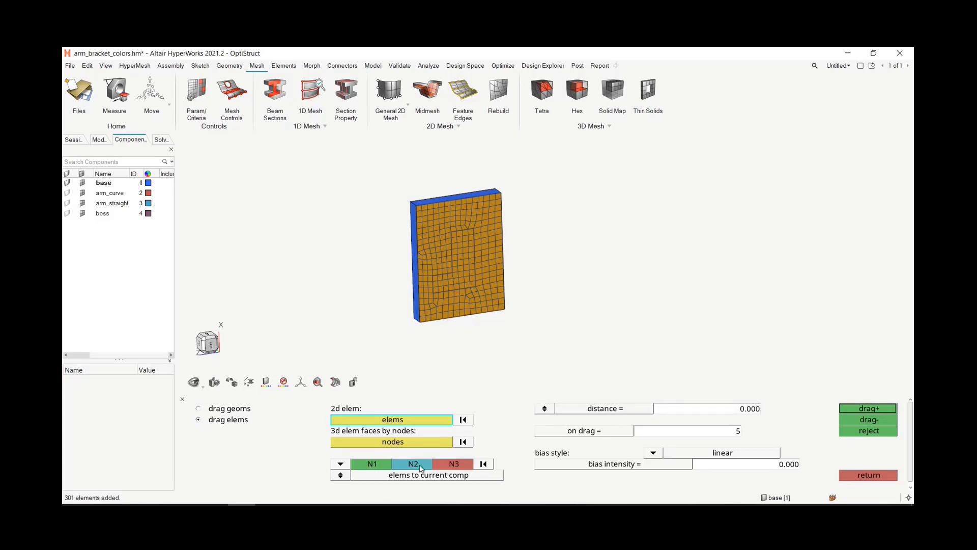
pyautogui.click(341, 464)
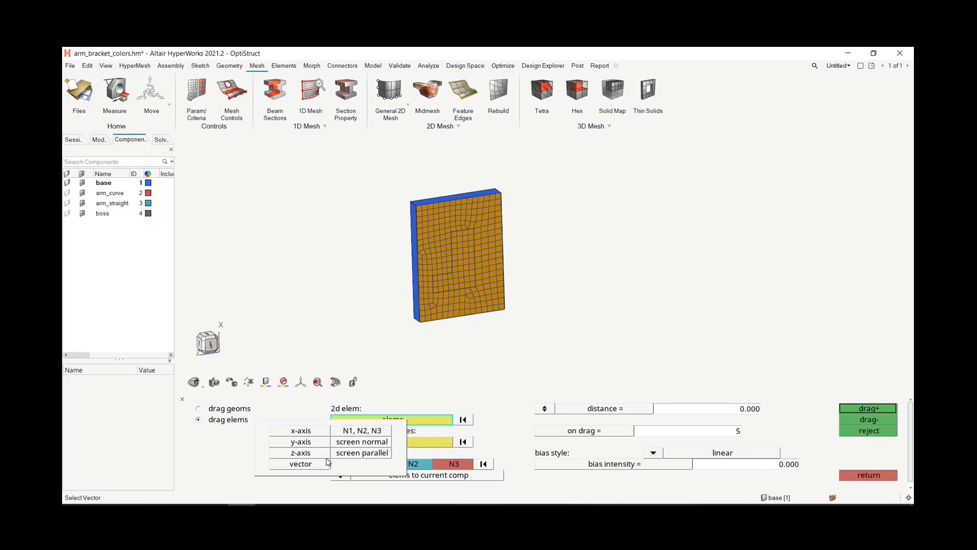
pyautogui.click(305, 490)
pyautogui.click(544, 409)
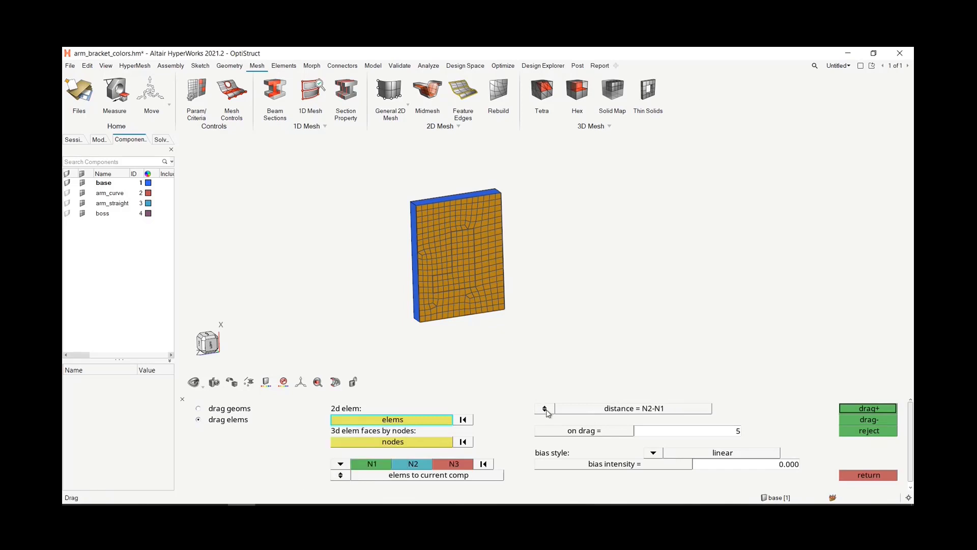
# Define the drag direction with N1 at the meshed face's corner and N2 at the matching back corner, using distance = N2-N1.
pyautogui.scroll(3, 420, 193)
pyautogui.scroll(5, 414, 223)
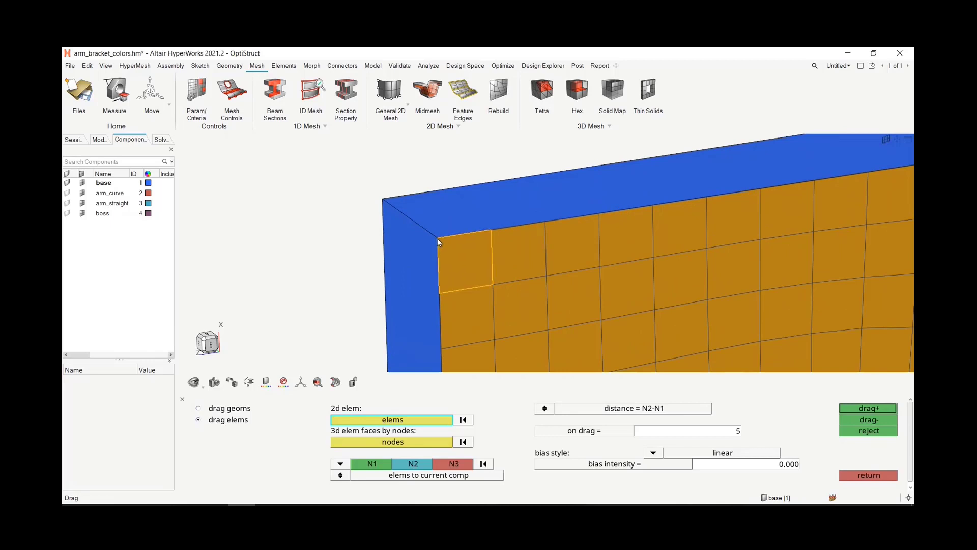
pyautogui.click(384, 464)
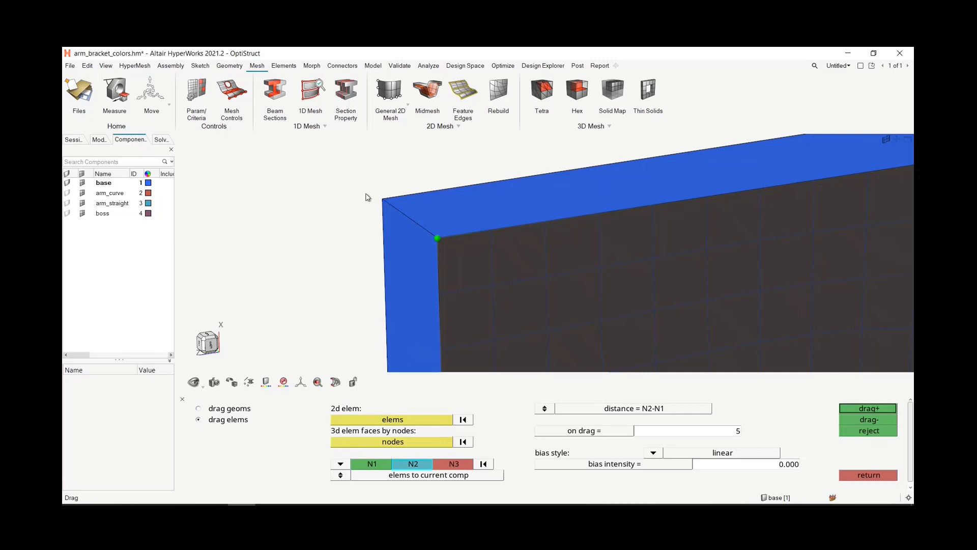
pyautogui.click(380, 196)
pyautogui.scroll(5, 384, 203)
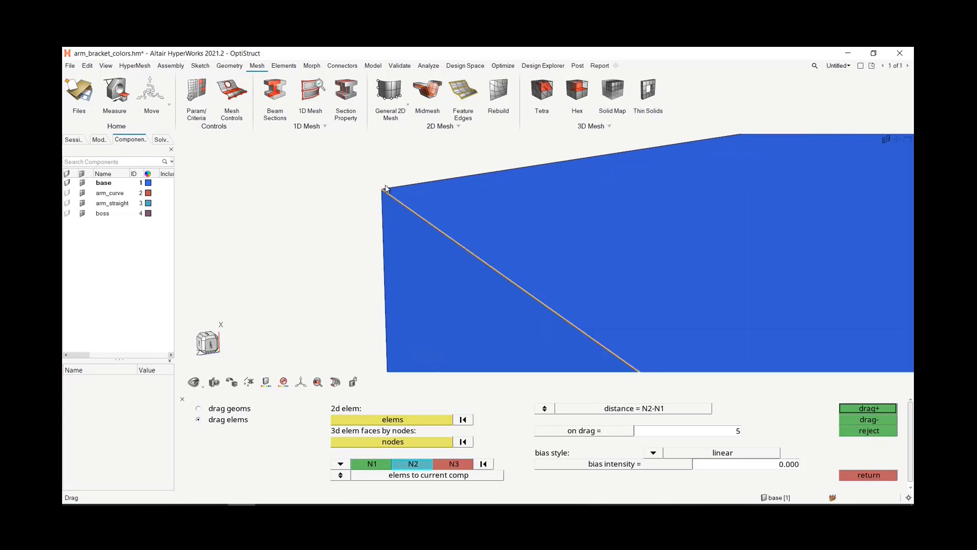
pyautogui.click(379, 196)
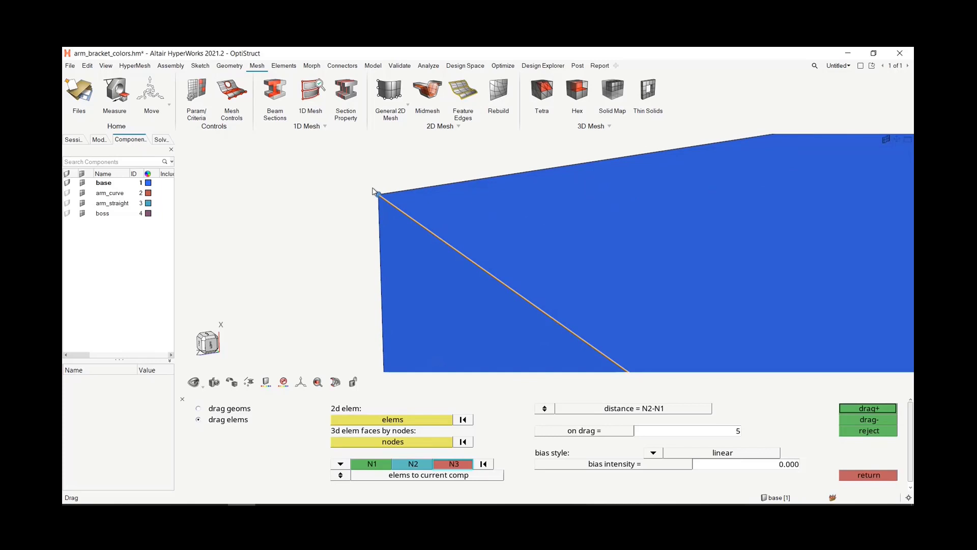
pyautogui.scroll(-5, 376, 190)
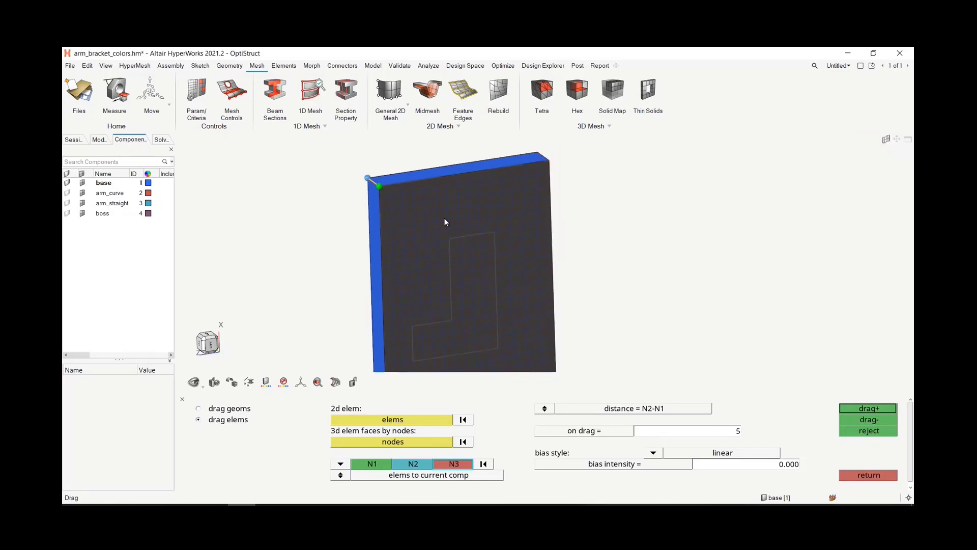
pyautogui.moveTo(671, 241); pyautogui.dragTo(701, 237, button='right')
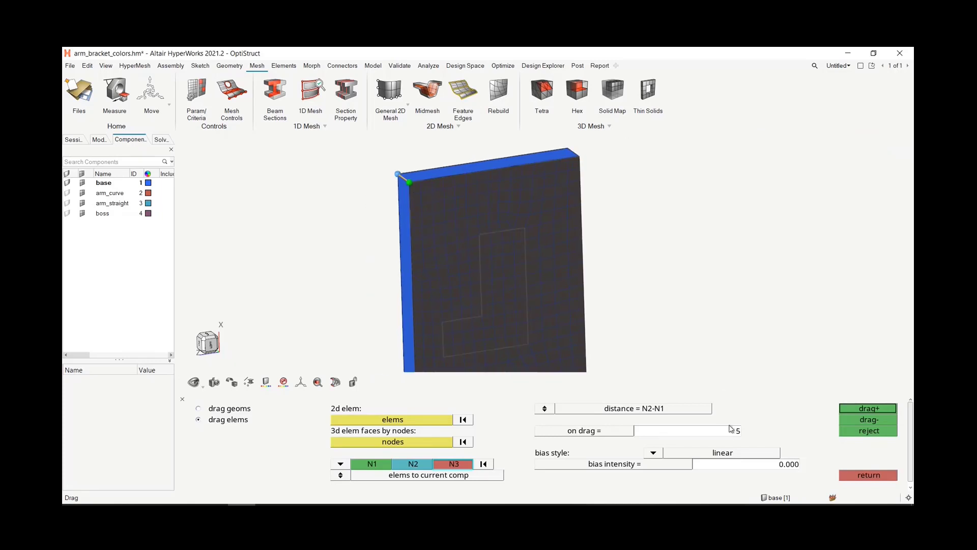
pyautogui.scroll(5, 413, 196)
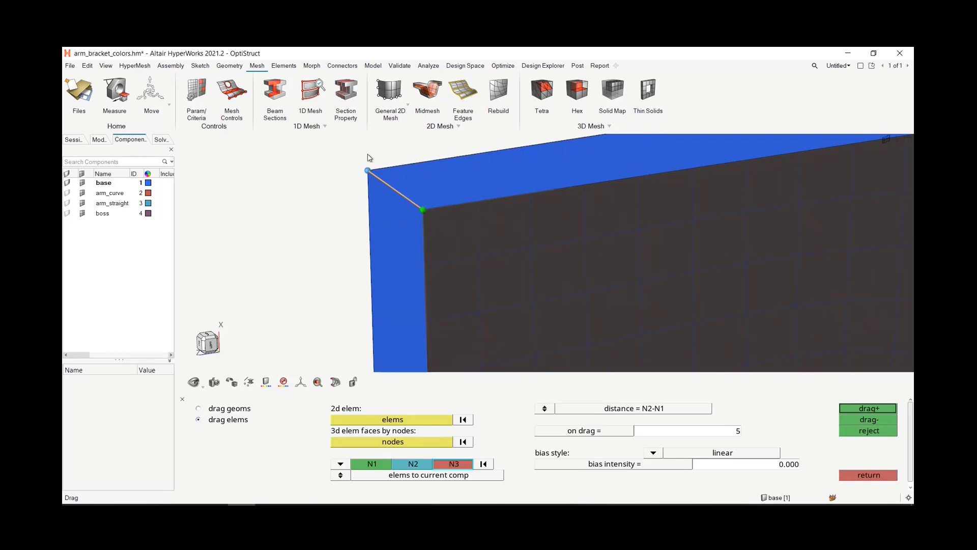
pyautogui.scroll(-5, 517, 270)
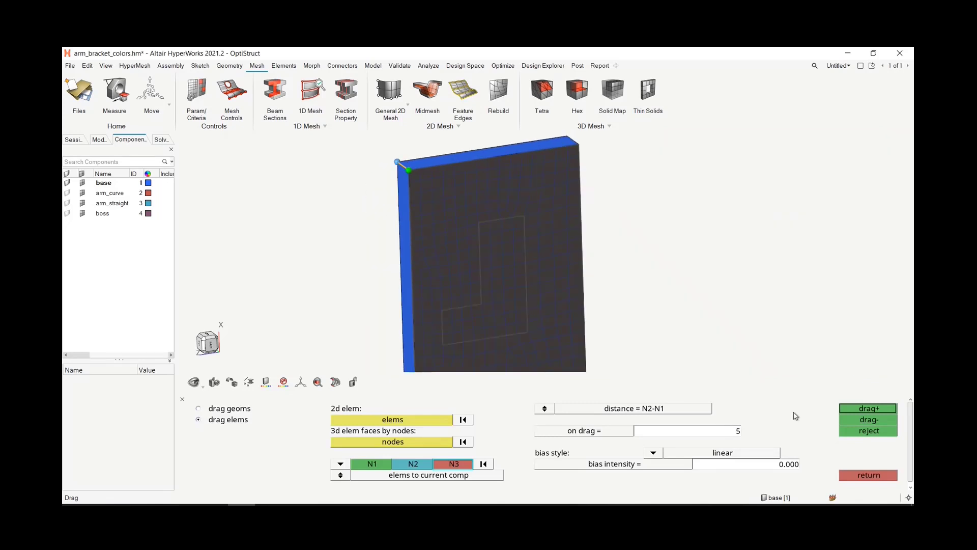
# Try dragging the face elements outward from the base, rejecting the result and reselecting the elements between attempts.
pyautogui.click(862, 407)
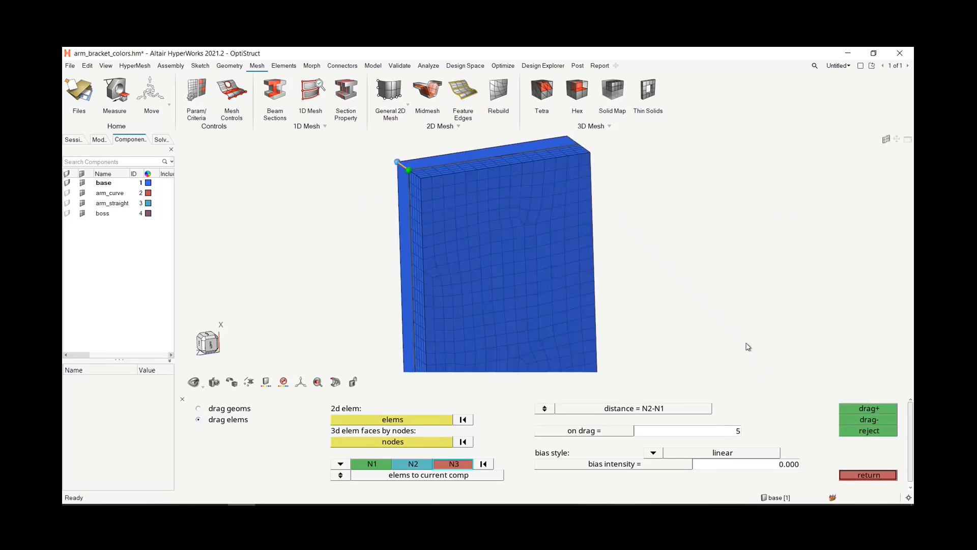
pyautogui.click(862, 423)
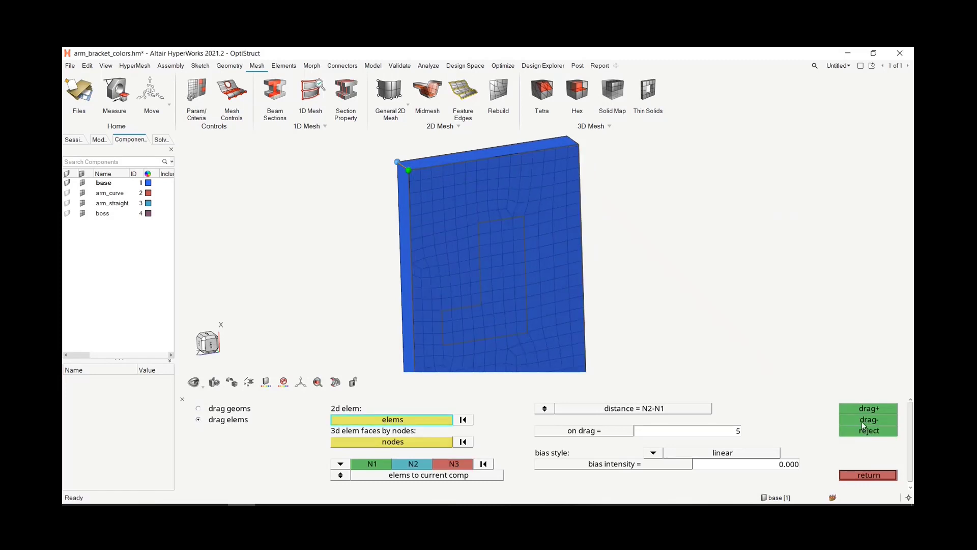
pyautogui.click(860, 420)
pyautogui.scroll(-2, 344, 248)
pyautogui.keyDown('shift'); pyautogui.moveTo(331, 174); pyautogui.dragTo(484, 351); pyautogui.keyUp('shift')
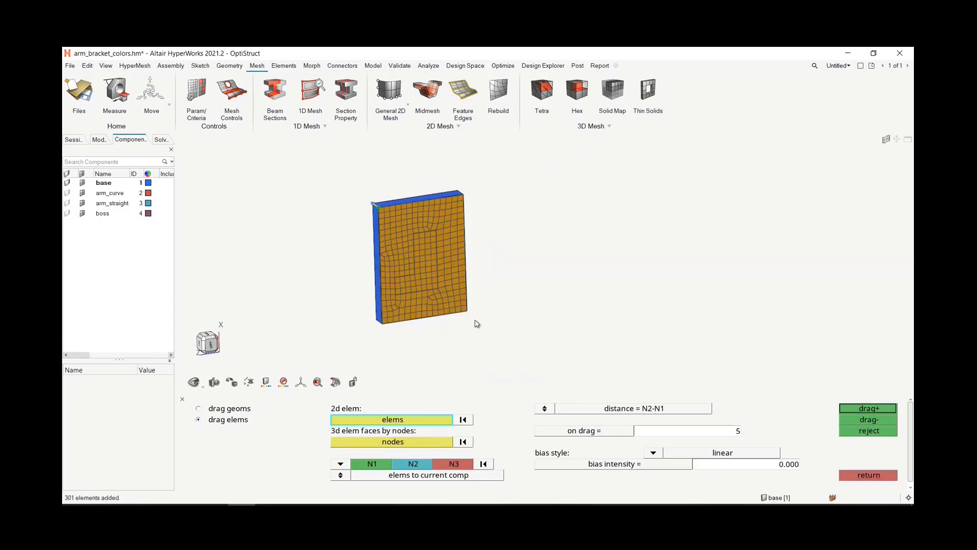
pyautogui.scroll(2, 497, 285)
pyautogui.click(871, 420)
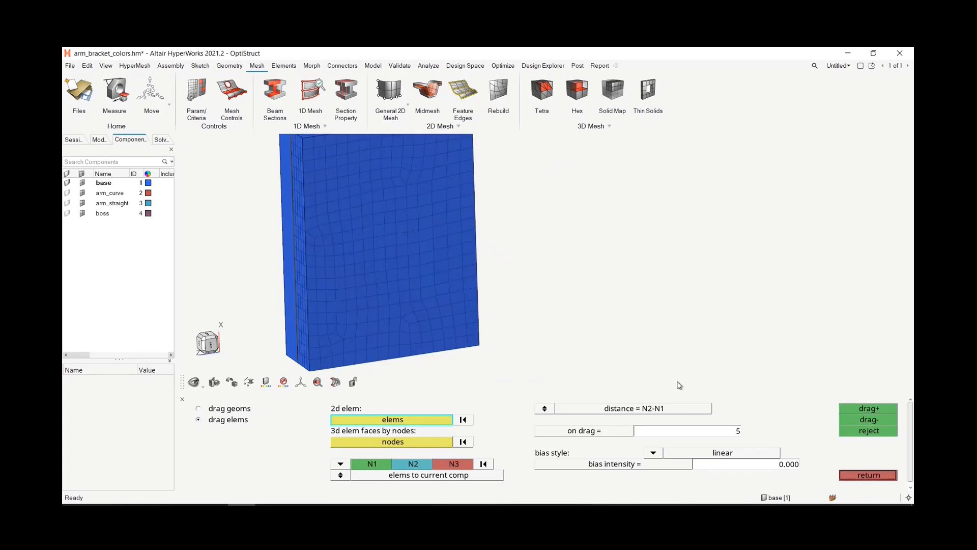
pyautogui.click(867, 428)
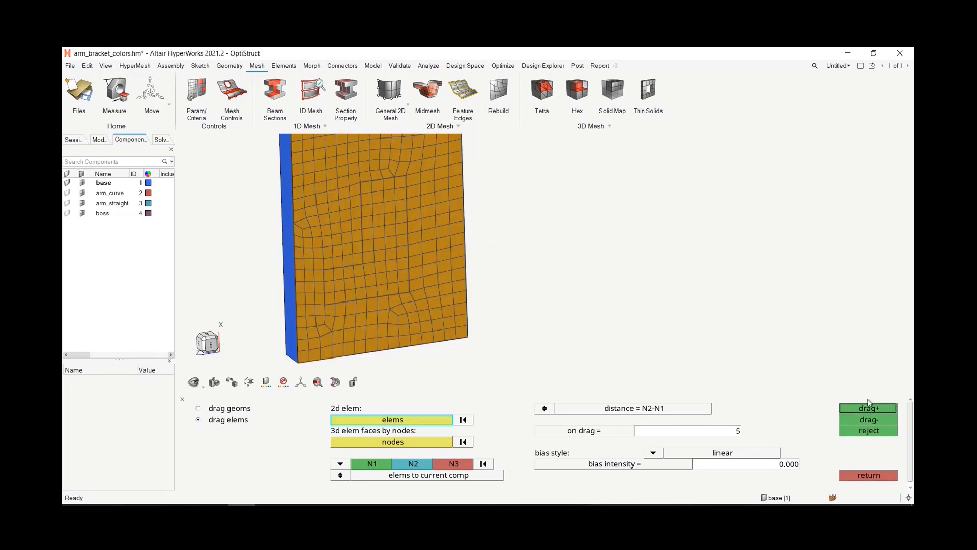
# Drag the selected 2D elements from N1 towards N2 through the base's thickness with 5 elements on drag, and exit the command.
pyautogui.click(869, 406)
pyautogui.moveTo(521, 312); pyautogui.dragTo(566, 259, button='right')
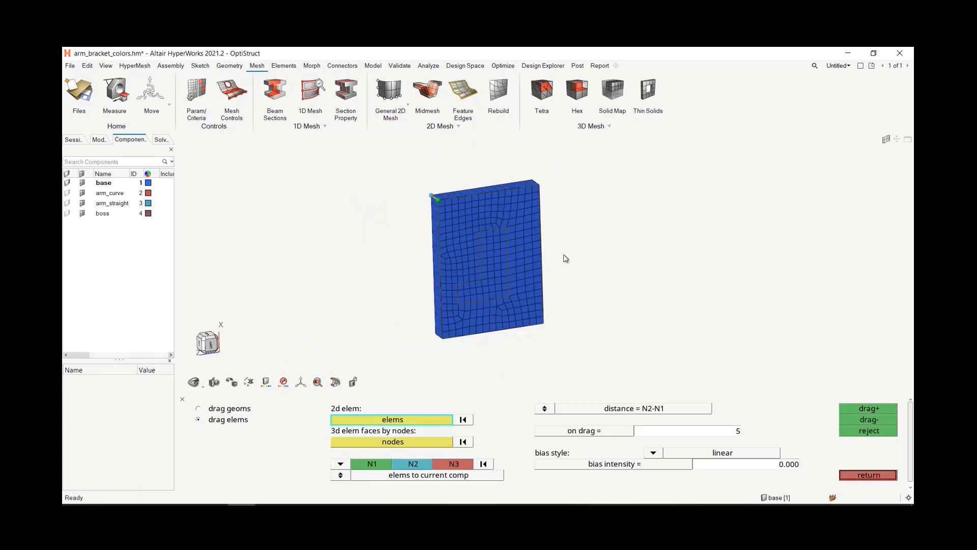
pyautogui.middleClick(787, 320)
pyautogui.moveTo(788, 320); pyautogui.dragTo(798, 321, button='right')
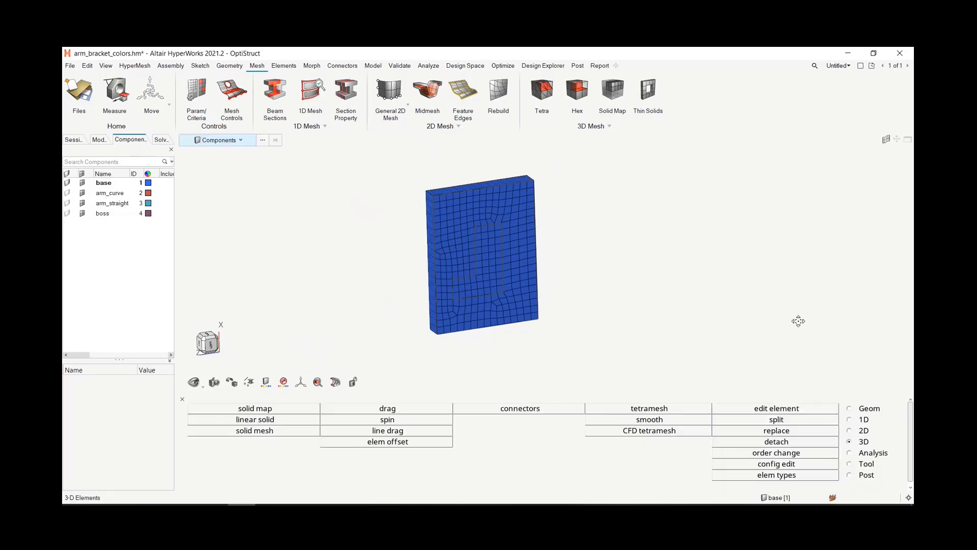
# Make arm_curve the current component and display its geometry together with the meshed base.
pyautogui.scroll(3, 585, 229)
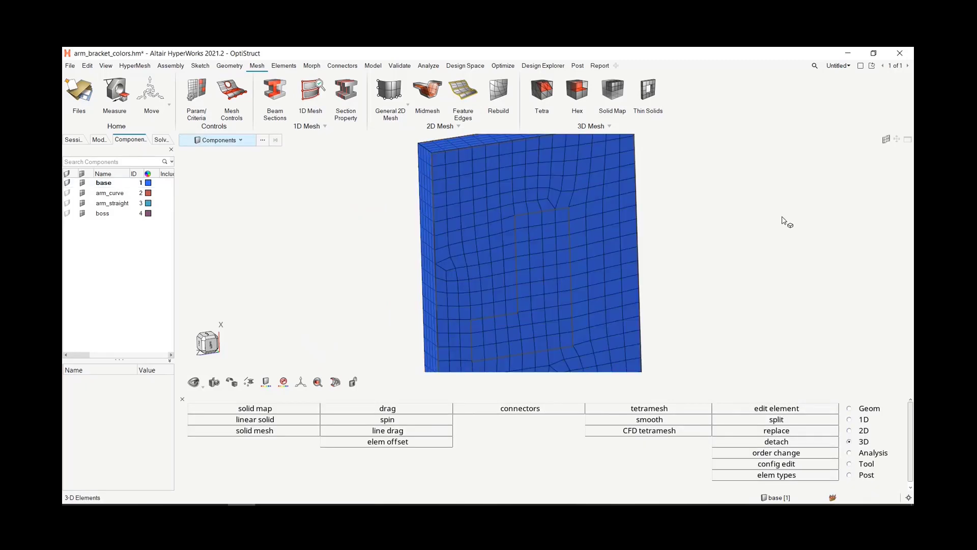
pyautogui.scroll(-2, 745, 243)
pyautogui.scroll(3, 394, 171)
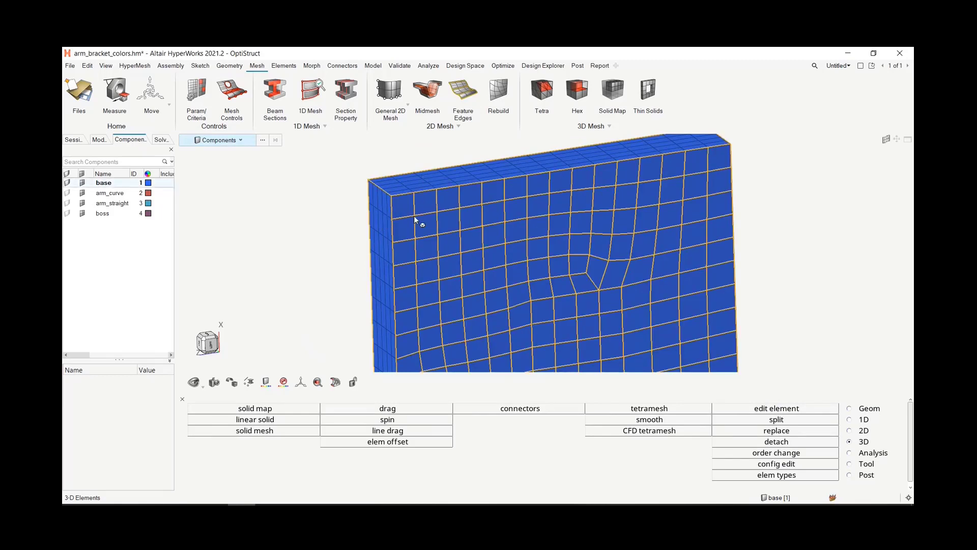
pyautogui.scroll(-2, 402, 209)
pyautogui.keyDown('ctrl'); pyautogui.moveTo(402, 210); pyautogui.dragTo(620, 251); pyautogui.keyUp('ctrl')
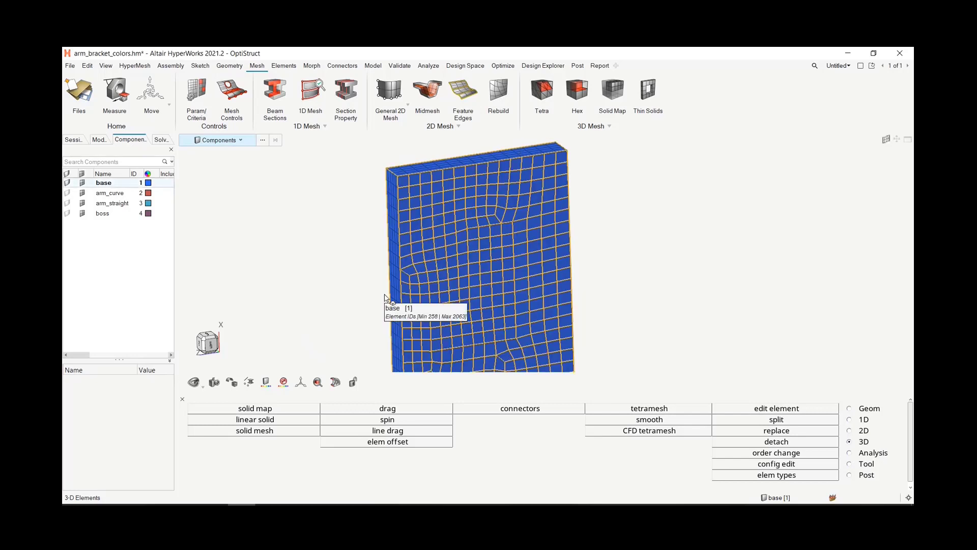
pyautogui.keyDown('ctrl'); pyautogui.moveTo(608, 235); pyautogui.dragTo(587, 189, button='right'); pyautogui.keyUp('ctrl')
pyautogui.click(104, 193)
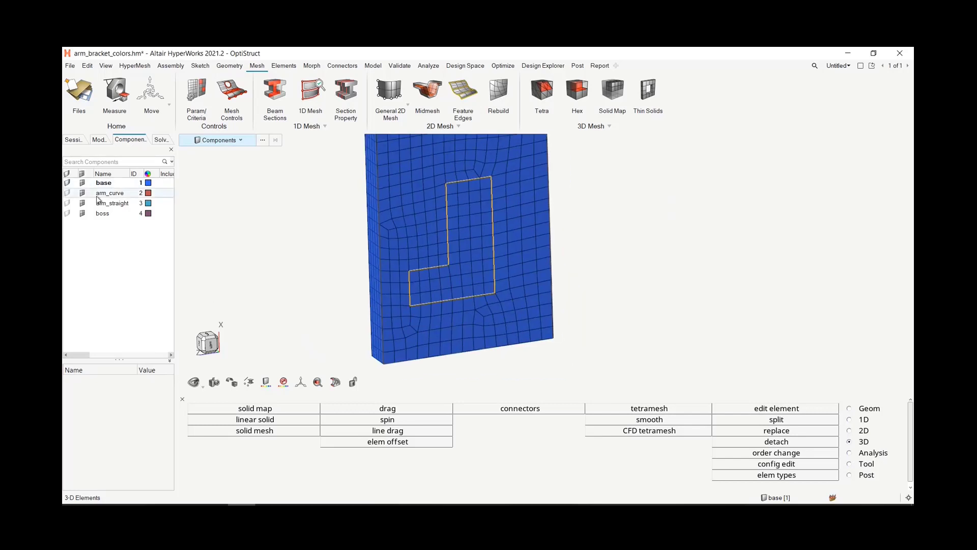
pyautogui.rightClick(94, 203)
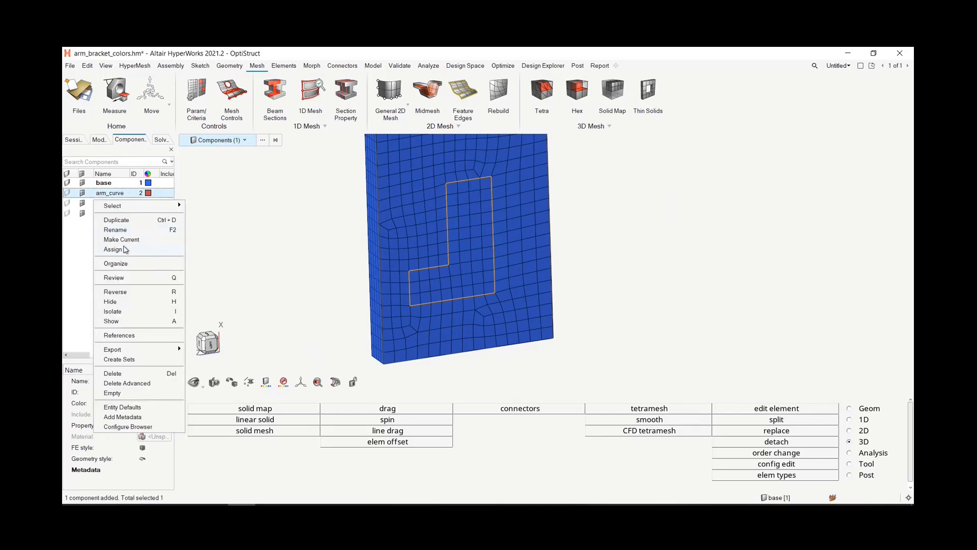
pyautogui.click(122, 239)
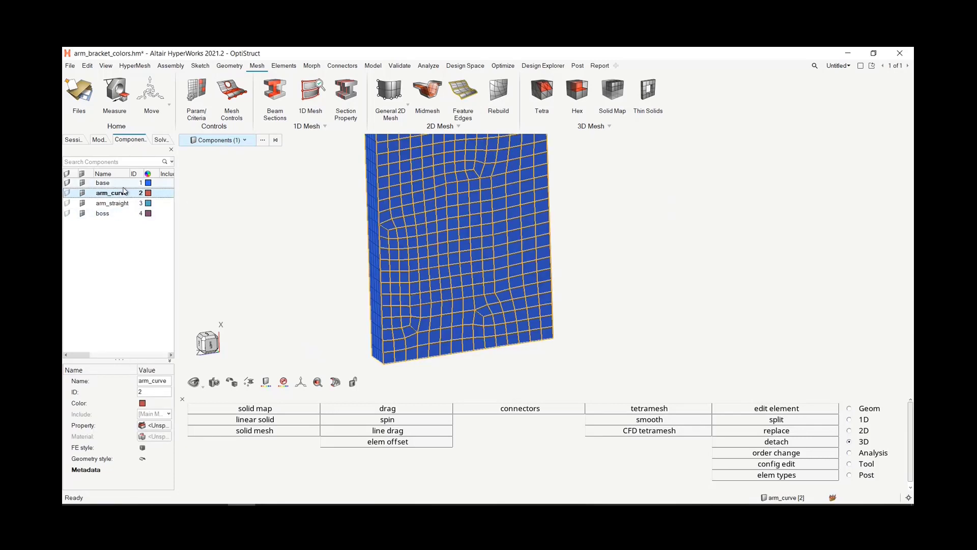
pyautogui.click(67, 193)
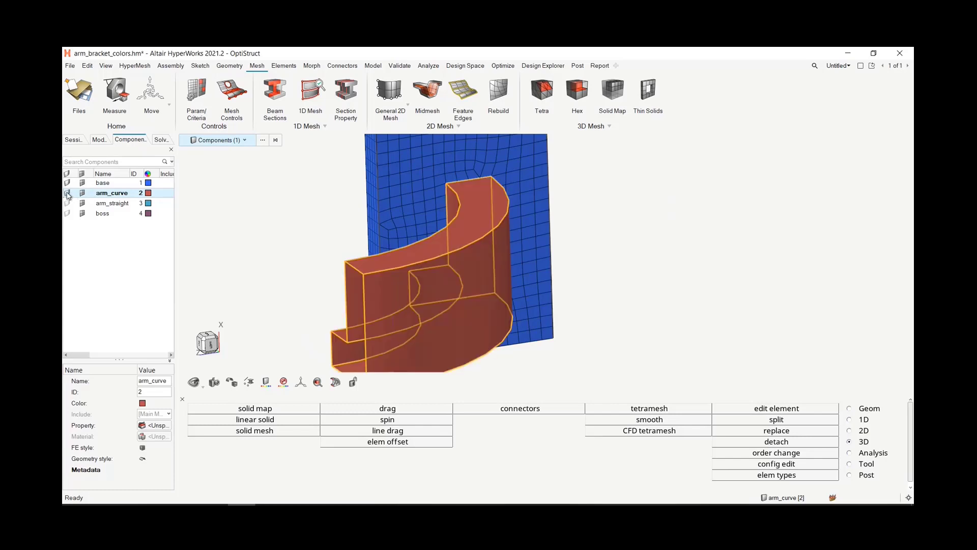
pyautogui.click(267, 220)
pyautogui.scroll(-5, 372, 221)
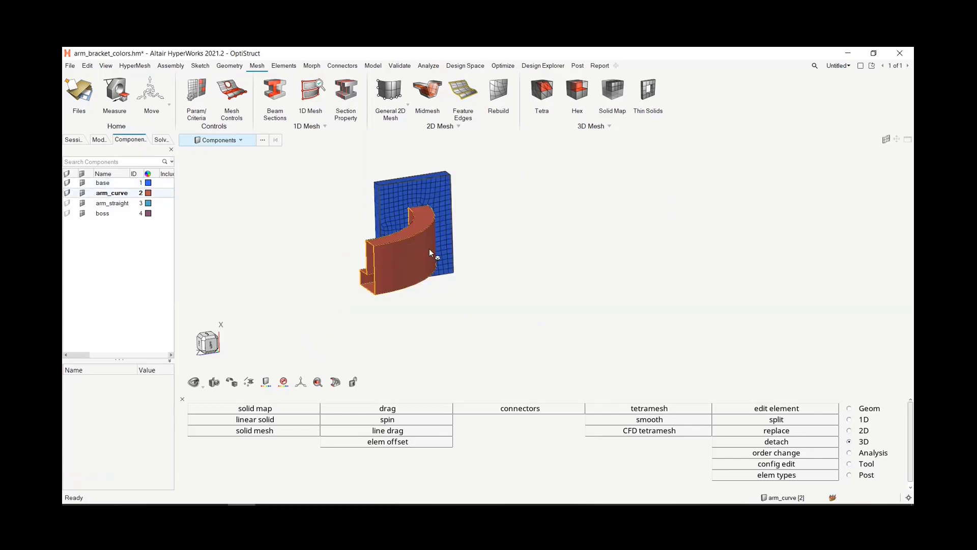
# Start a Line Drag of elements and hide the arm_curve component to expose the base's meshed face.
pyautogui.scroll(3, 408, 188)
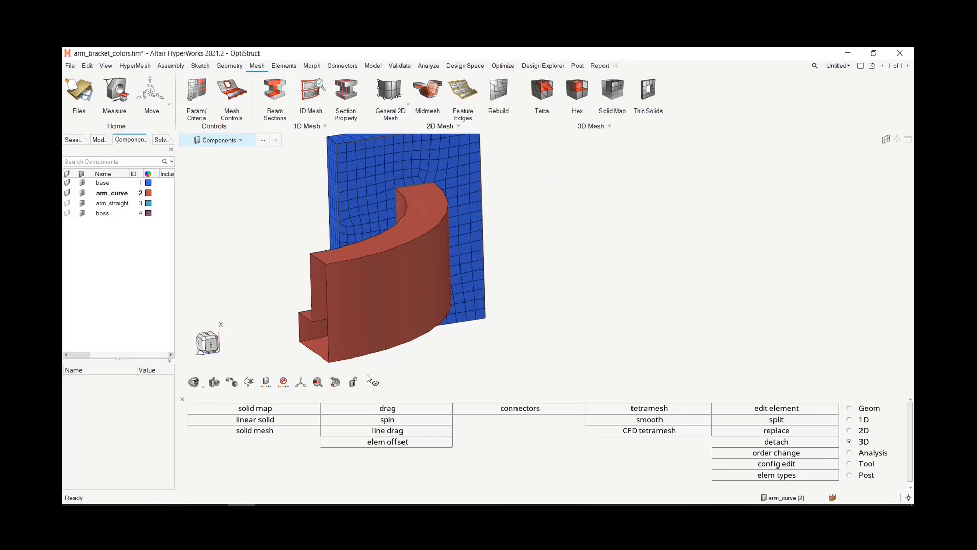
pyautogui.click(412, 431)
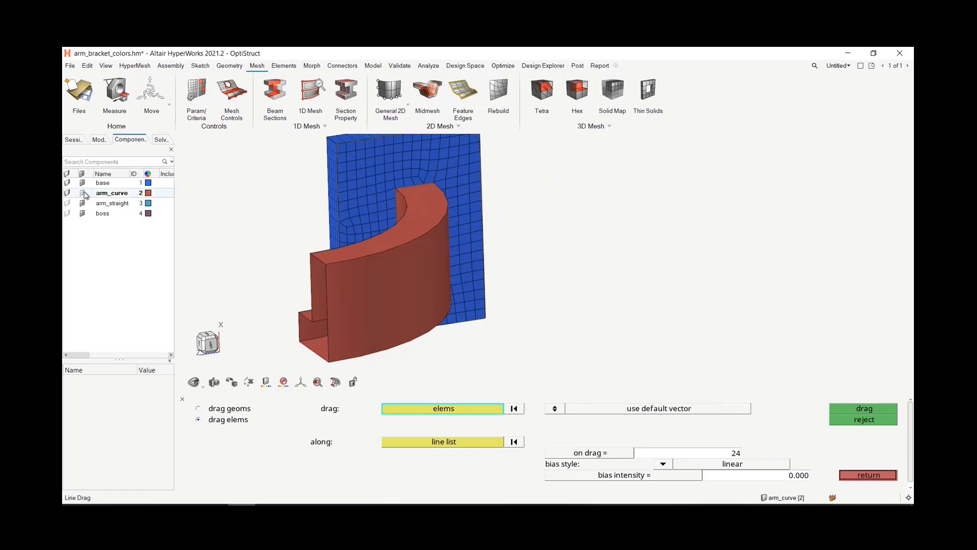
pyautogui.click(83, 194)
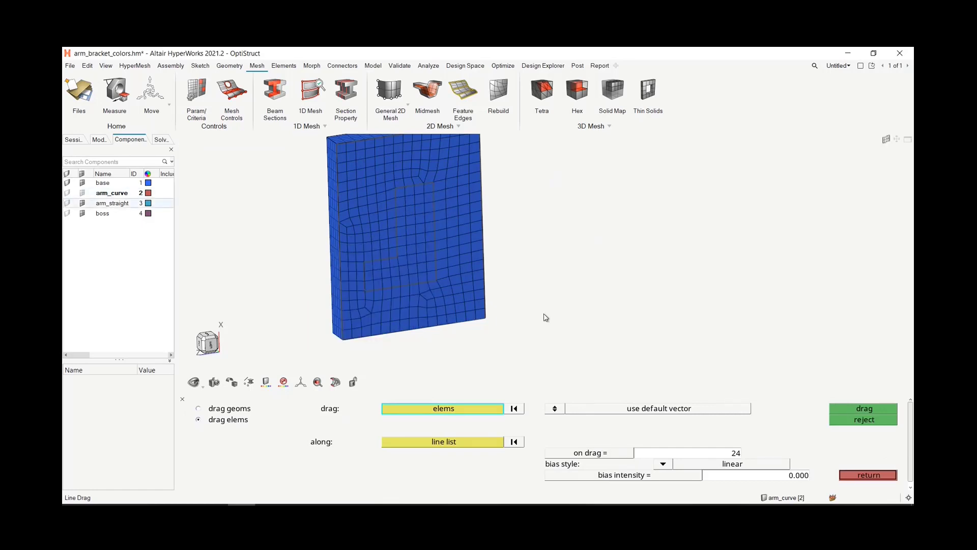
pyautogui.scroll(3, 407, 196)
pyautogui.scroll(2, 454, 304)
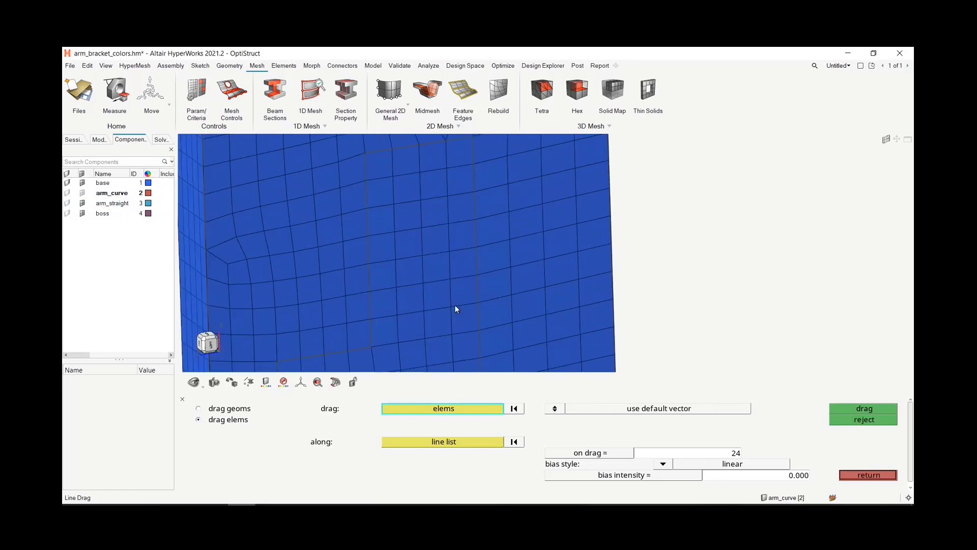
pyautogui.scroll(-3, 449, 308)
pyautogui.scroll(2, 446, 327)
pyautogui.scroll(-3, 446, 327)
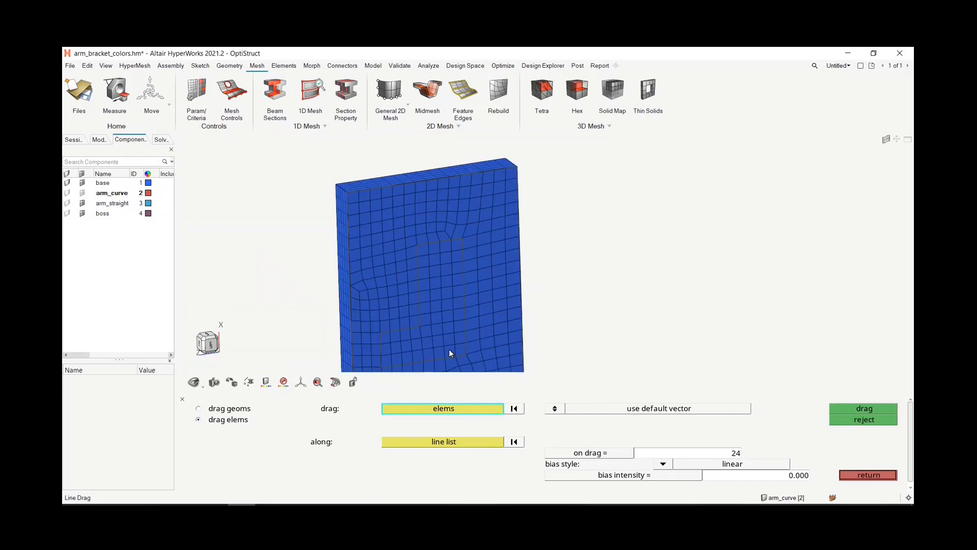
pyautogui.click(431, 410)
pyautogui.click(314, 423)
pyautogui.scroll(1, 357, 334)
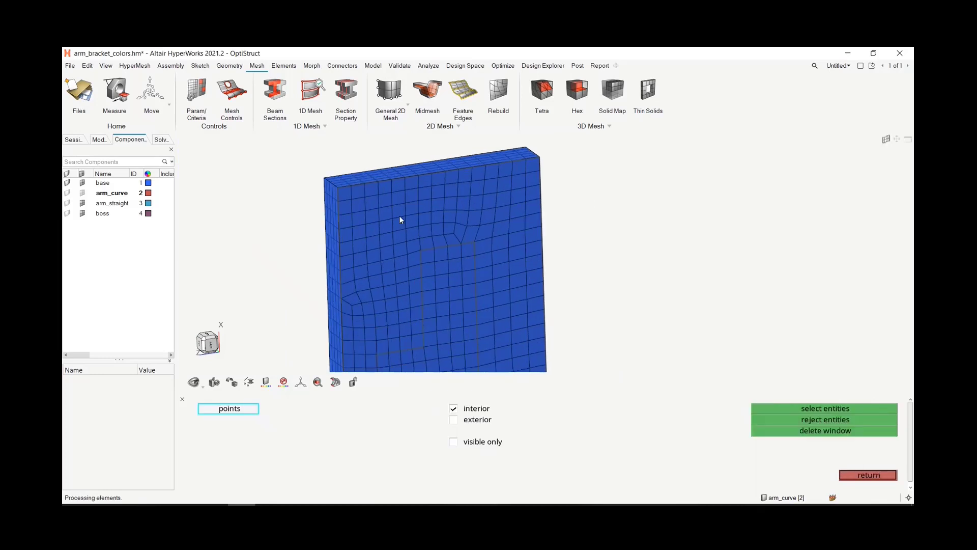
pyautogui.scroll(2, 399, 215)
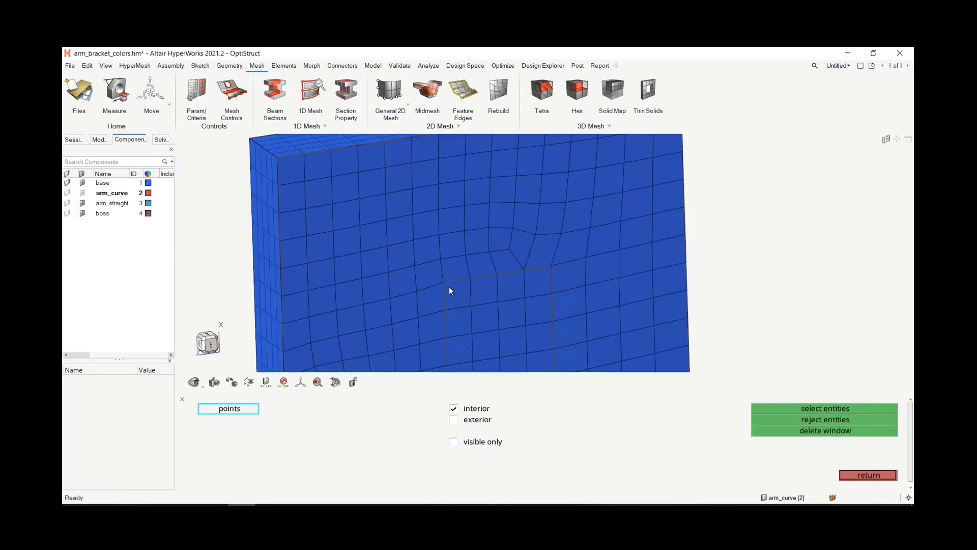
pyautogui.click(548, 271)
pyautogui.scroll(2, 548, 274)
pyautogui.scroll(-5, 549, 277)
pyautogui.scroll(-2, 550, 282)
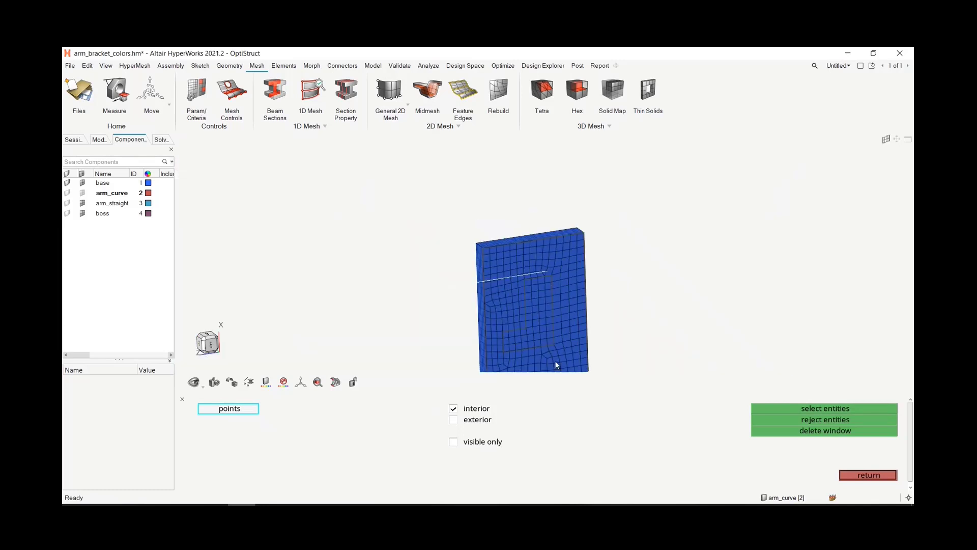
pyautogui.moveTo(611, 297); pyautogui.dragTo(592, 252, button='right')
pyautogui.scroll(2, 580, 254)
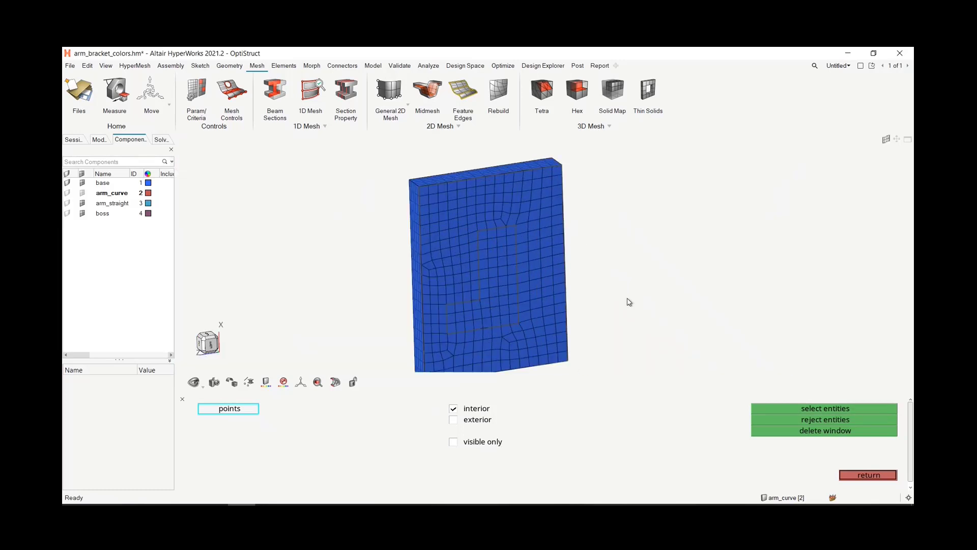
pyautogui.click(846, 474)
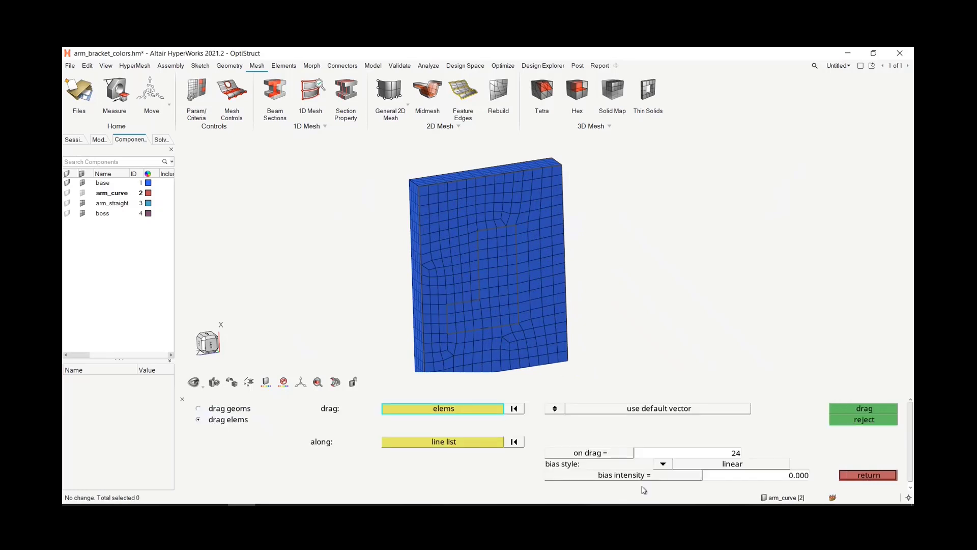
# Select the base elements inside the L-shaped arm outline by window, tracing the outline's corners with the interior option.
pyautogui.click(442, 410)
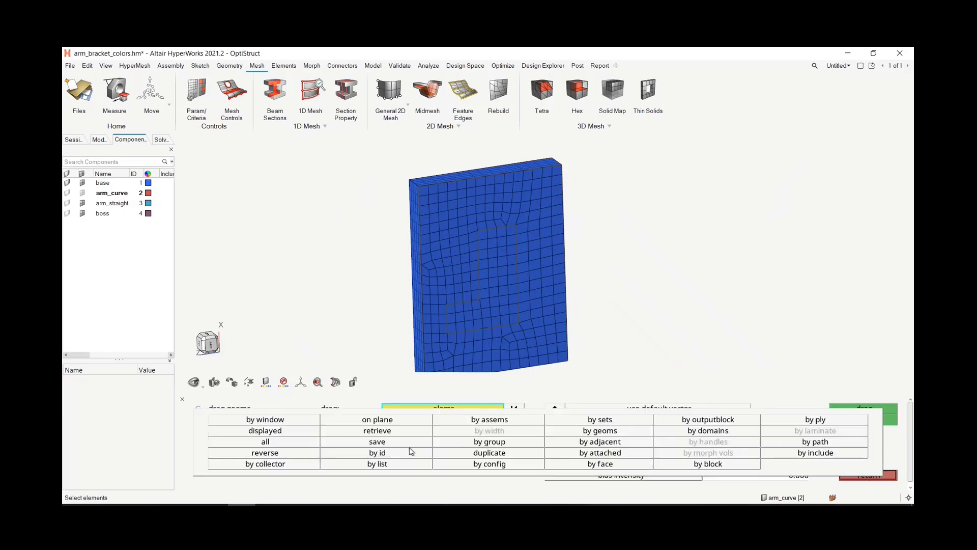
pyautogui.click(255, 420)
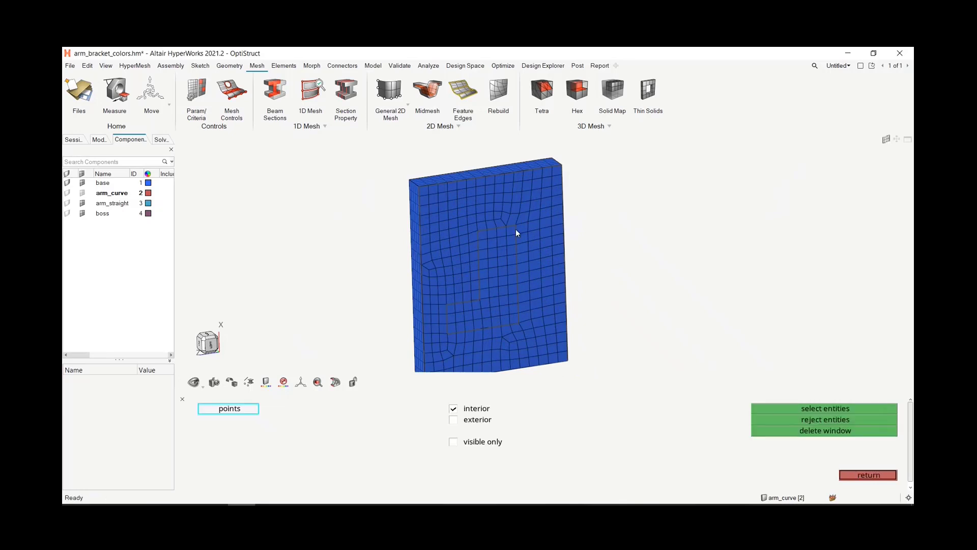
pyautogui.click(517, 320)
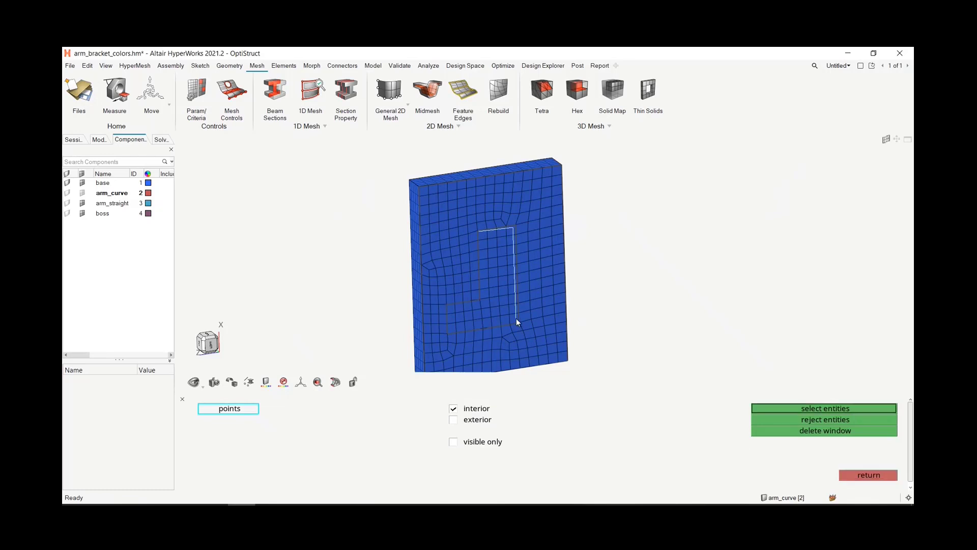
pyautogui.click(450, 330)
pyautogui.click(482, 231)
pyautogui.click(781, 408)
pyautogui.keyDown('ctrl'); pyautogui.moveTo(654, 328); pyautogui.dragTo(605, 317); pyautogui.keyUp('ctrl')
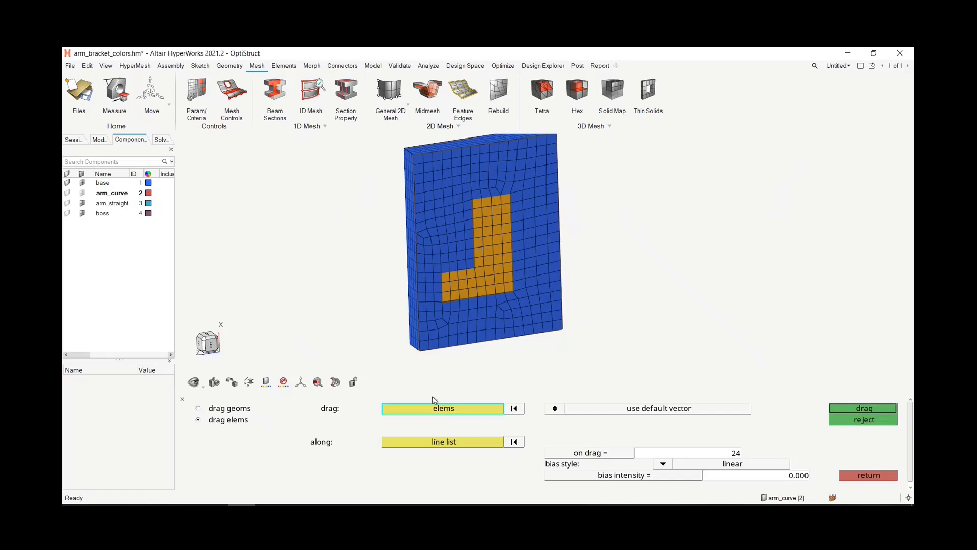
# Redisplay arm_curve and drag the selected elements along its upper outer curved edge with 24 elements on drag, and exit the command.
pyautogui.click(429, 446)
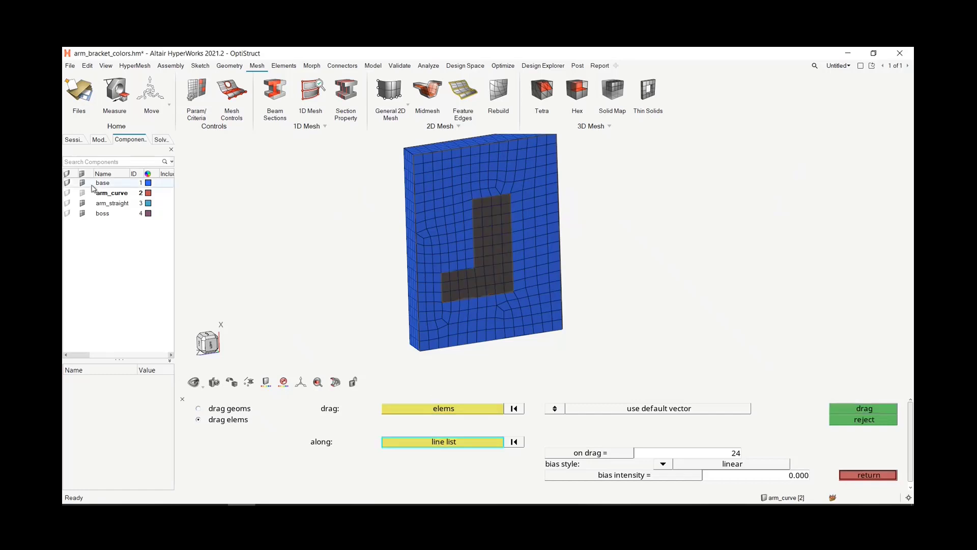
pyautogui.click(67, 193)
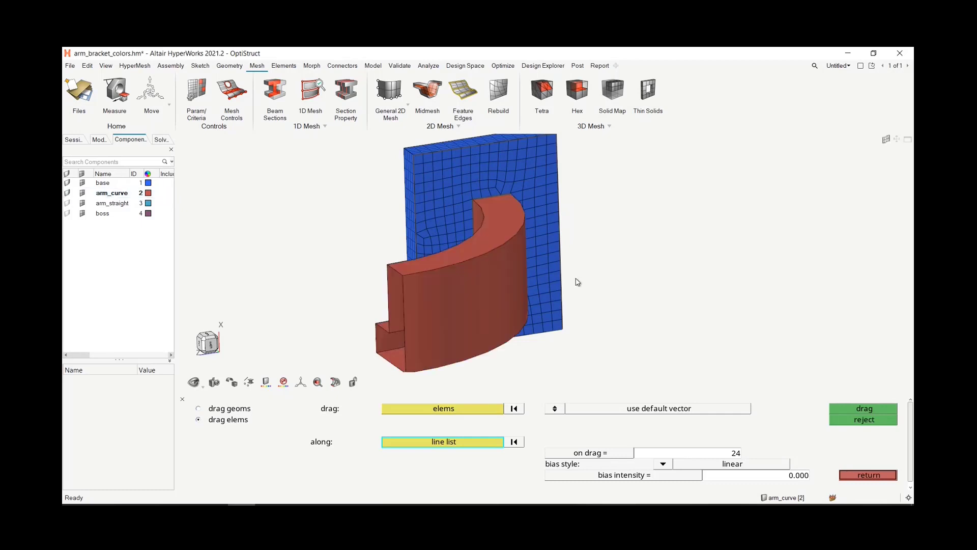
pyautogui.click(484, 252)
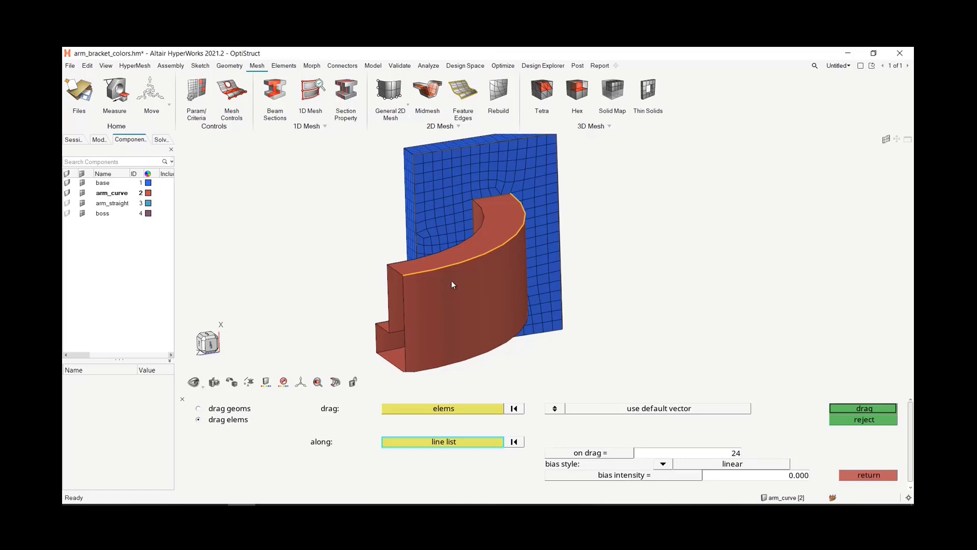
pyautogui.click(865, 412)
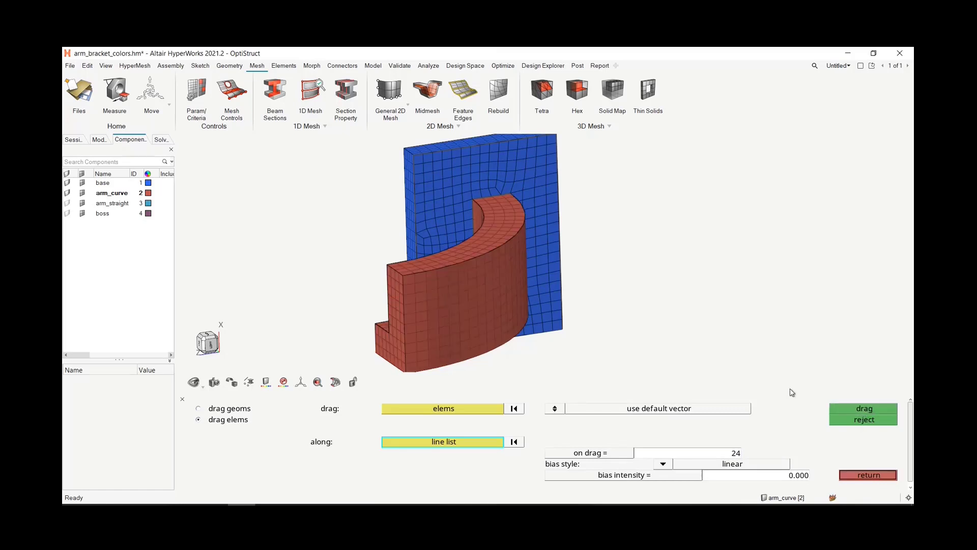
pyautogui.scroll(4, 515, 190)
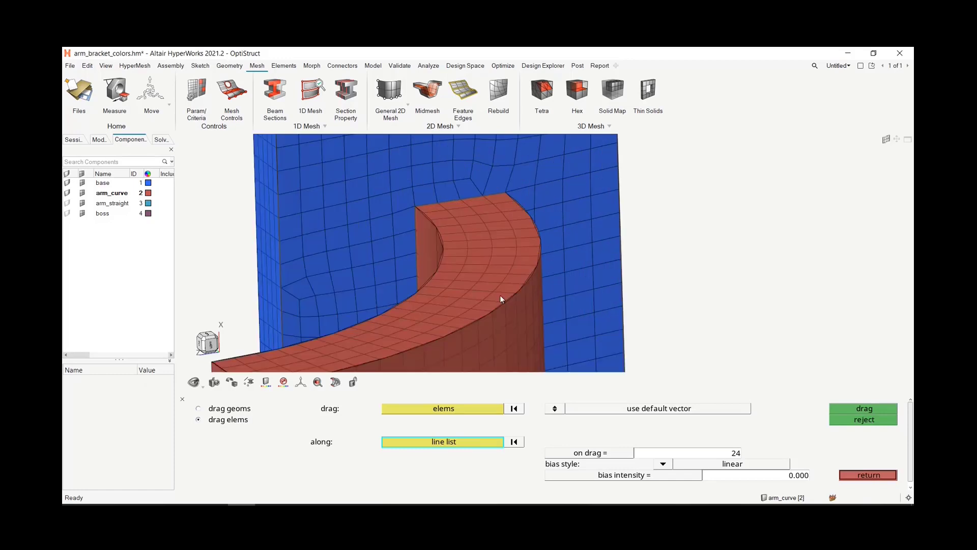
pyautogui.scroll(2, 500, 296)
pyautogui.scroll(-6, 549, 164)
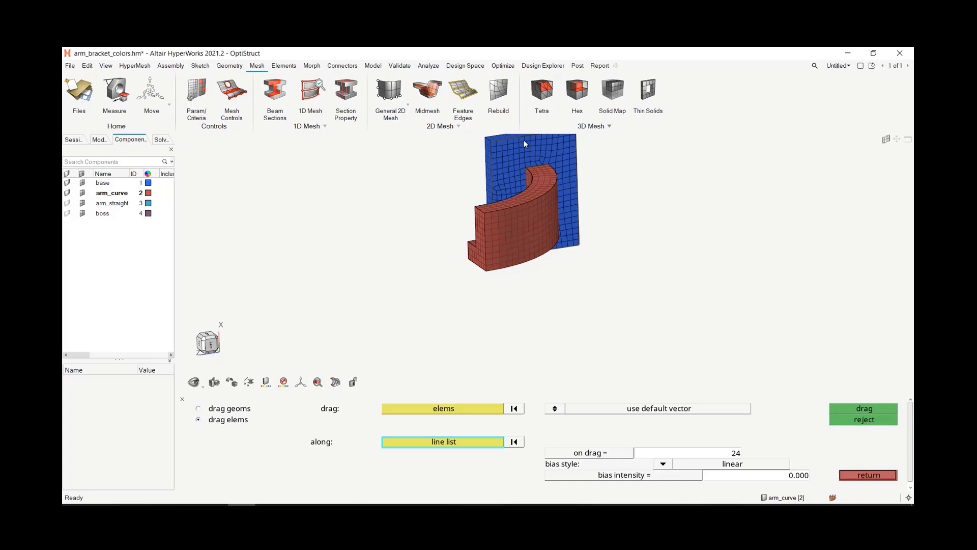
pyautogui.scroll(2, 509, 220)
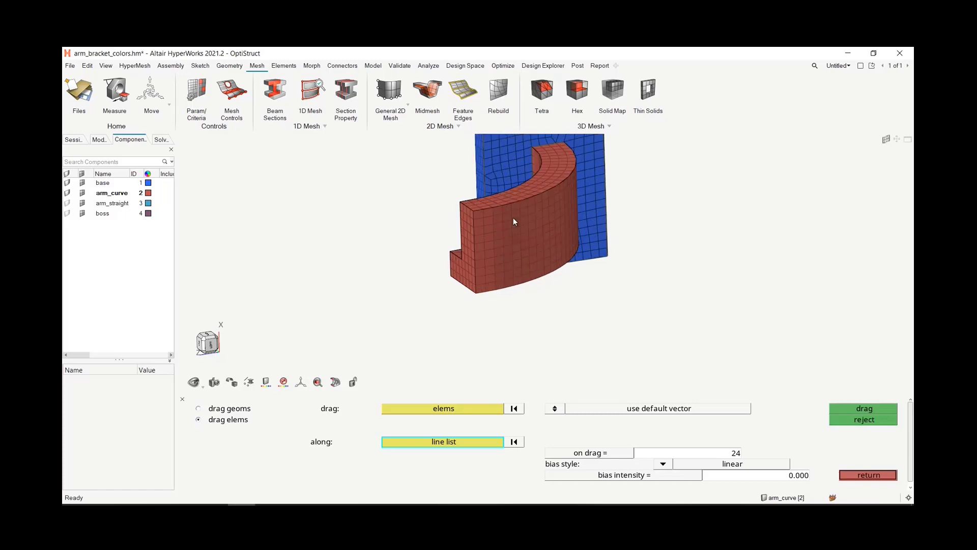
pyautogui.scroll(1, 513, 221)
pyautogui.scroll(-2, 522, 204)
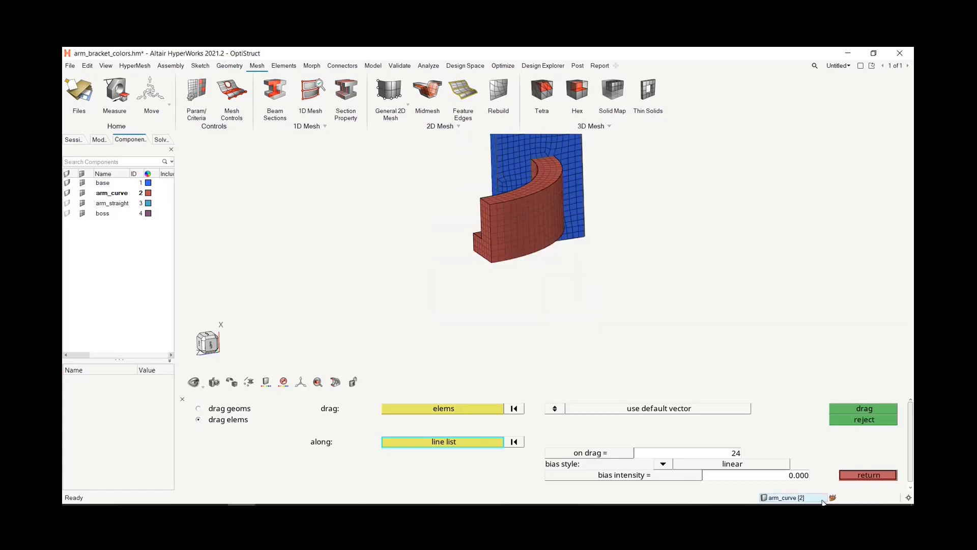
pyautogui.click(865, 476)
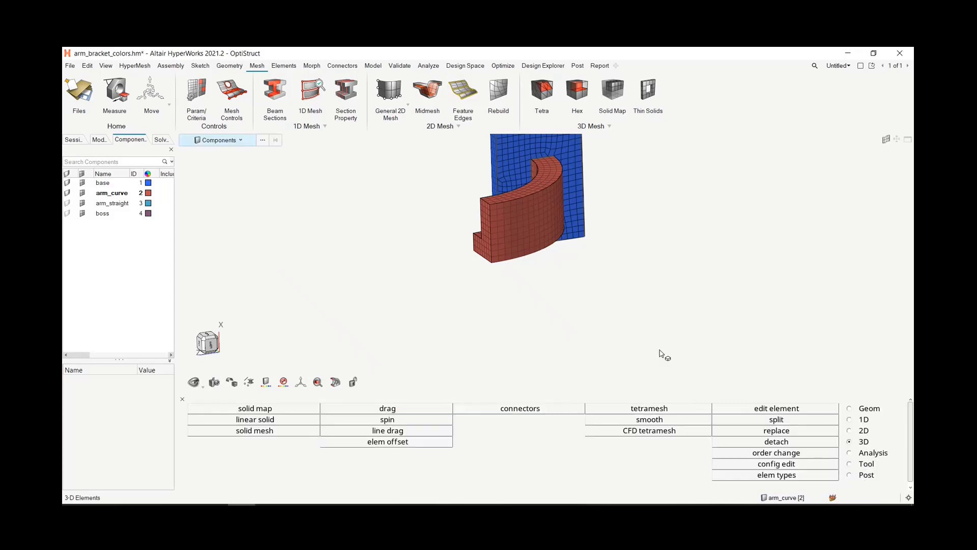
# Make arm_straight the current component and display its geometry, oriented to show its free end faces.
pyautogui.keyDown('ctrl'); pyautogui.moveTo(631, 321); pyautogui.dragTo(620, 334, button='right'); pyautogui.keyUp('ctrl')
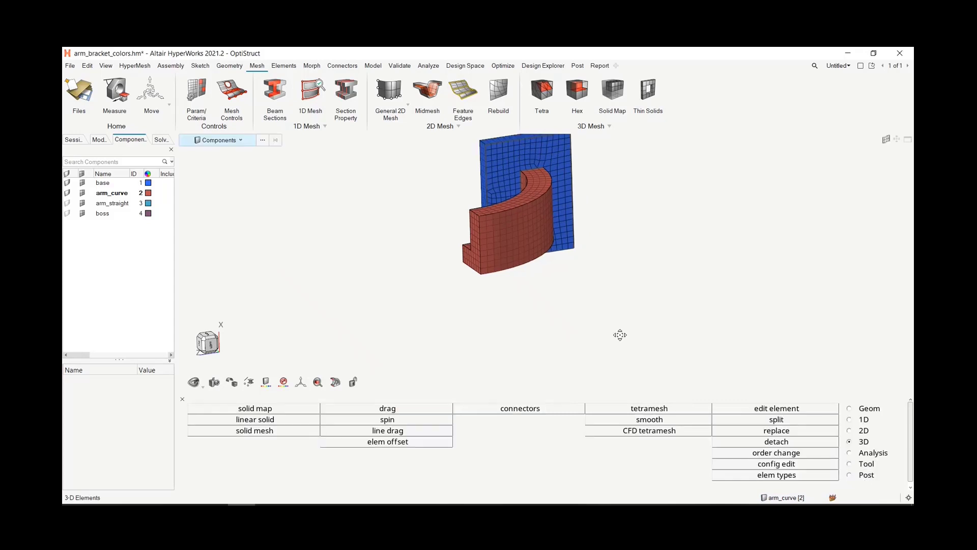
pyautogui.click(105, 203)
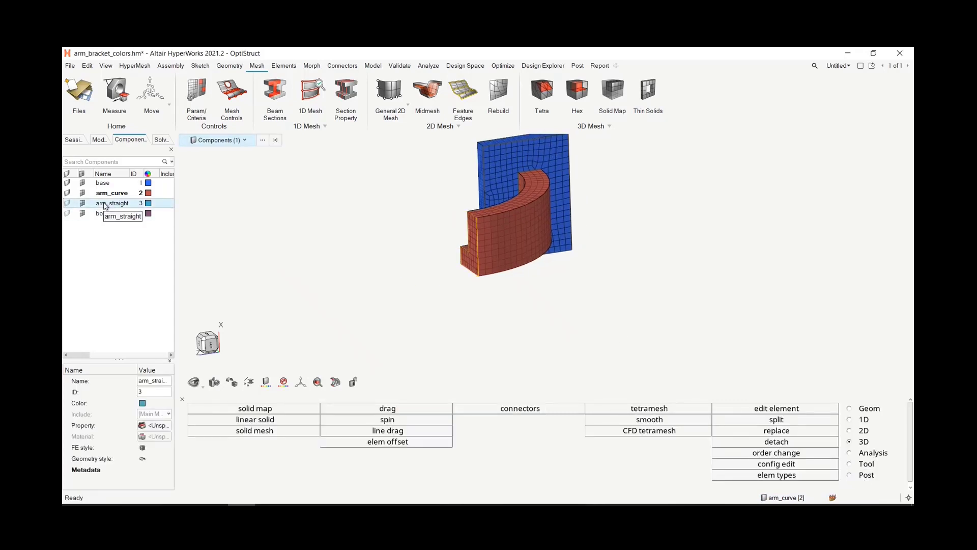
pyautogui.rightClick(105, 205)
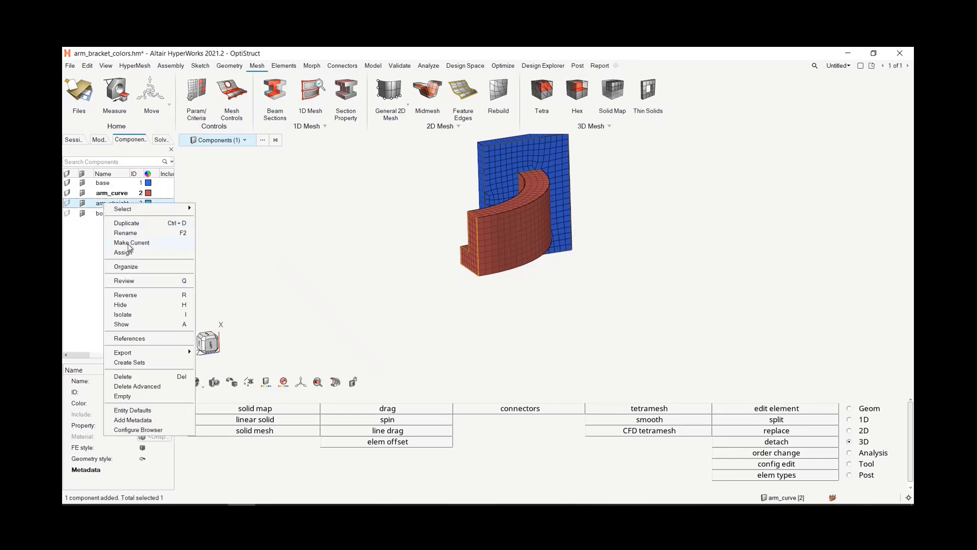
pyautogui.click(130, 243)
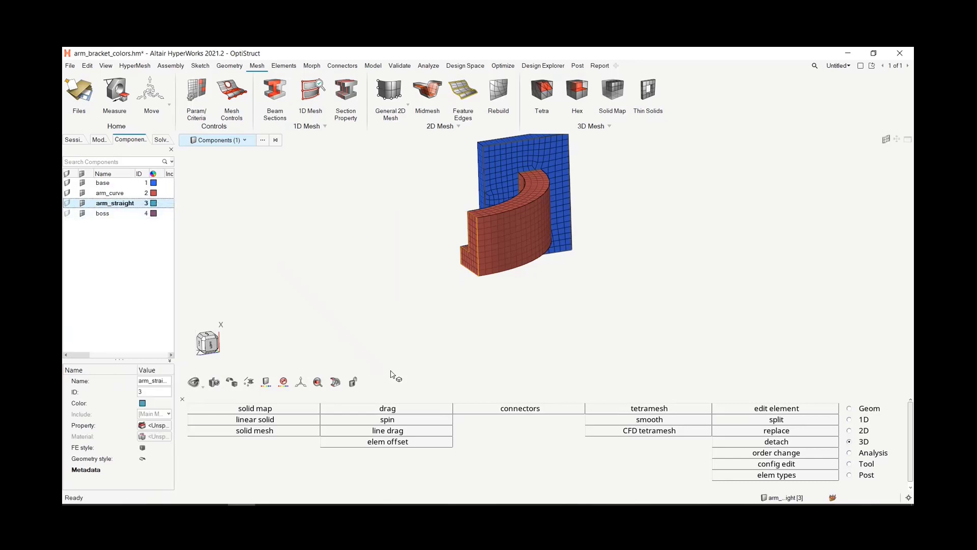
pyautogui.click(67, 203)
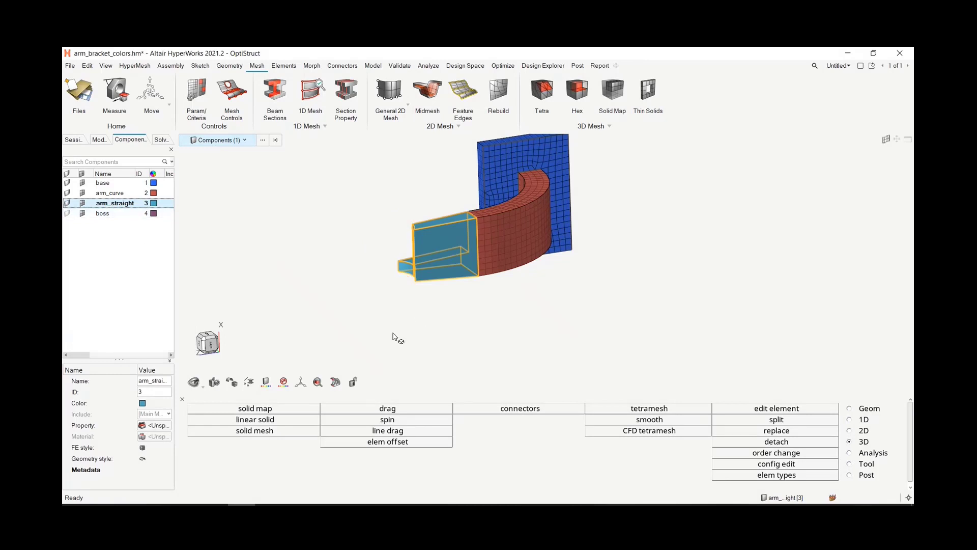
pyautogui.click(353, 308)
pyautogui.keyDown('ctrl'); pyautogui.moveTo(353, 307); pyautogui.dragTo(596, 215); pyautogui.keyUp('ctrl')
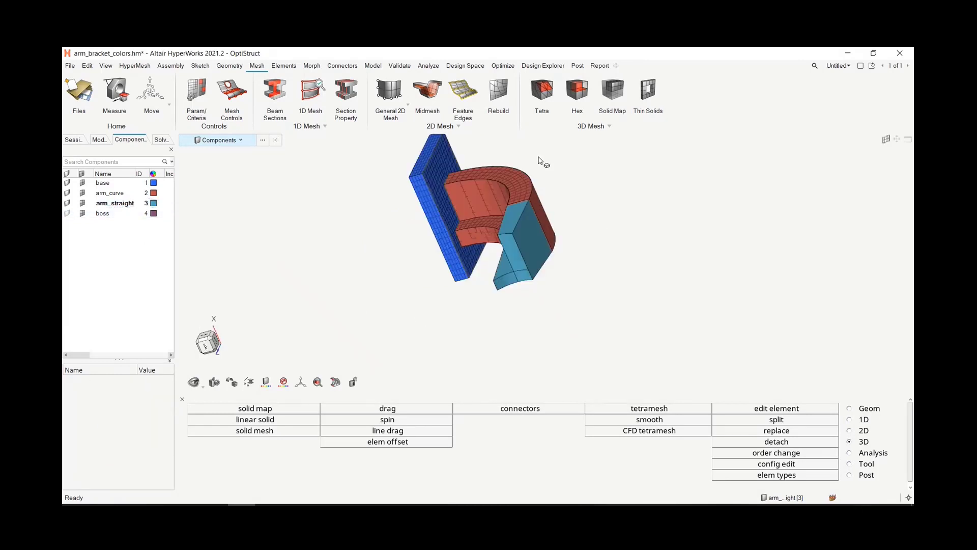
pyautogui.keyDown('ctrl'); pyautogui.moveTo(540, 160); pyautogui.dragTo(623, 157); pyautogui.keyUp('ctrl')
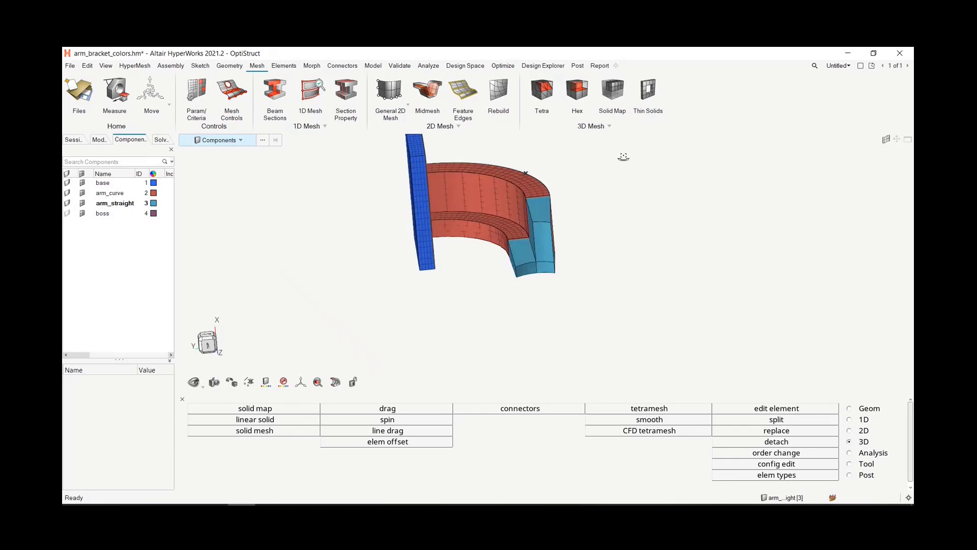
pyautogui.press('f')
pyautogui.click(269, 422)
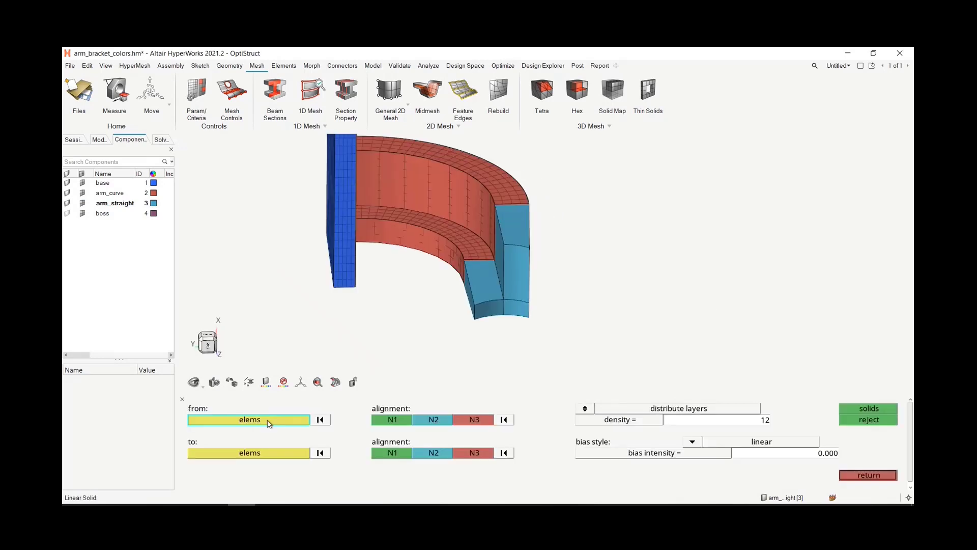
pyautogui.keyDown('ctrl'); pyautogui.moveTo(635, 270); pyautogui.dragTo(644, 279); pyautogui.keyUp('ctrl')
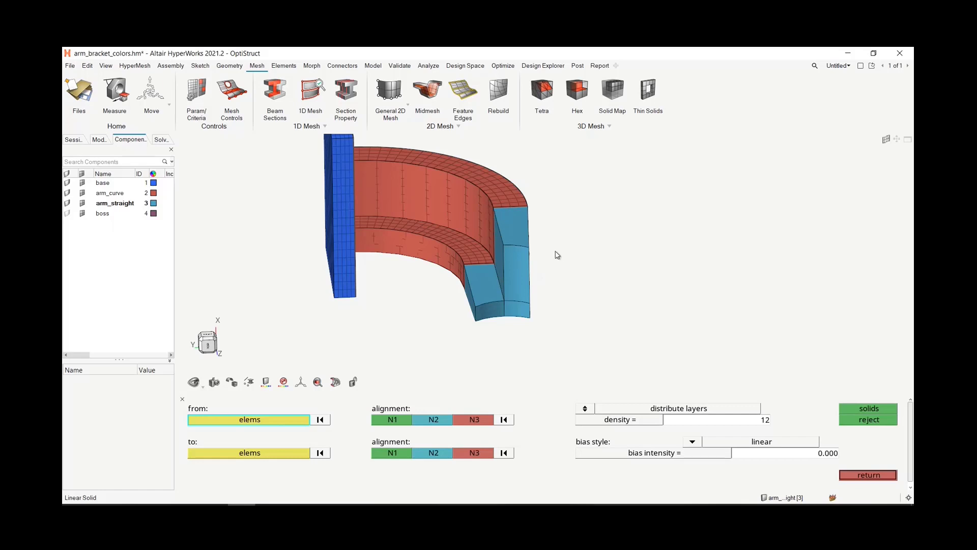
pyautogui.scroll(1, 502, 296)
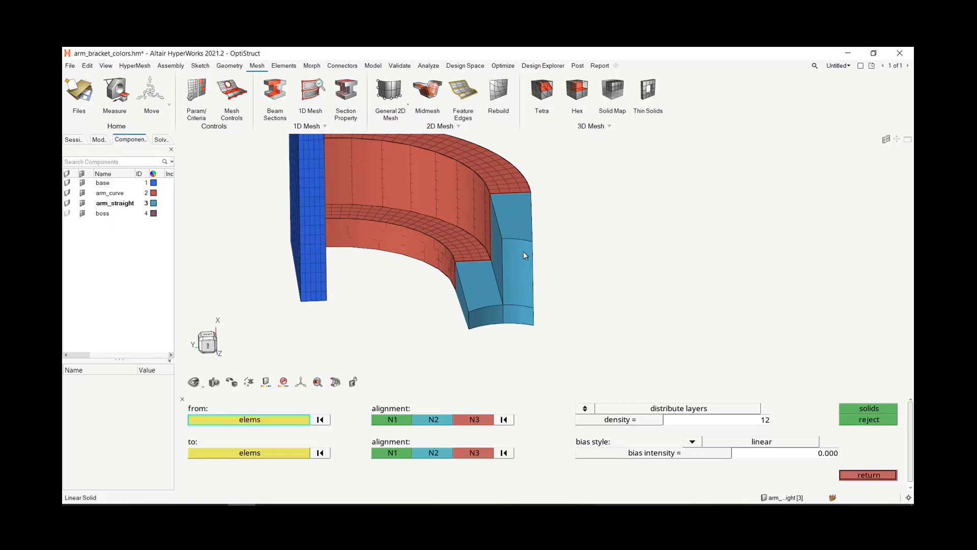
# Create a 2D mesh on the three free end surfaces of arm_straight with an element size of 10.0.
pyautogui.click(390, 89)
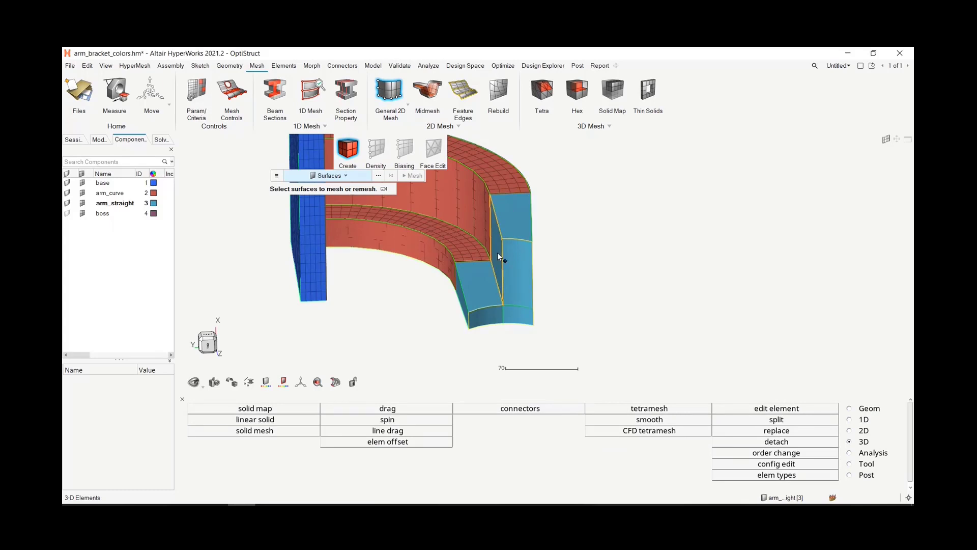
pyautogui.click(521, 267)
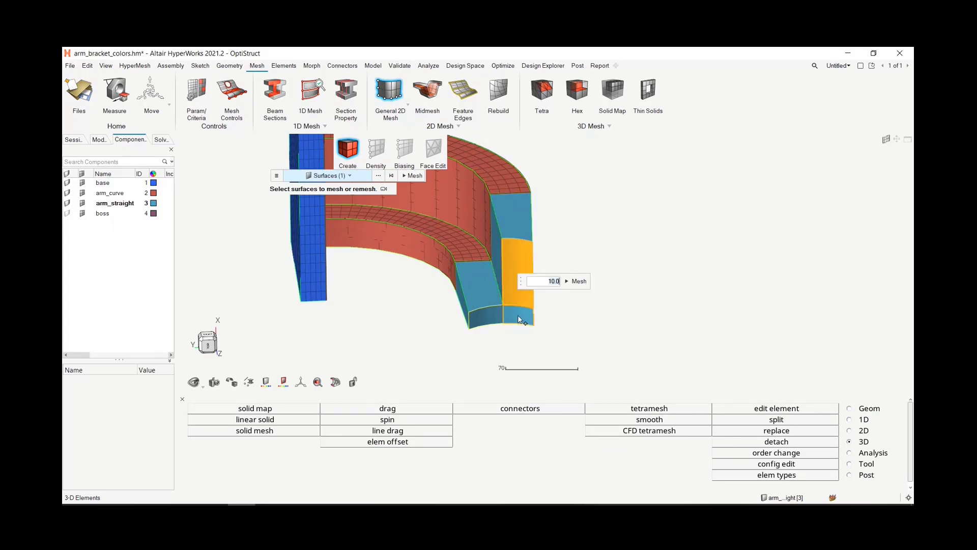
pyautogui.click(519, 319)
pyautogui.click(483, 317)
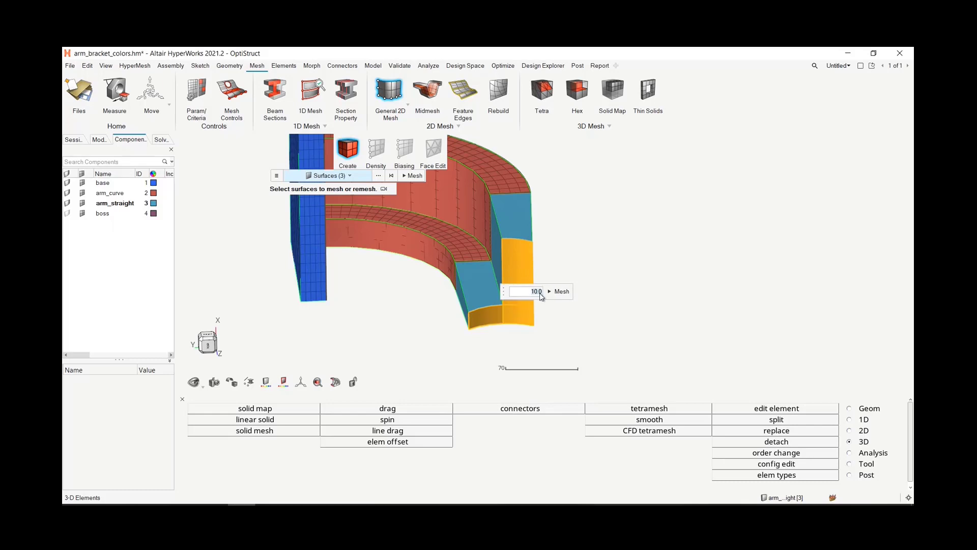
pyautogui.click(560, 291)
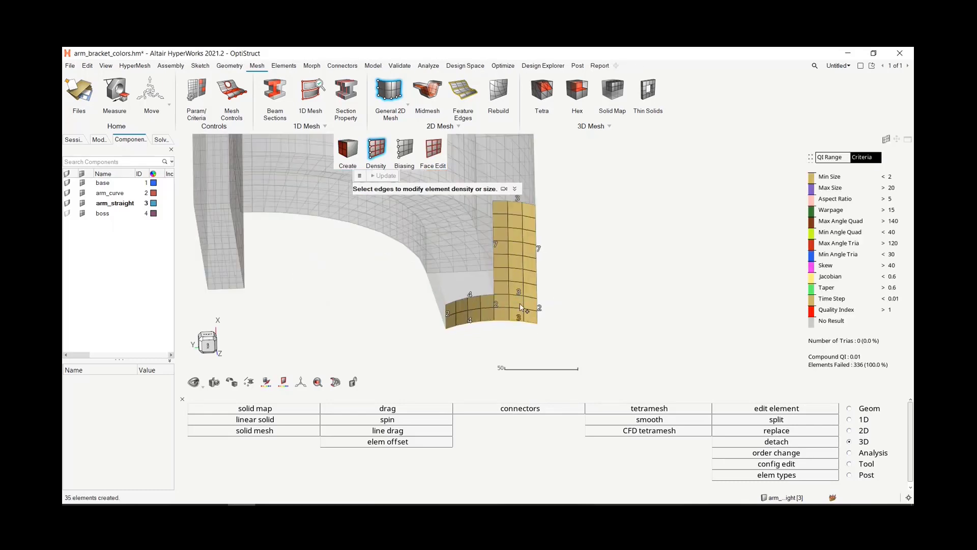
# Set the element density to 3 on the short vertical edges of arm_straight's lower end surfaces.
pyautogui.scroll(3, 428, 258)
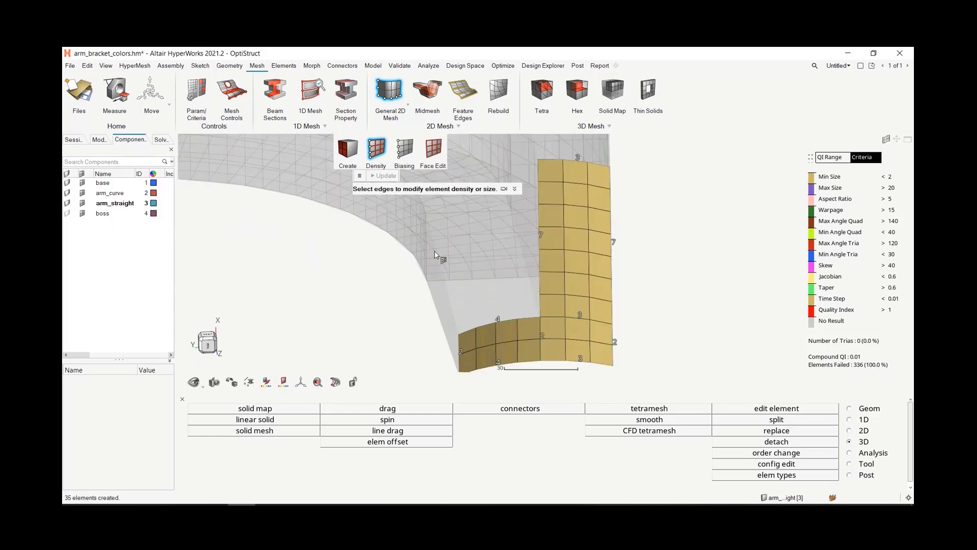
pyautogui.click(459, 343)
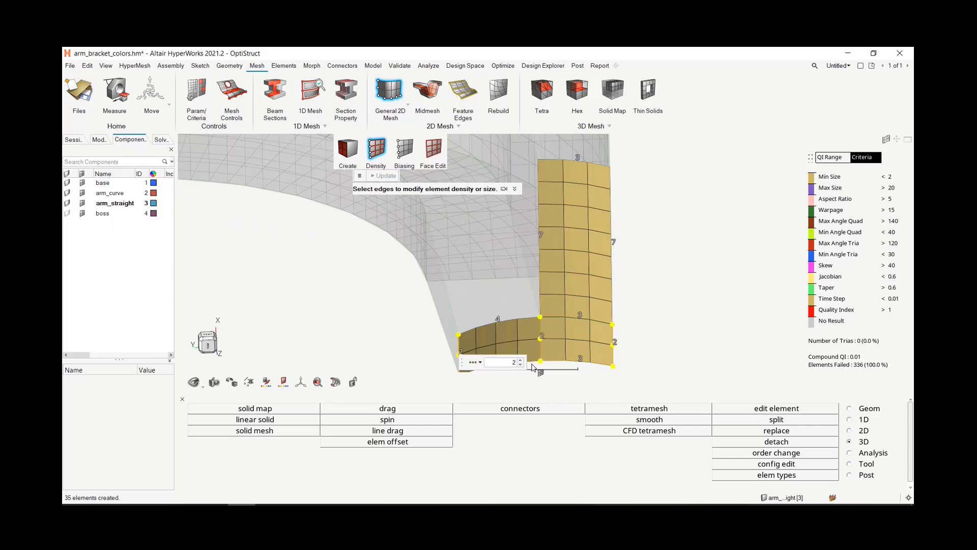
pyautogui.press('Up')
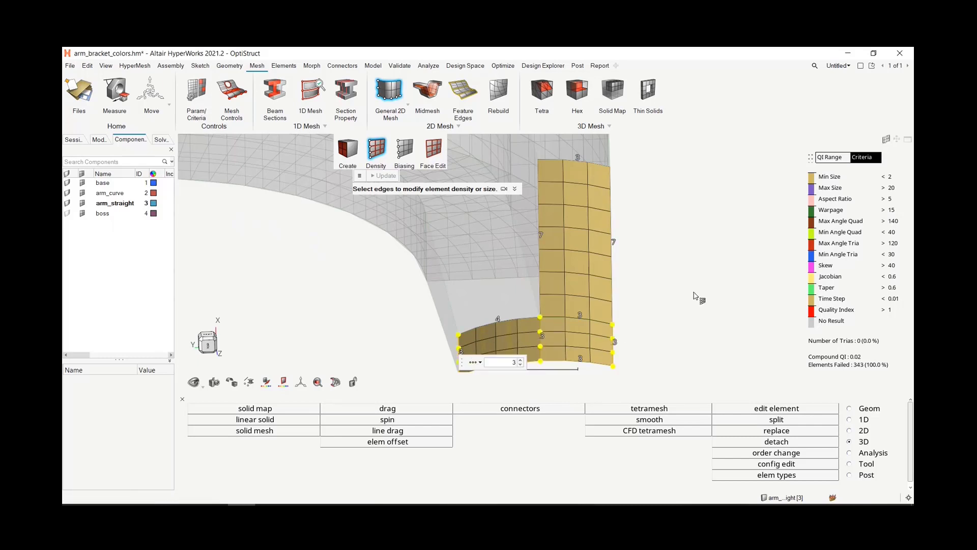
pyautogui.keyDown('ctrl'); pyautogui.moveTo(693, 295); pyautogui.dragTo(634, 279, button='right'); pyautogui.keyUp('ctrl')
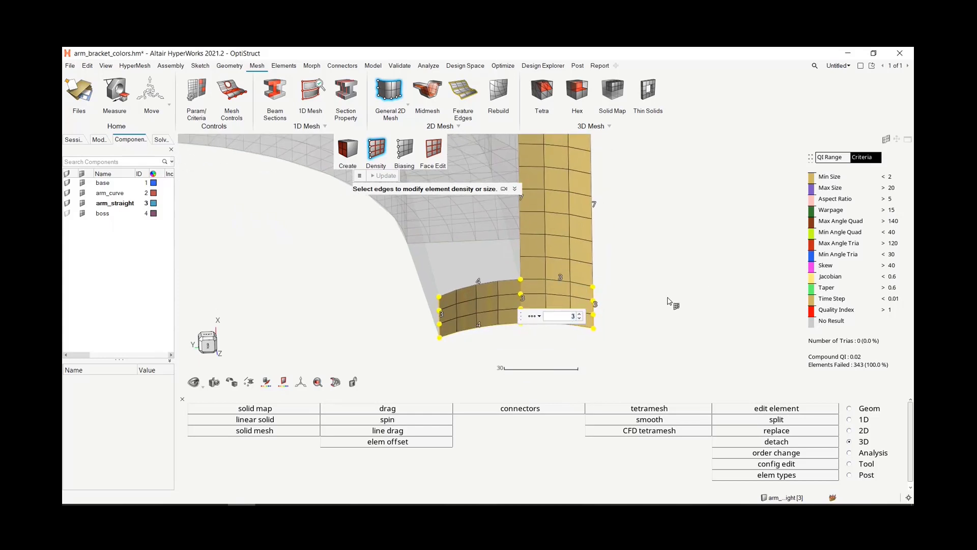
pyautogui.rightClick(655, 288)
pyautogui.click(537, 338)
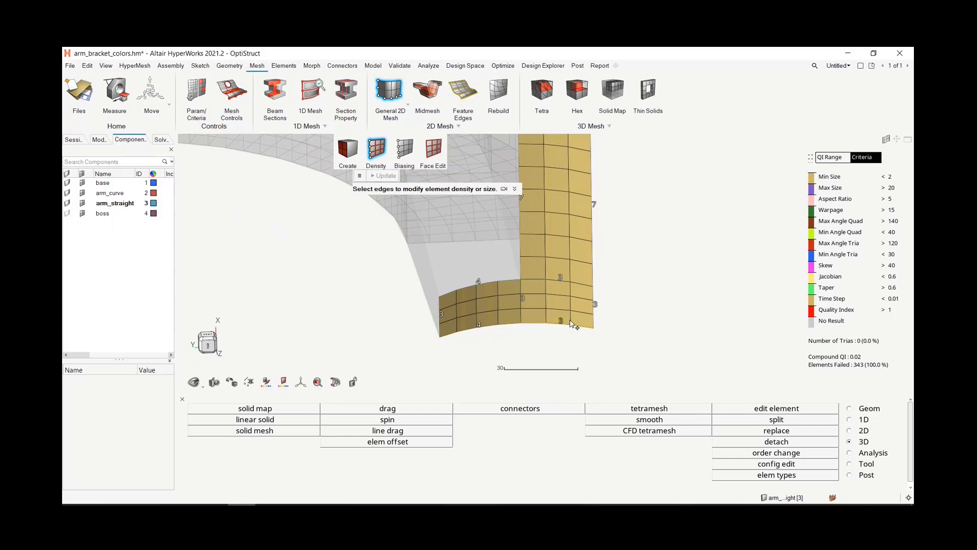
# Set the element density to 4 across the width edges of arm_straight's upright end surfaces, and accept the mesh.
pyautogui.click(559, 326)
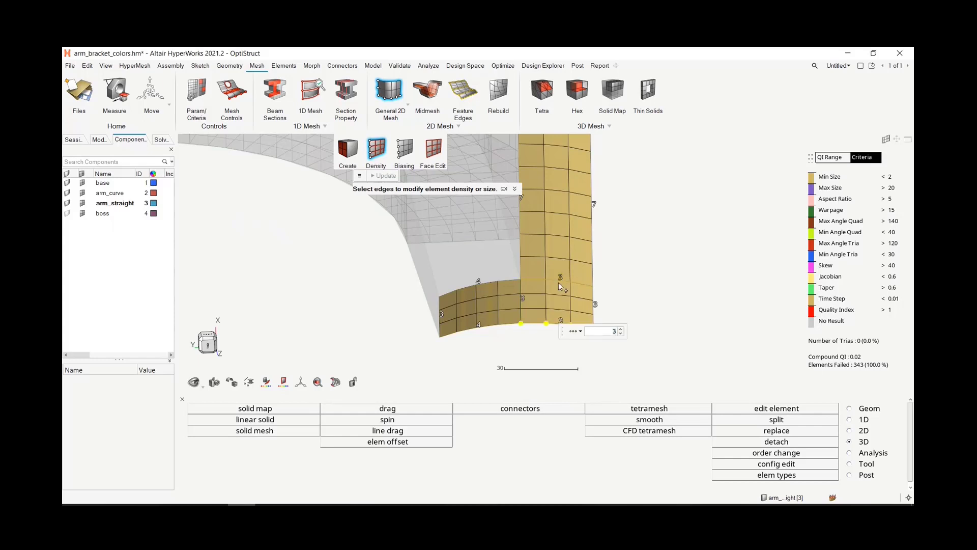
pyautogui.moveTo(582, 275); pyautogui.dragTo(554, 201, button='middle')
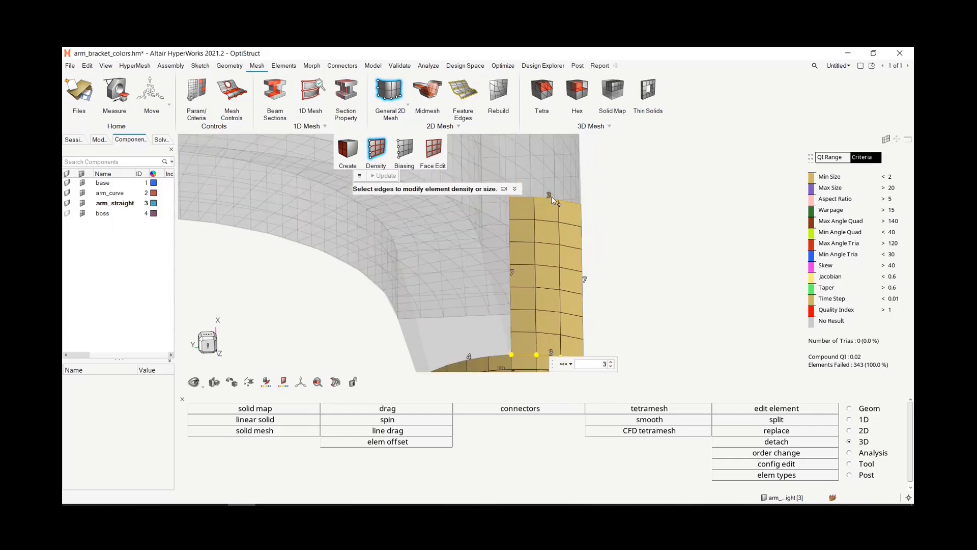
pyautogui.click(554, 199)
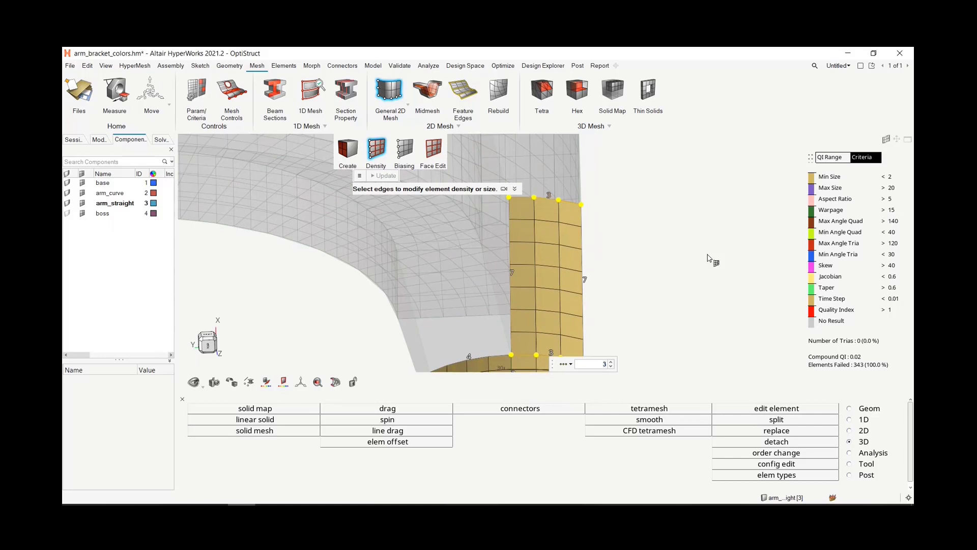
pyautogui.click(611, 361)
pyautogui.scroll(-2, 684, 245)
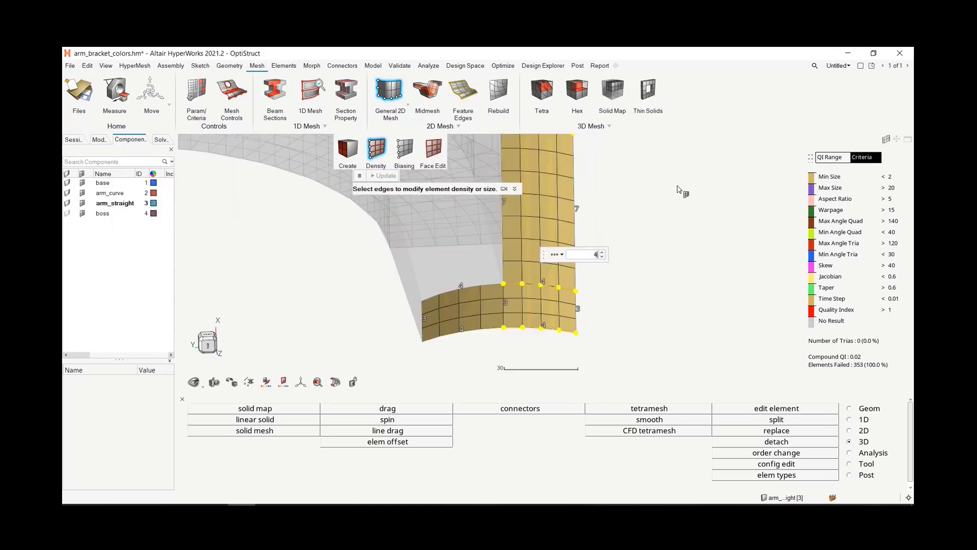
pyautogui.moveTo(683, 244); pyautogui.dragTo(646, 251, button='middle')
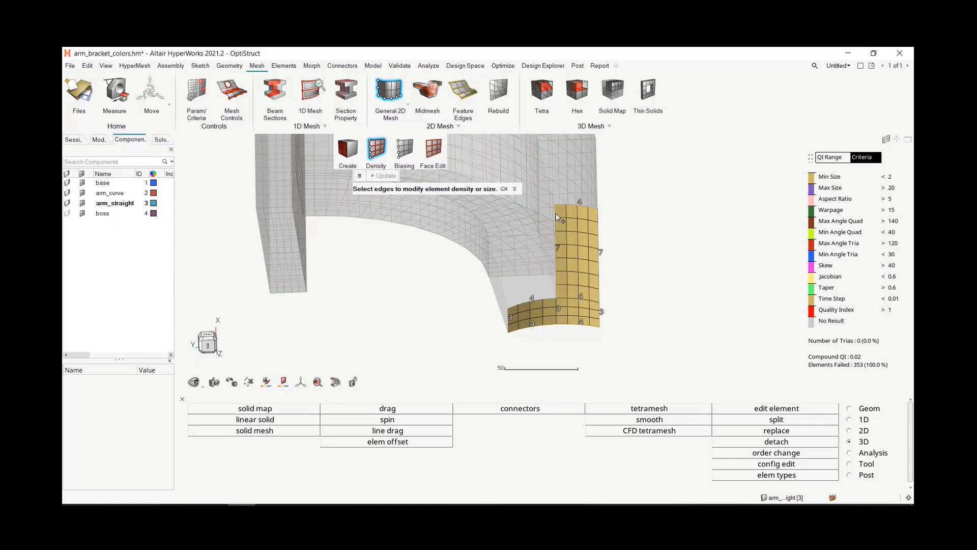
pyautogui.rightClick(708, 318)
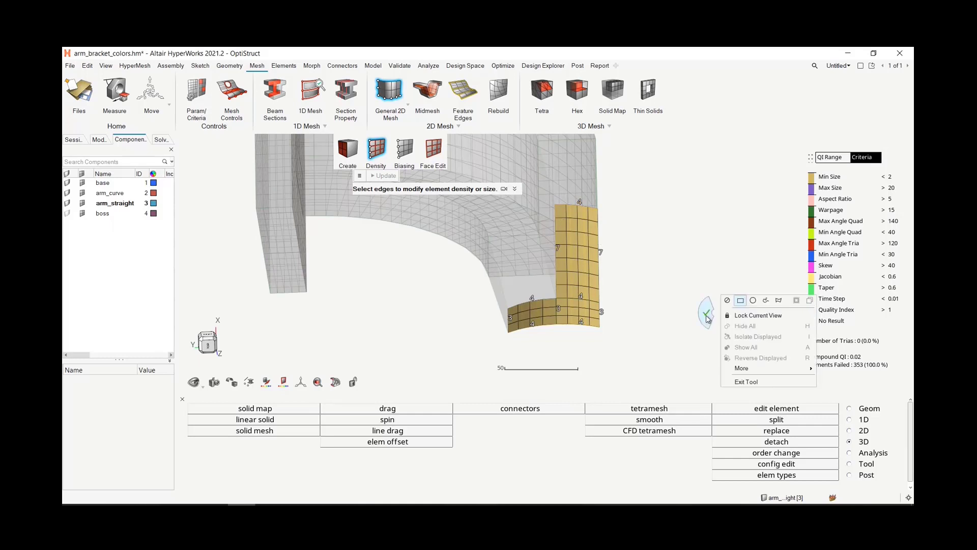
pyautogui.click(707, 315)
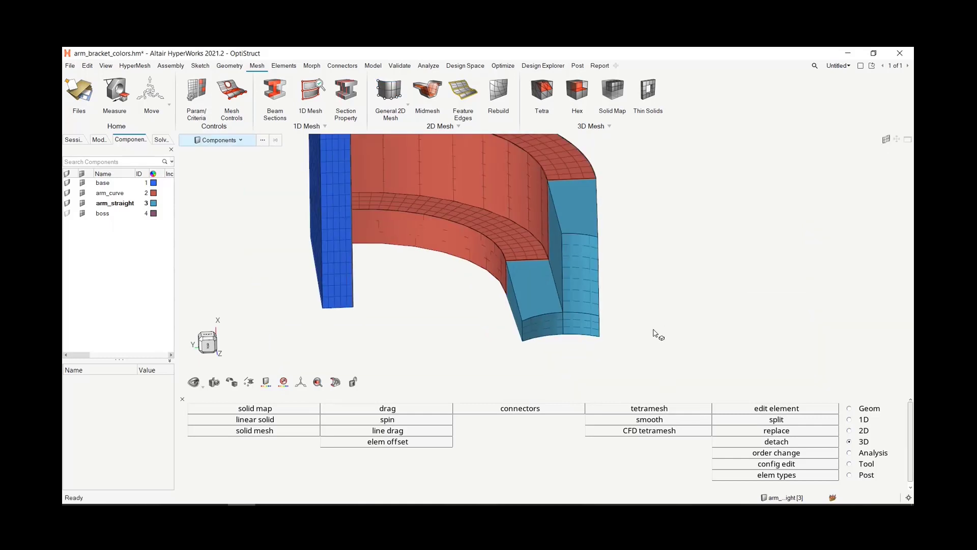
# Start Linear Solid and hide arm_straight's elements and geometry to expose arm_curve's meshed end face.
pyautogui.scroll(-1, 654, 334)
pyautogui.click(255, 419)
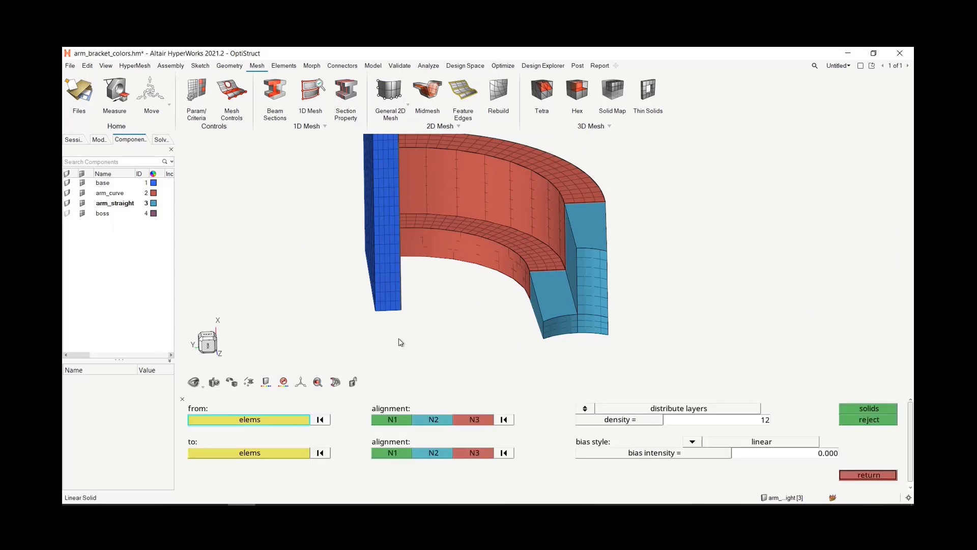
pyautogui.click(82, 203)
pyautogui.click(67, 203)
pyautogui.click(581, 247)
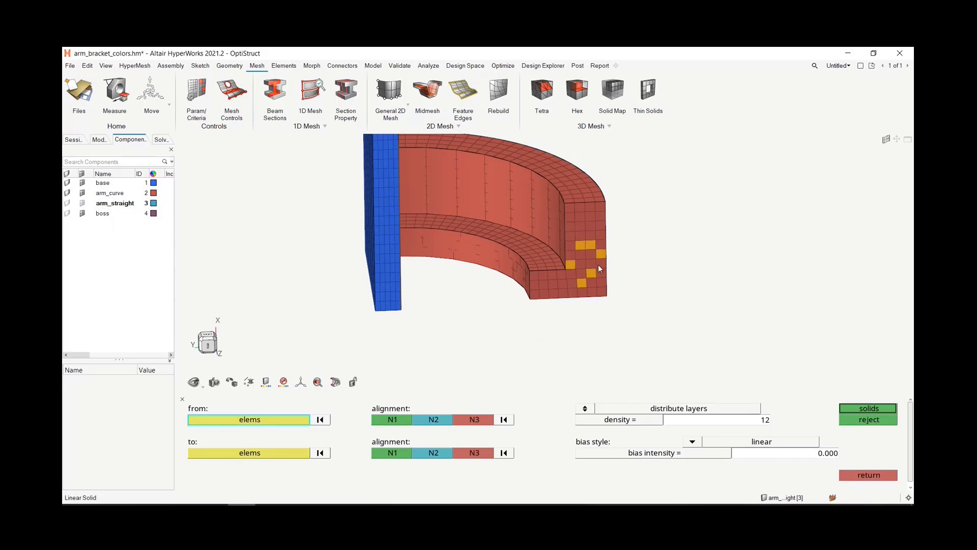
pyautogui.scroll(3, 598, 268)
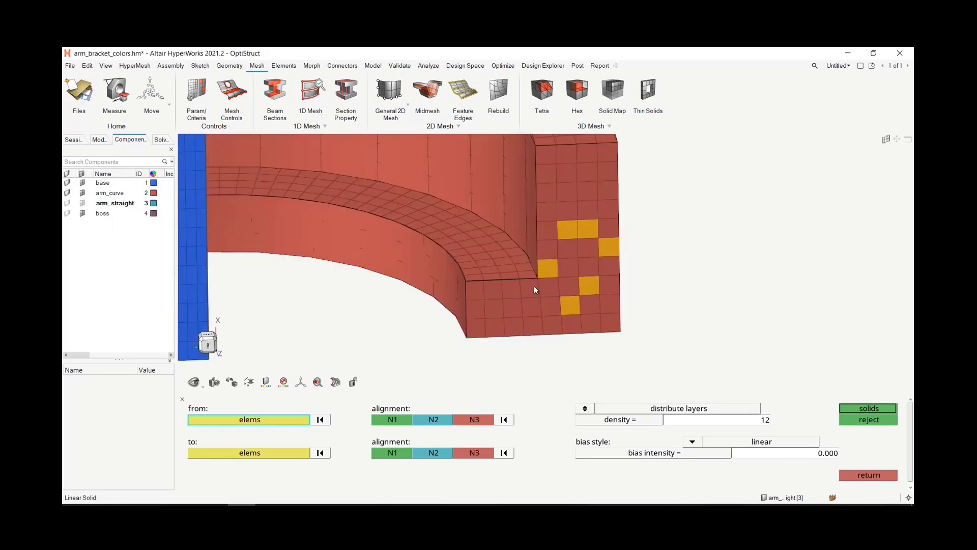
pyautogui.scroll(-2, 533, 285)
pyautogui.scroll(2, 562, 286)
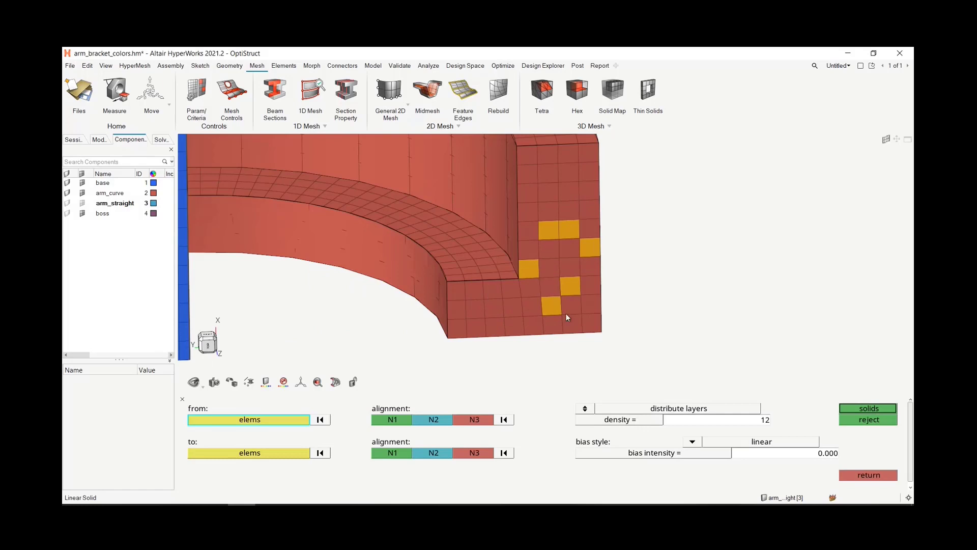
pyautogui.click(328, 417)
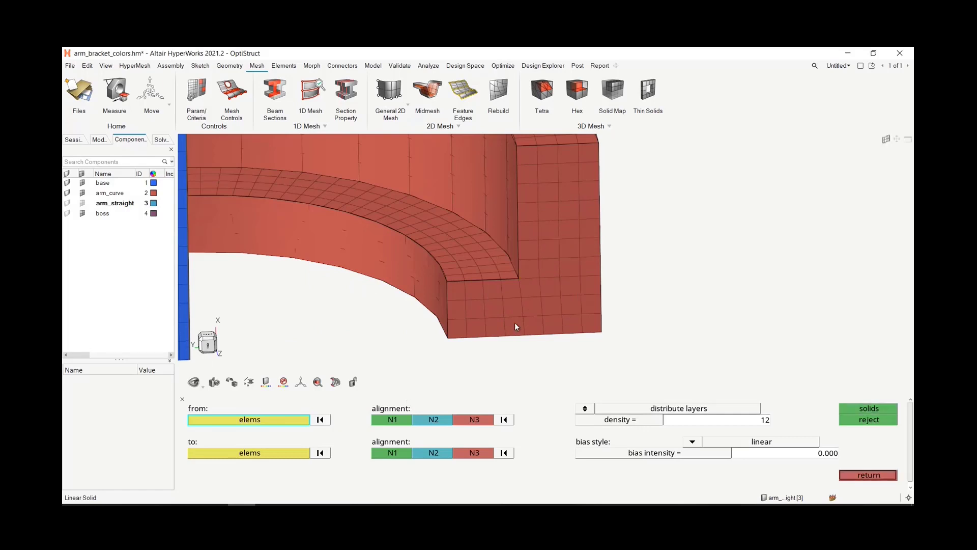
pyautogui.scroll(-3, 514, 322)
pyautogui.moveTo(641, 330); pyautogui.dragTo(580, 286, button='middle')
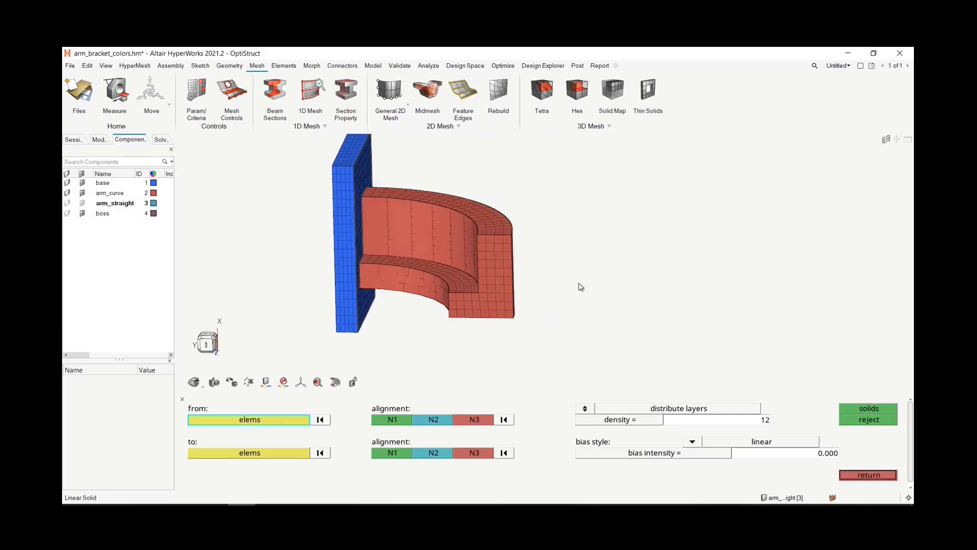
pyautogui.click(868, 474)
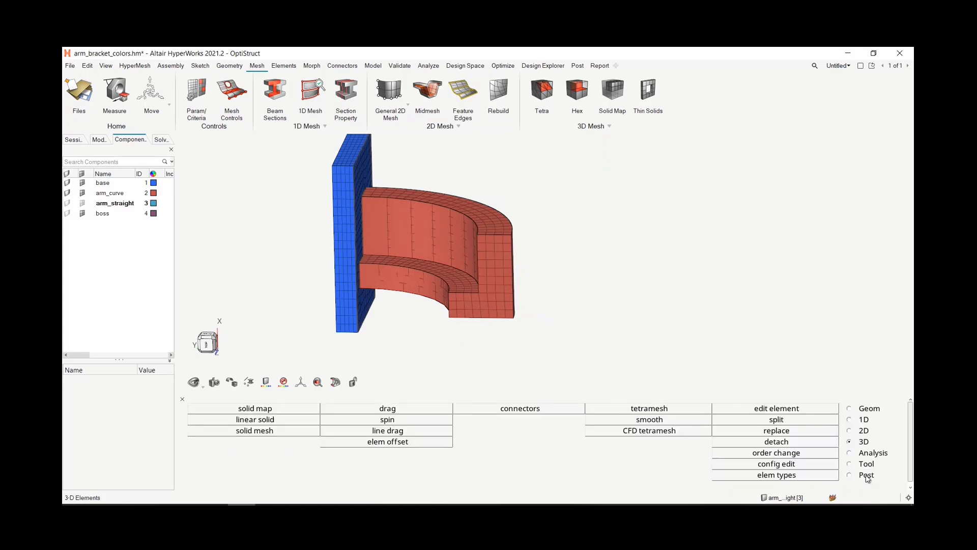
# Find the faces of the arm_curve component with the Faces tool, and exit the tool.
pyautogui.click(849, 464)
pyautogui.click(672, 432)
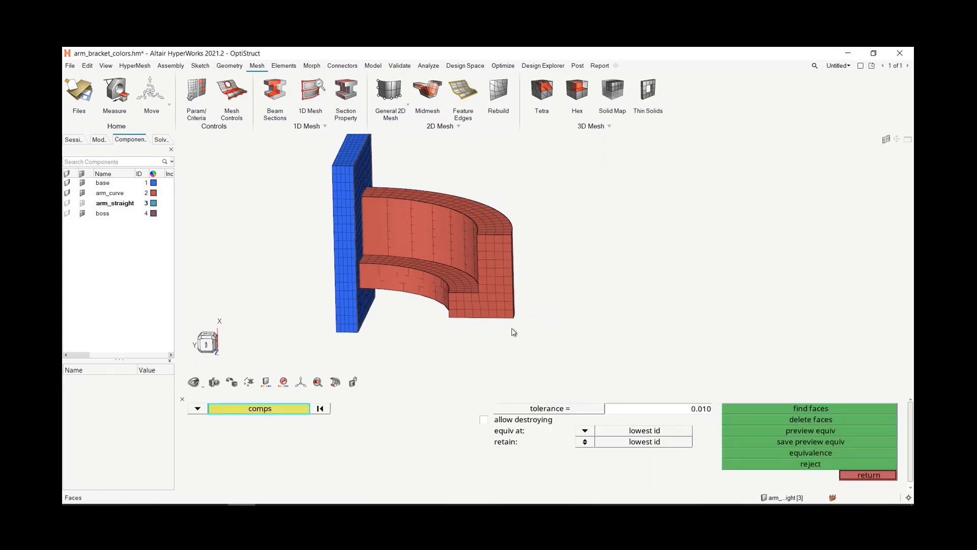
pyautogui.click(480, 291)
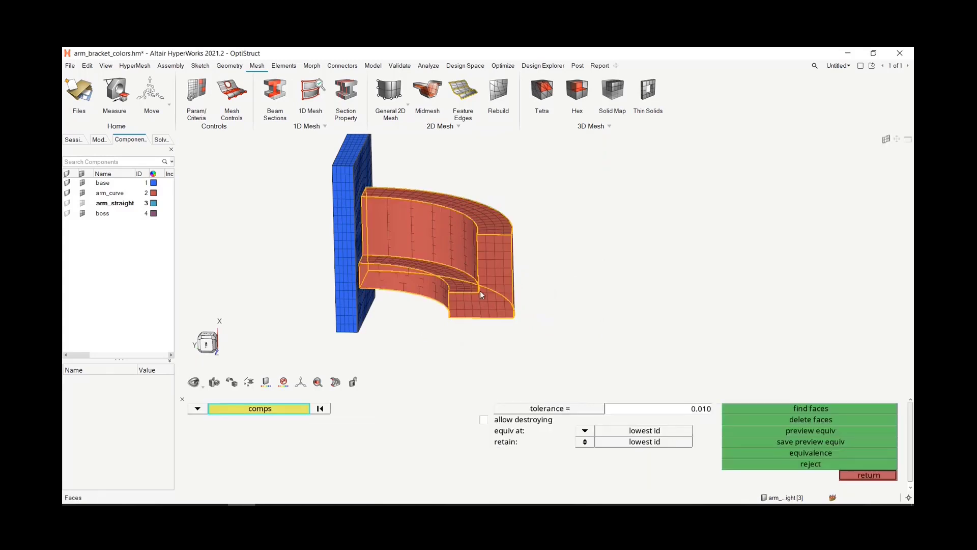
pyautogui.click(766, 408)
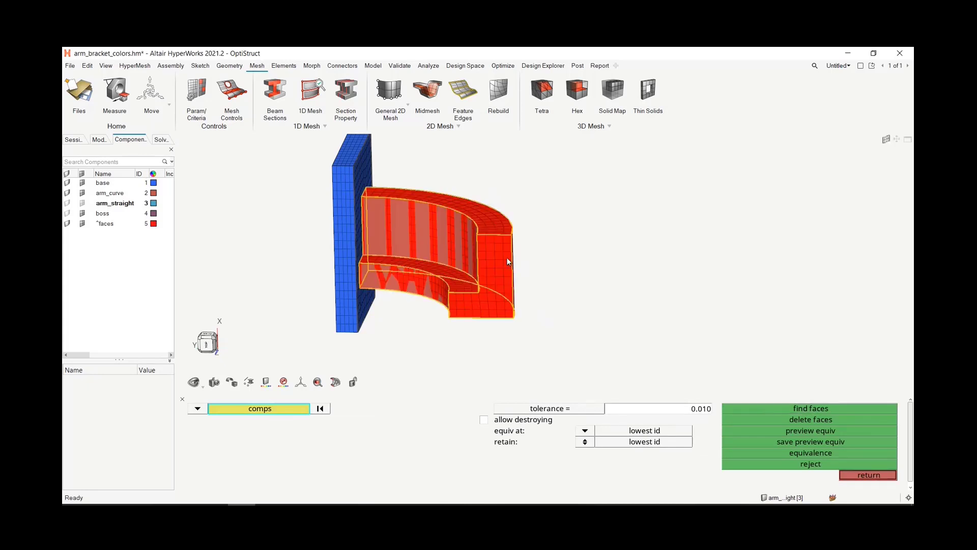
pyautogui.scroll(3, 484, 252)
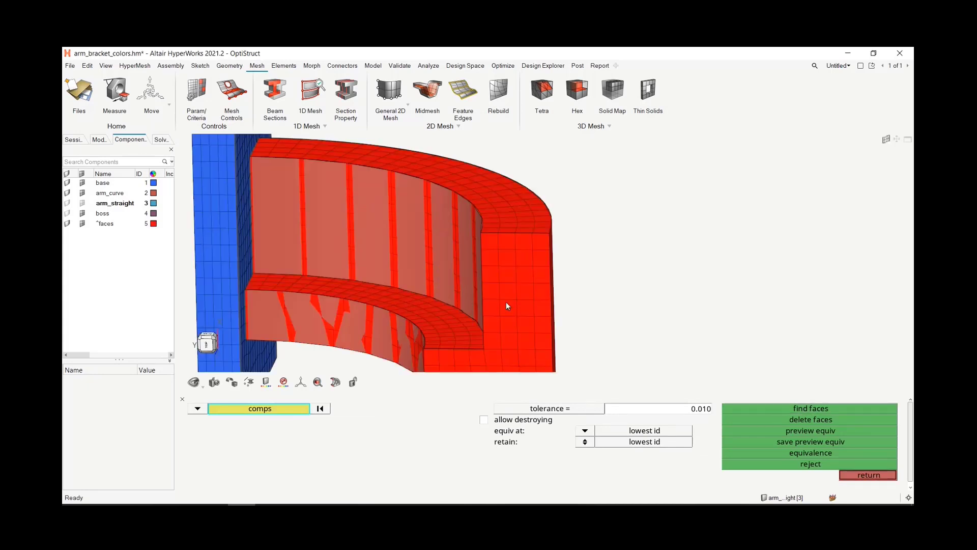
pyautogui.scroll(-3, 419, 323)
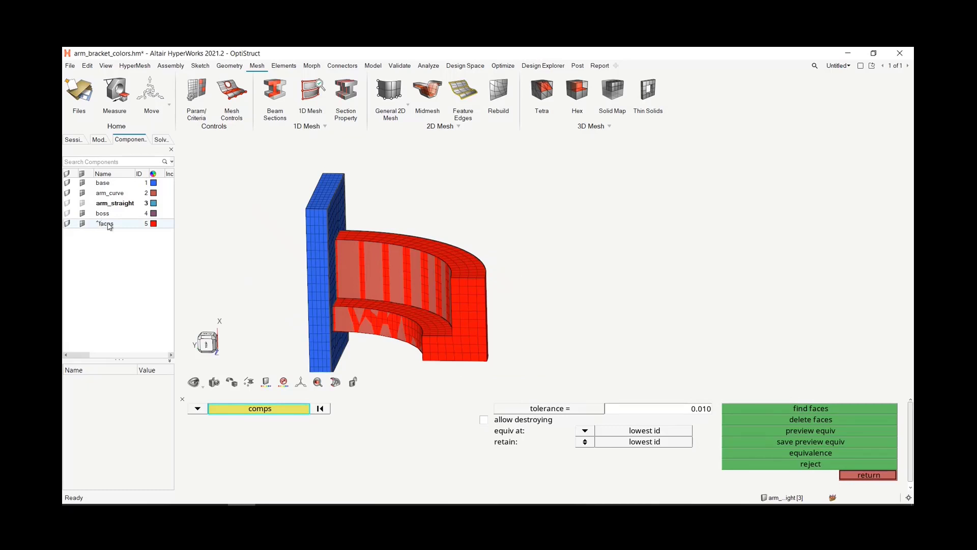
pyautogui.moveTo(581, 329); pyautogui.dragTo(601, 301, button='right')
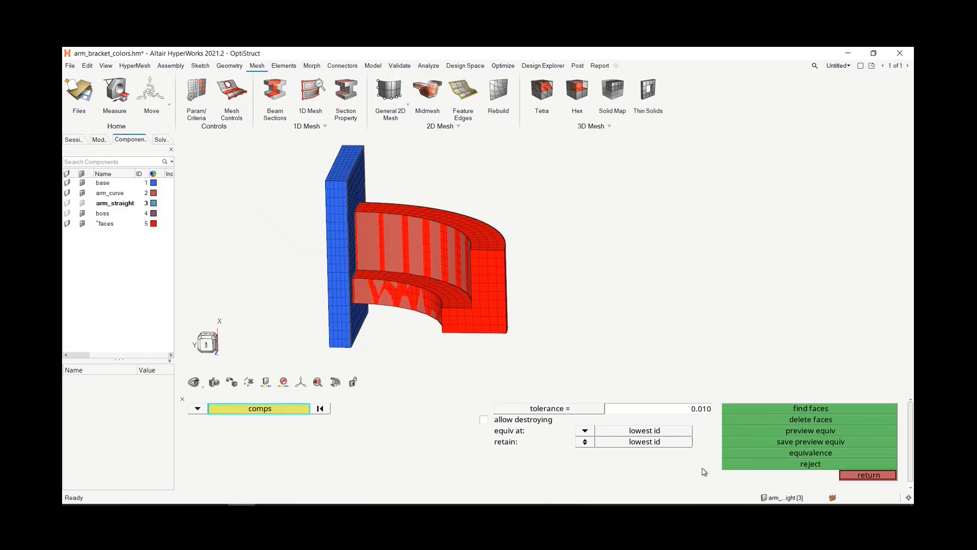
pyautogui.click(860, 475)
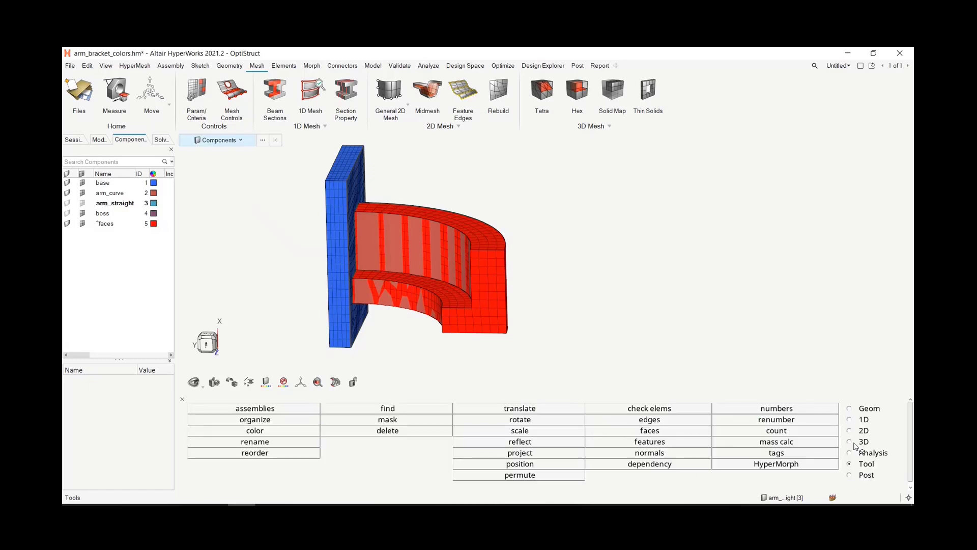
# Start Linear Solid and select the face elements on arm_curve's L-shaped end as the from elements, by face.
pyautogui.click(850, 441)
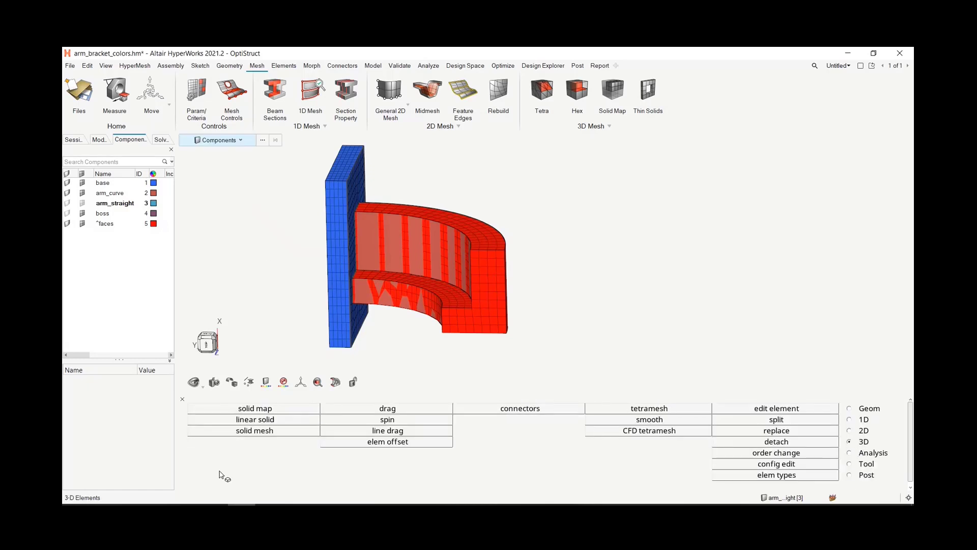
pyautogui.click(273, 424)
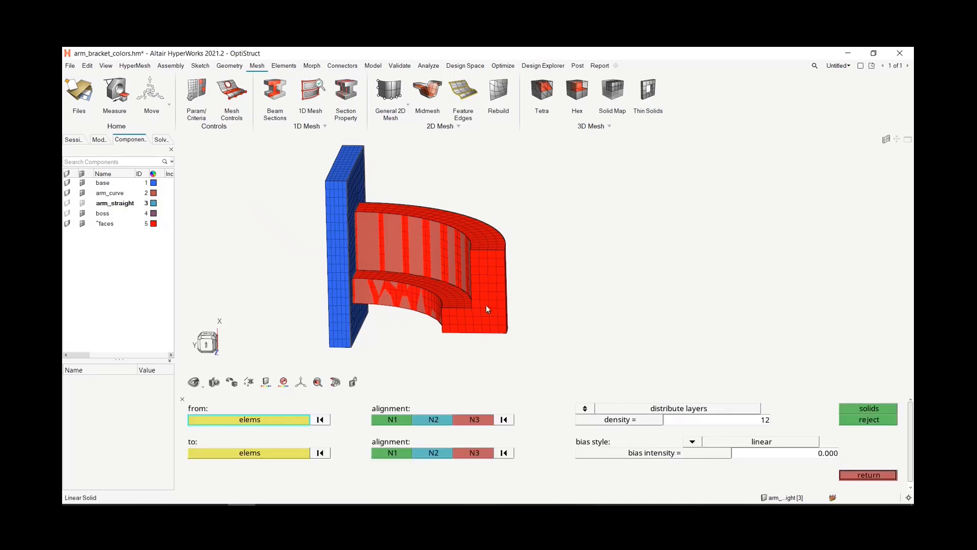
pyautogui.scroll(3, 487, 304)
pyautogui.click(275, 420)
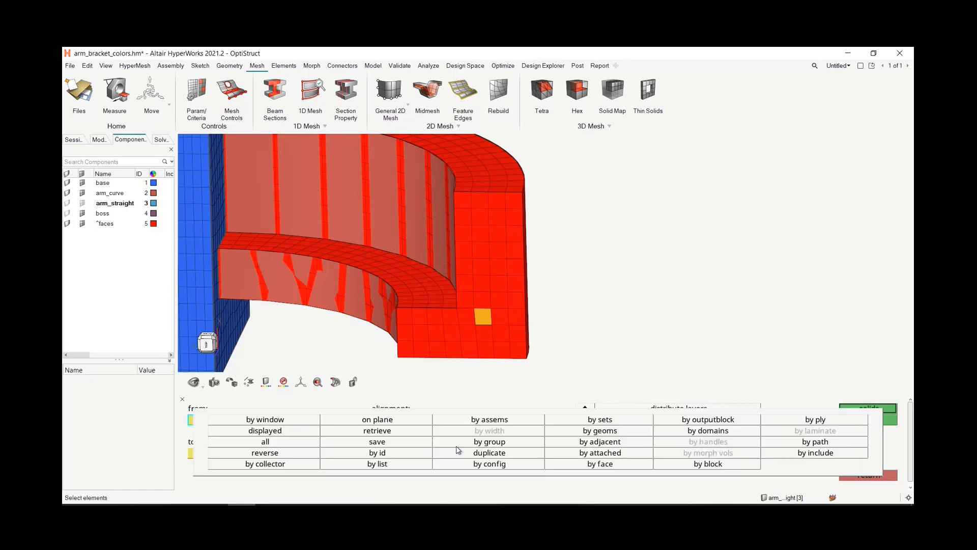
pyautogui.click(572, 466)
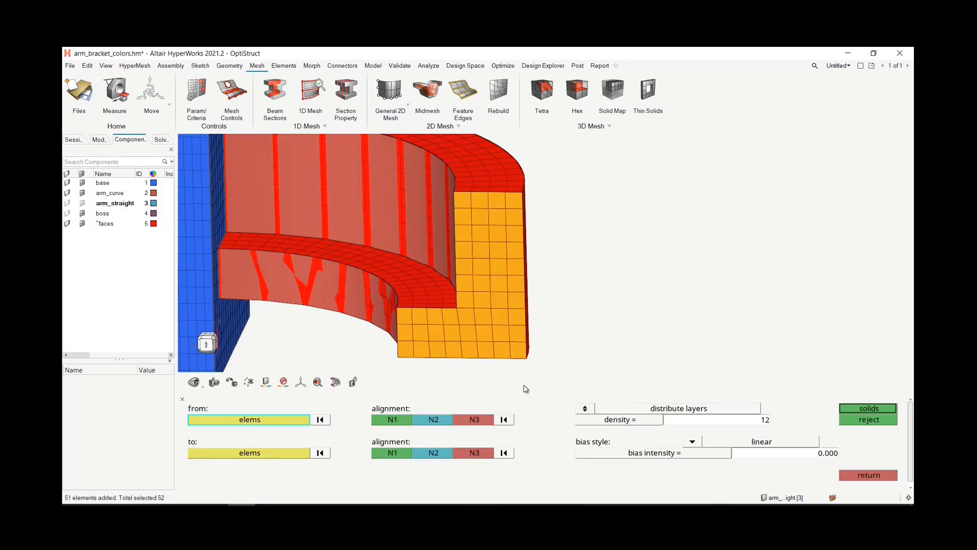
pyautogui.scroll(-4, 501, 319)
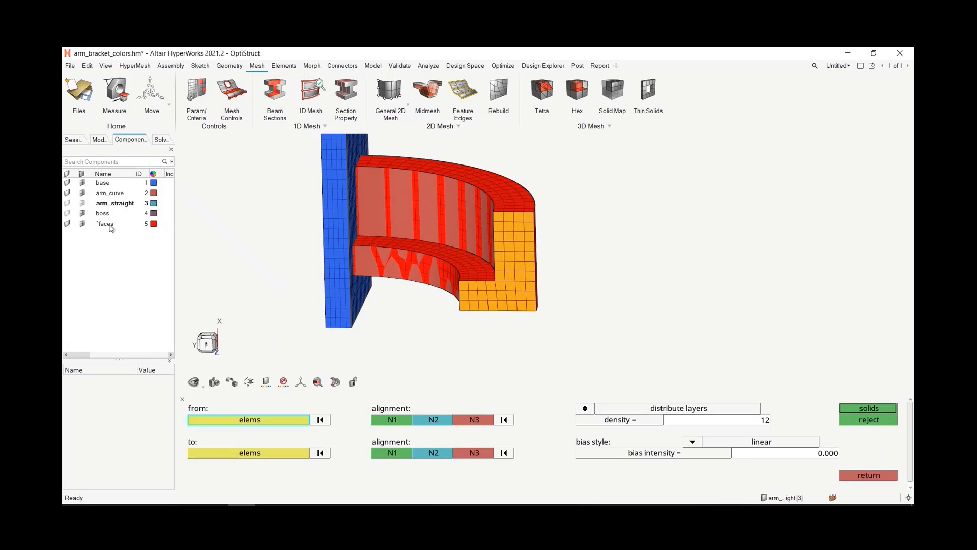
# Show arm_straight's elements and select all of them as the to elements of the linear solid, by collector.
pyautogui.click(83, 203)
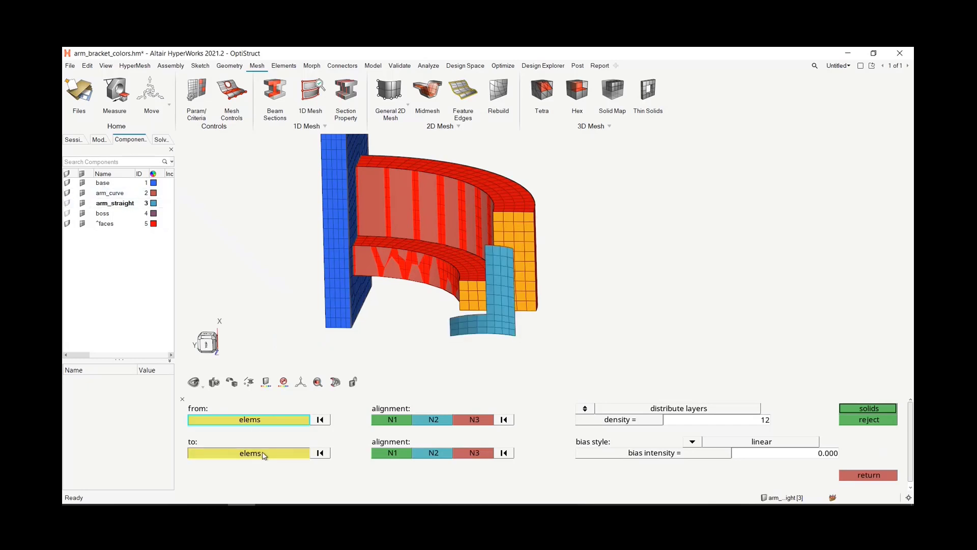
pyautogui.click(263, 455)
pyautogui.scroll(2, 499, 325)
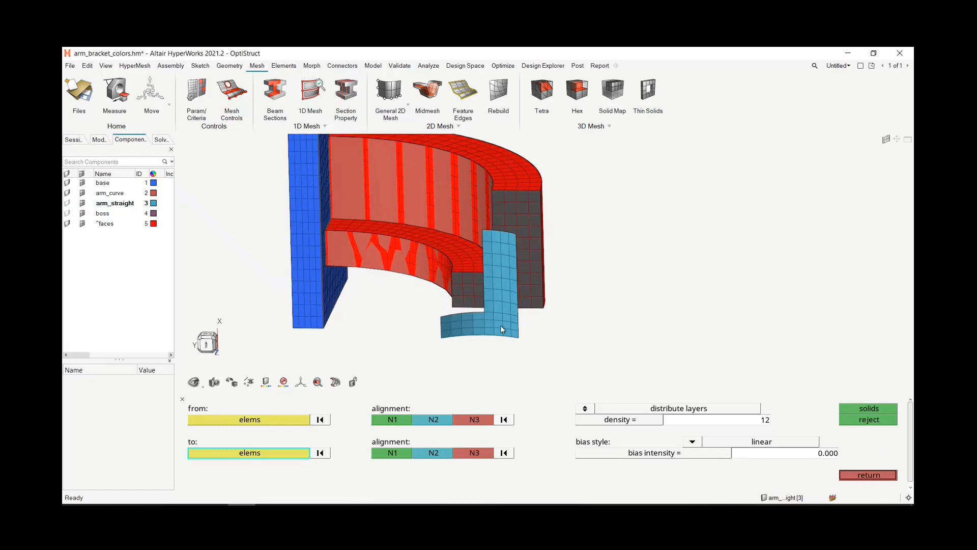
pyautogui.click(261, 454)
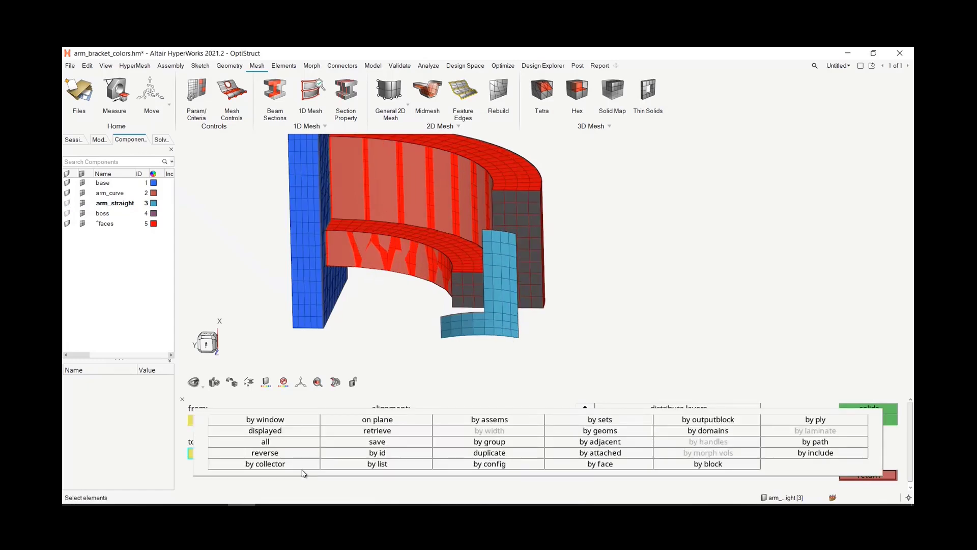
pyautogui.click(456, 325)
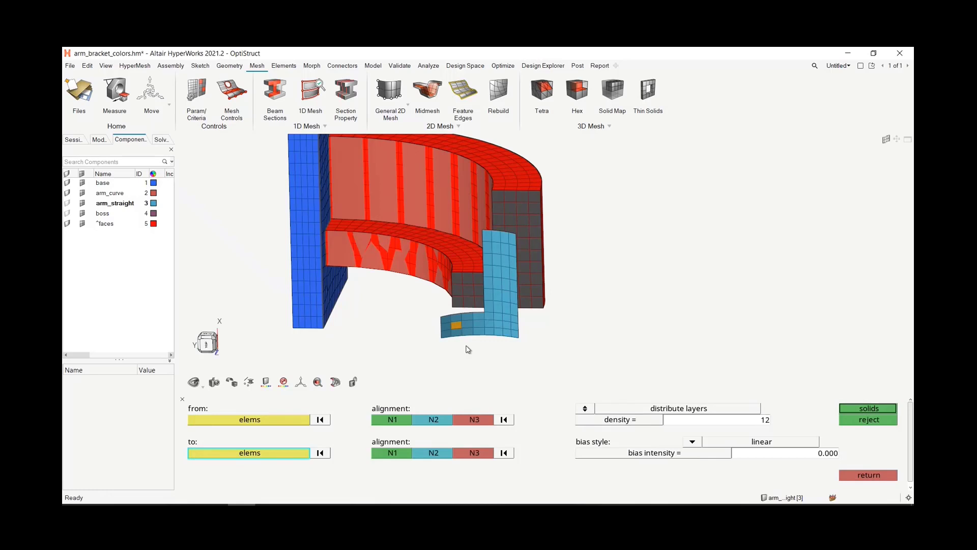
pyautogui.scroll(-2, 468, 349)
pyautogui.click(293, 451)
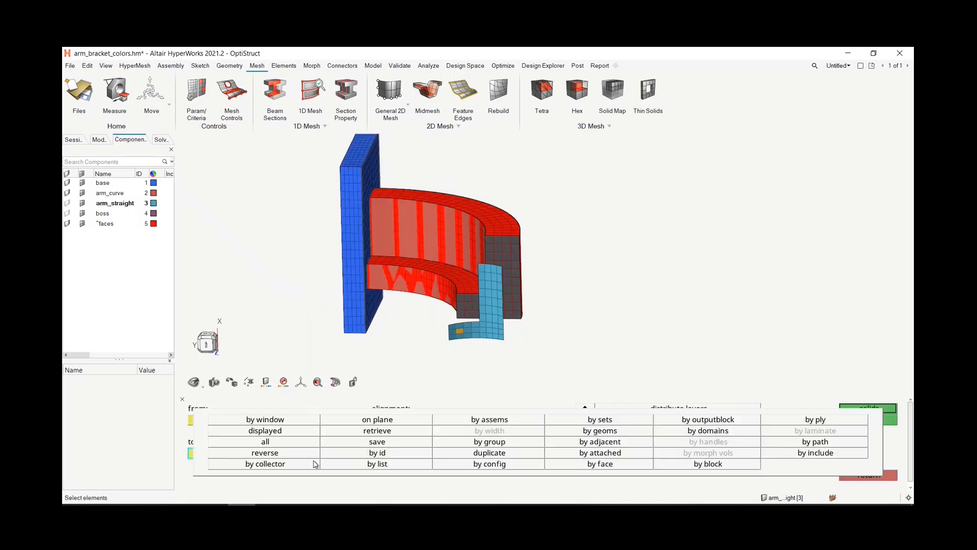
pyautogui.click(313, 462)
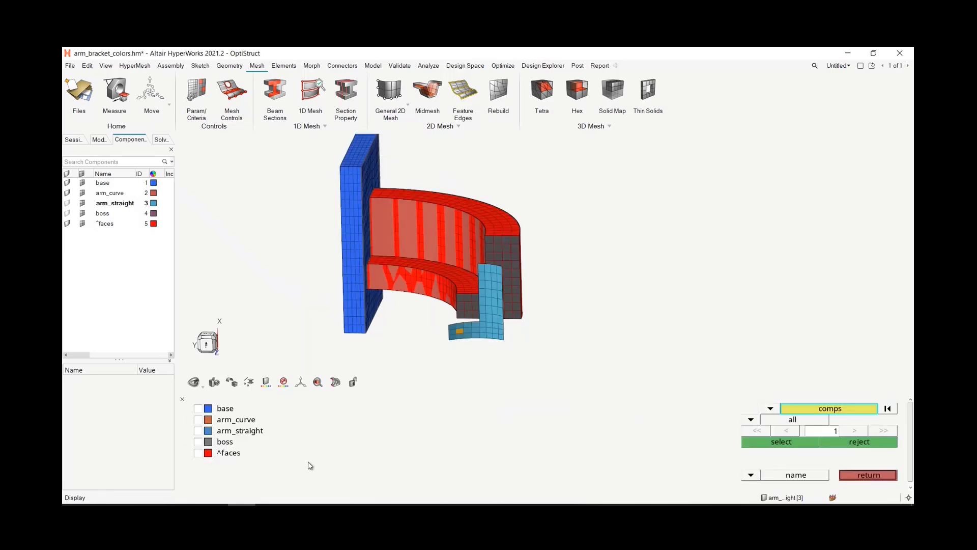
pyautogui.click(198, 430)
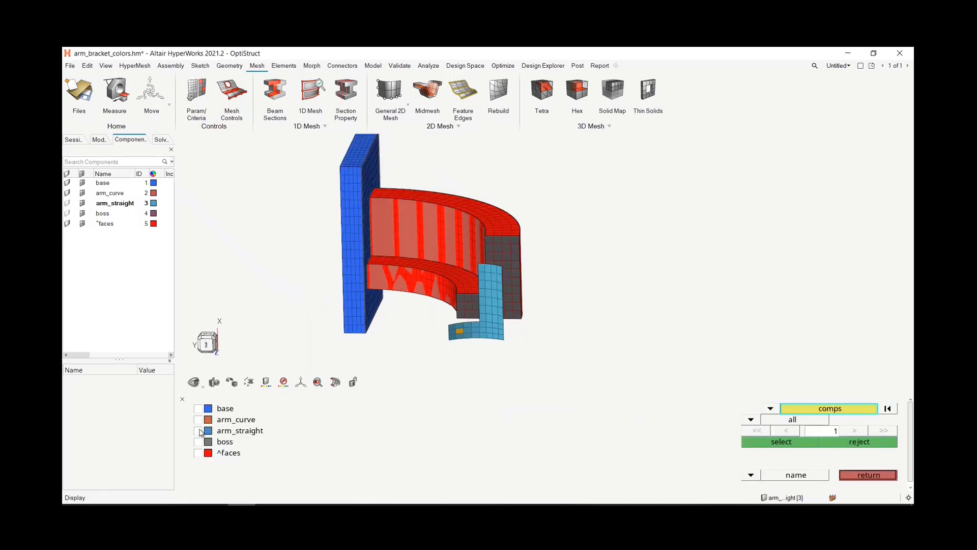
pyautogui.click(781, 442)
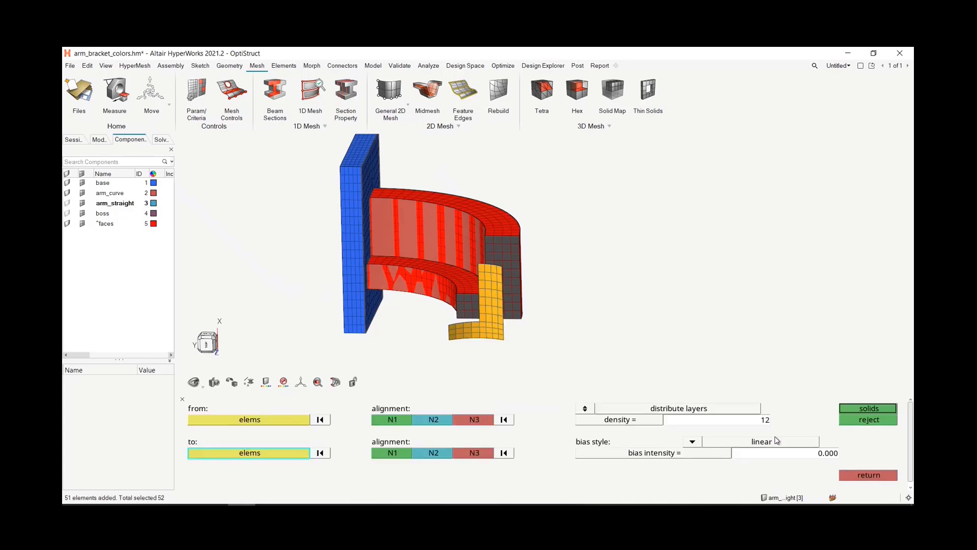
# Pick the from alignment nodes N1, N2 and N3 around the upper outer corner of arm_curve's end face.
pyautogui.click(385, 422)
pyautogui.scroll(6, 509, 236)
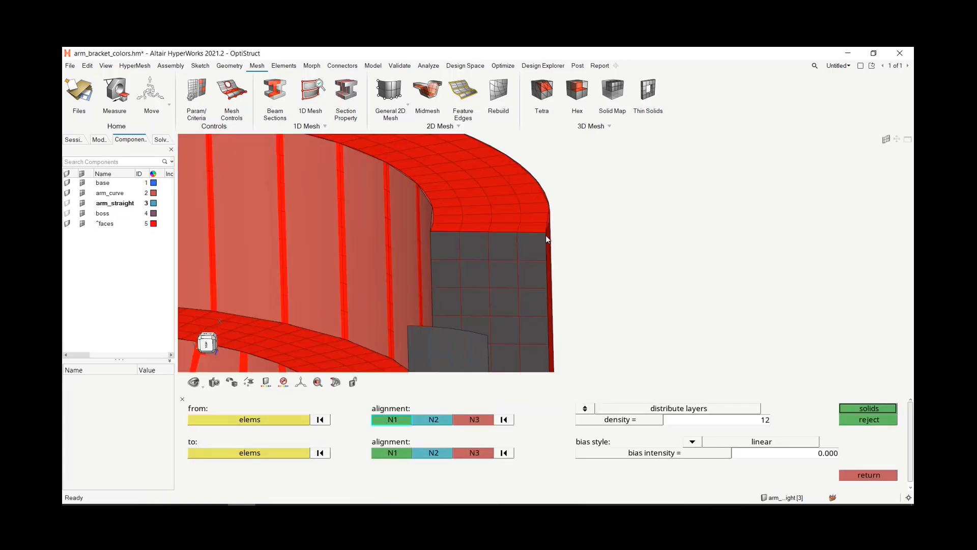
pyautogui.click(545, 233)
pyautogui.click(516, 232)
pyautogui.click(545, 260)
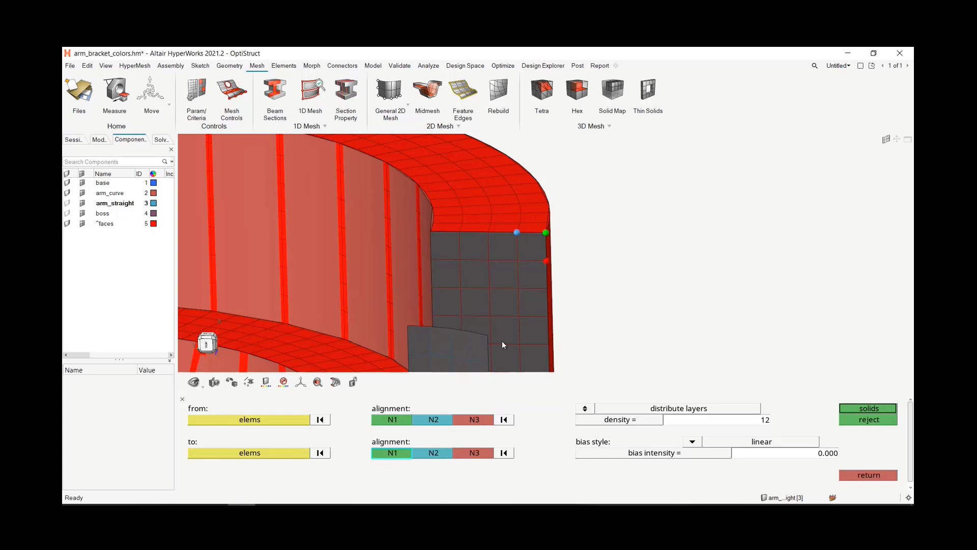
# Pick the matching to alignment nodes N1, N2 and N3 at the upper outer corner of arm_straight's end face mesh.
pyautogui.scroll(5, 501, 340)
pyautogui.click(505, 312)
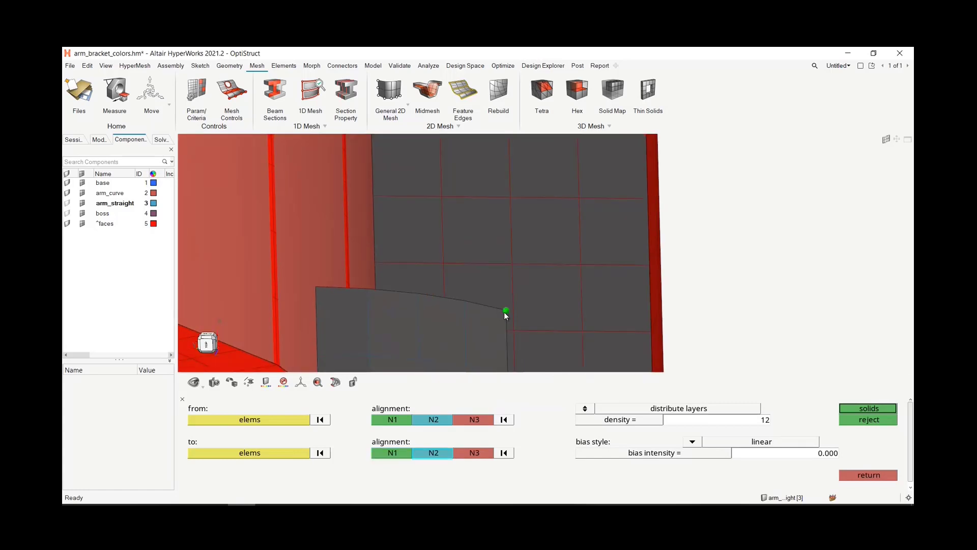
pyautogui.click(464, 305)
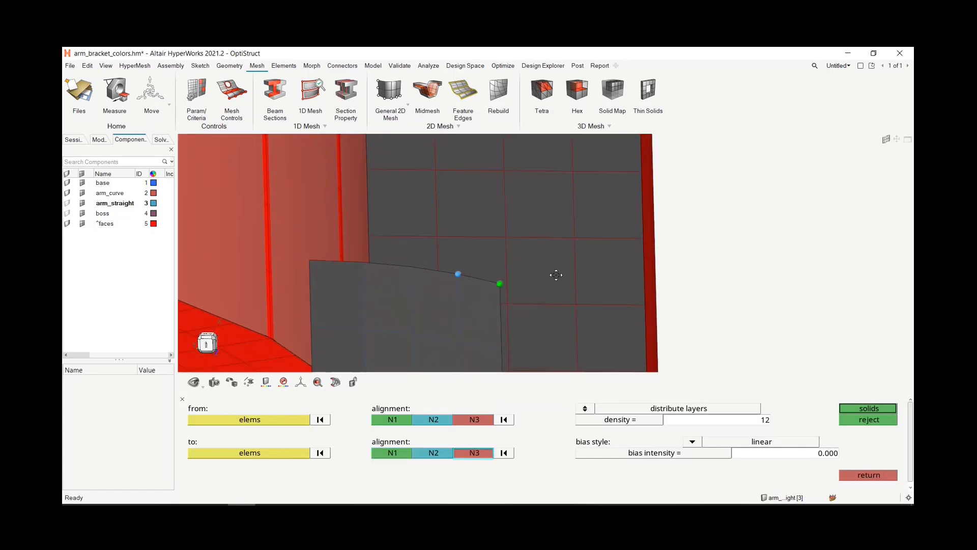
pyautogui.click(499, 289)
pyautogui.scroll(-6, 499, 288)
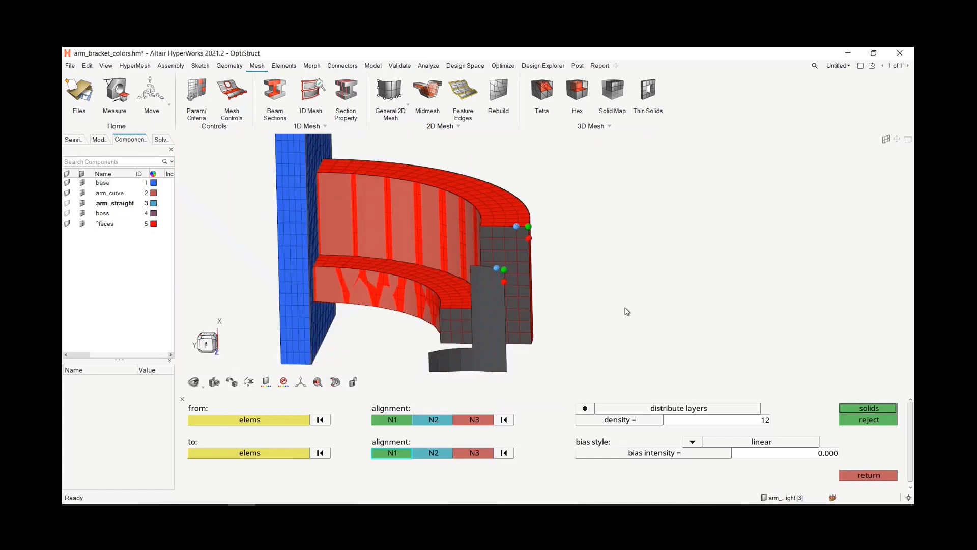
# Create the linear solids between the two end faces at density 12, and check where the new elements meet arm_curve.
pyautogui.moveTo(625, 307); pyautogui.dragTo(629, 286, button='right')
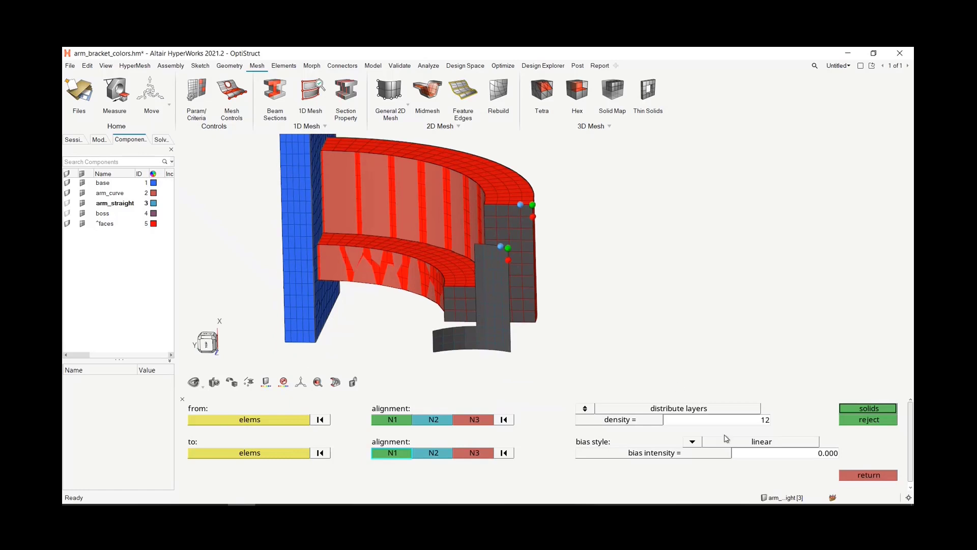
pyautogui.moveTo(587, 263); pyautogui.dragTo(528, 273, button='middle')
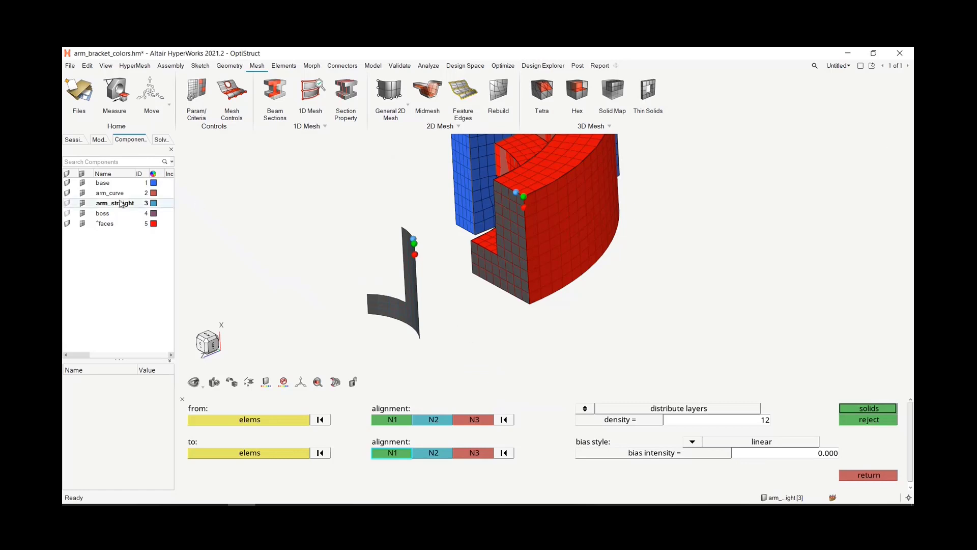
pyautogui.click(873, 412)
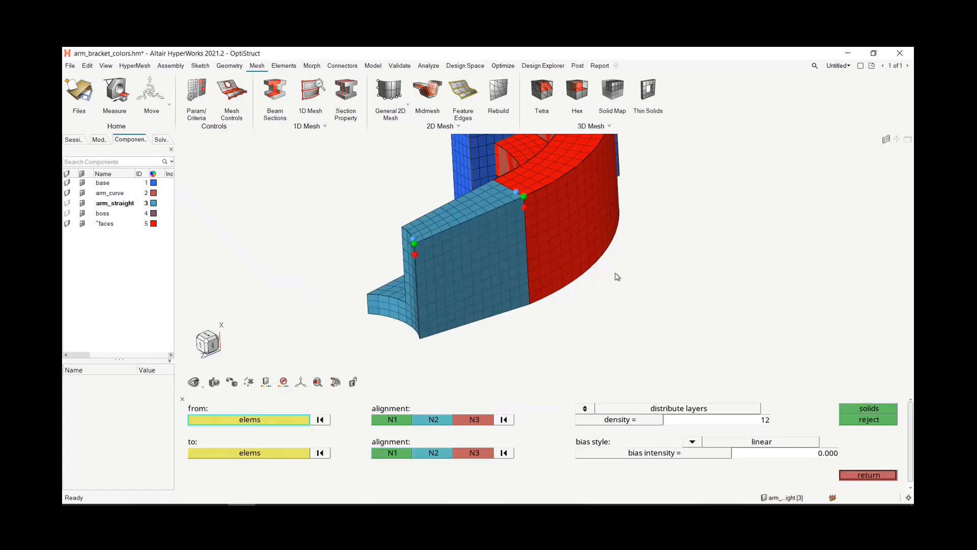
pyautogui.scroll(3, 508, 211)
pyautogui.scroll(-5, 545, 192)
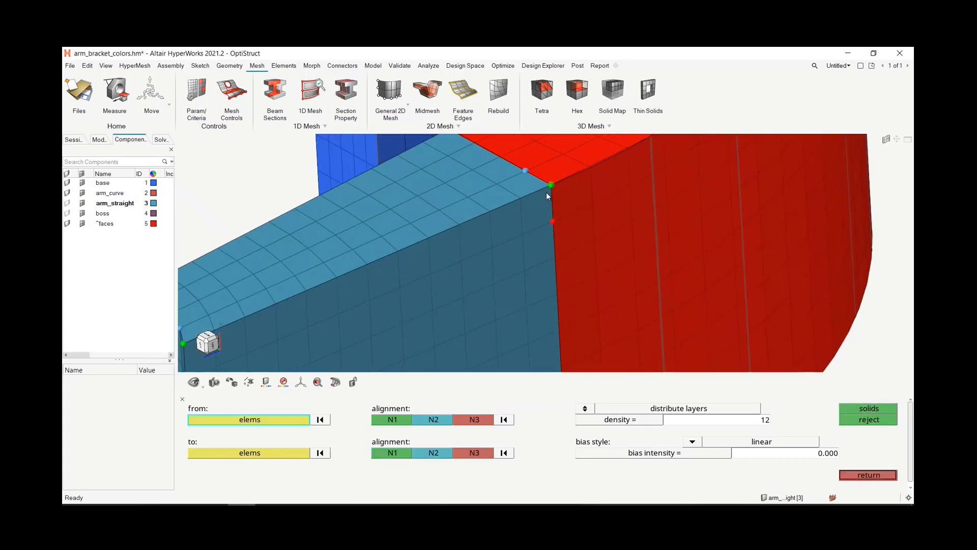
pyautogui.scroll(5, 478, 336)
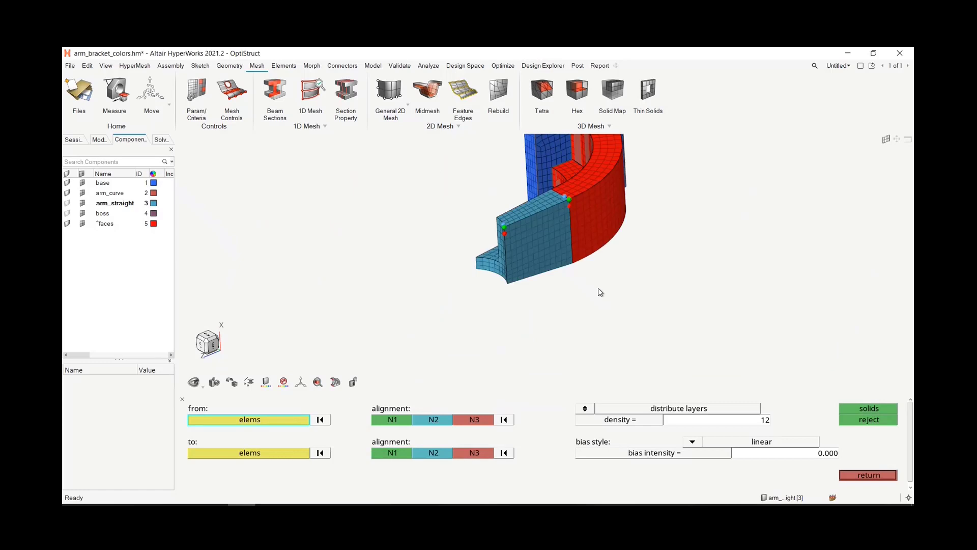
pyautogui.scroll(-4, 440, 330)
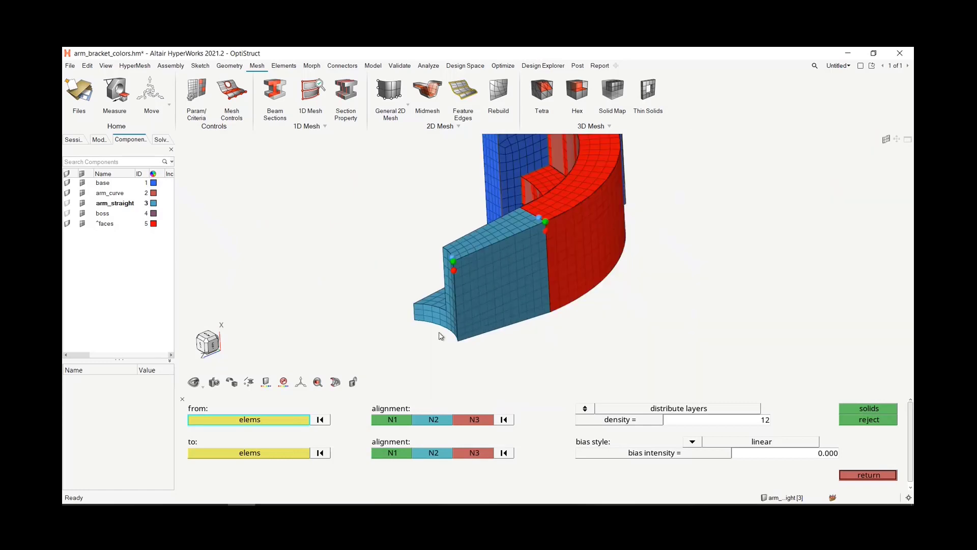
# Exit Linear Solid, make the boss component current, and show its geometry.
pyautogui.click(868, 475)
pyautogui.click(101, 213)
pyautogui.rightClick(100, 218)
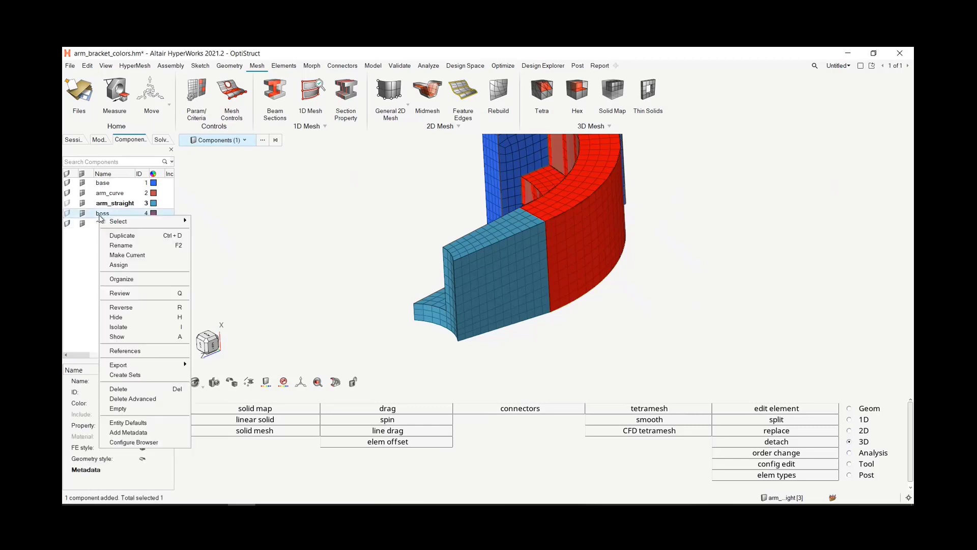
pyautogui.click(123, 255)
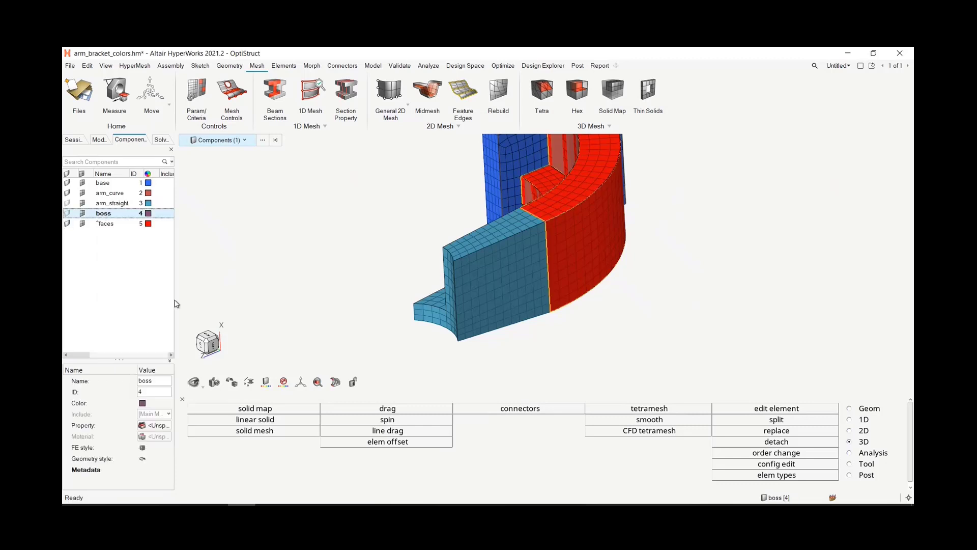
pyautogui.click(67, 214)
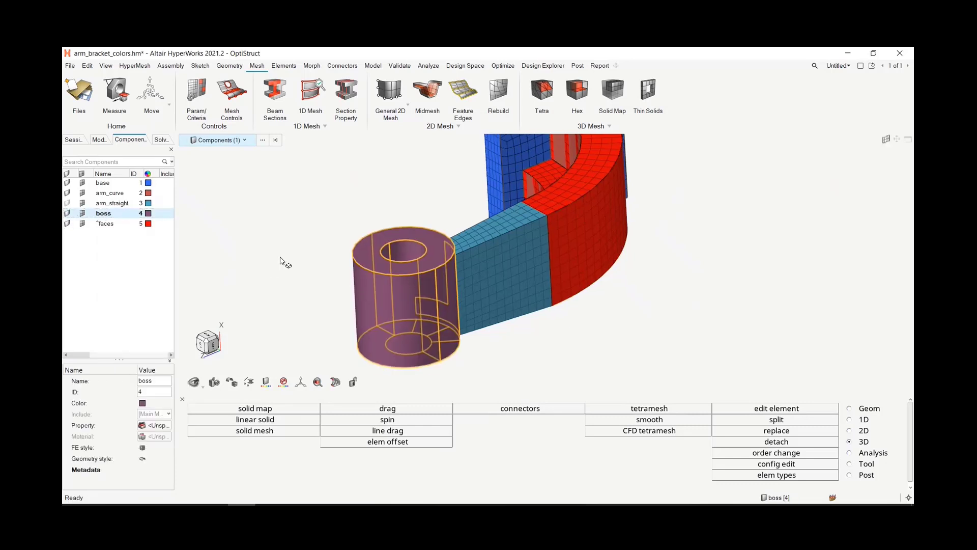
# Examine the boss's split end faces and where its cylindrical side meets the arm_straight mesh.
pyautogui.keyDown('ctrl'); pyautogui.moveTo(469, 349); pyautogui.dragTo(755, 213); pyautogui.keyUp('ctrl')
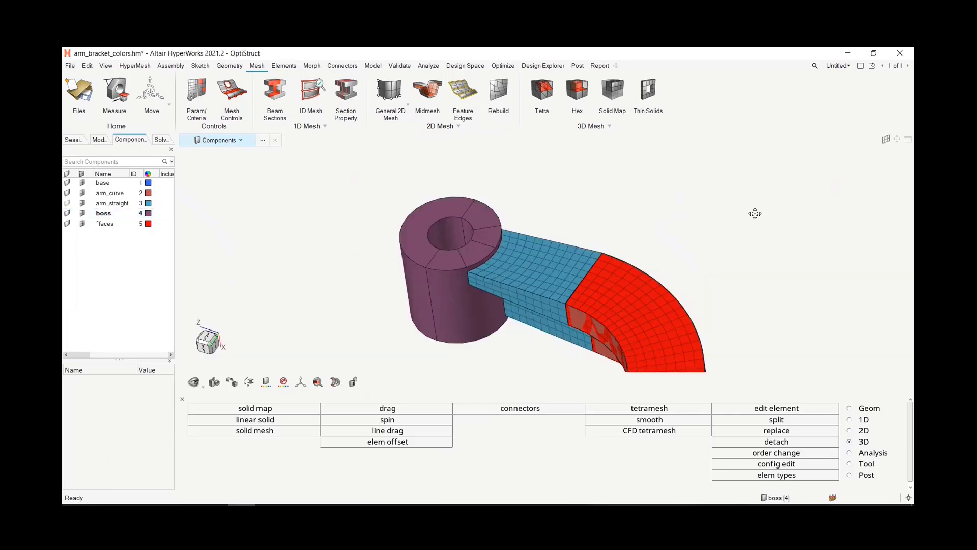
pyautogui.moveTo(755, 213); pyautogui.dragTo(758, 221, button='middle')
pyautogui.click(423, 274)
pyautogui.scroll(3, 422, 273)
pyautogui.moveTo(423, 273); pyautogui.dragTo(667, 240, button='middle')
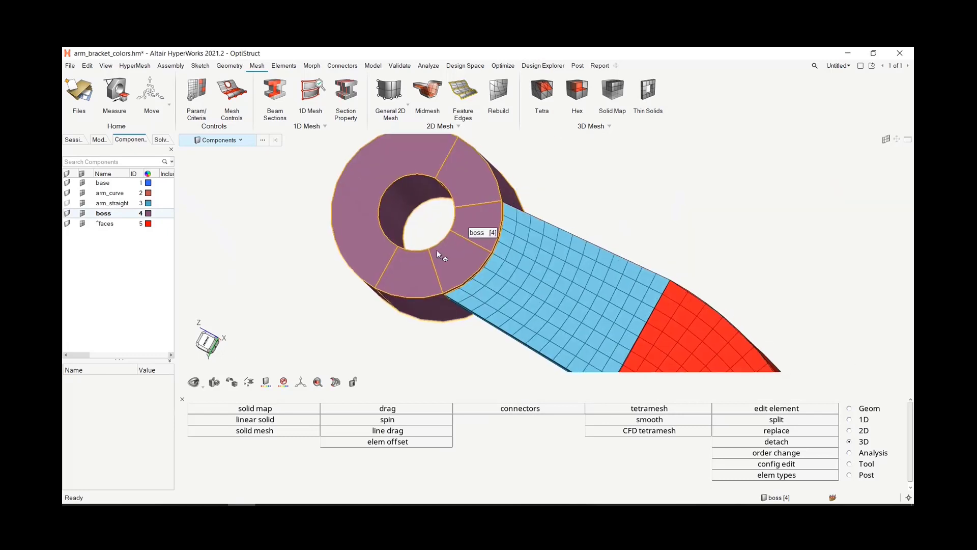
pyautogui.moveTo(518, 200); pyautogui.dragTo(431, 238, button='middle')
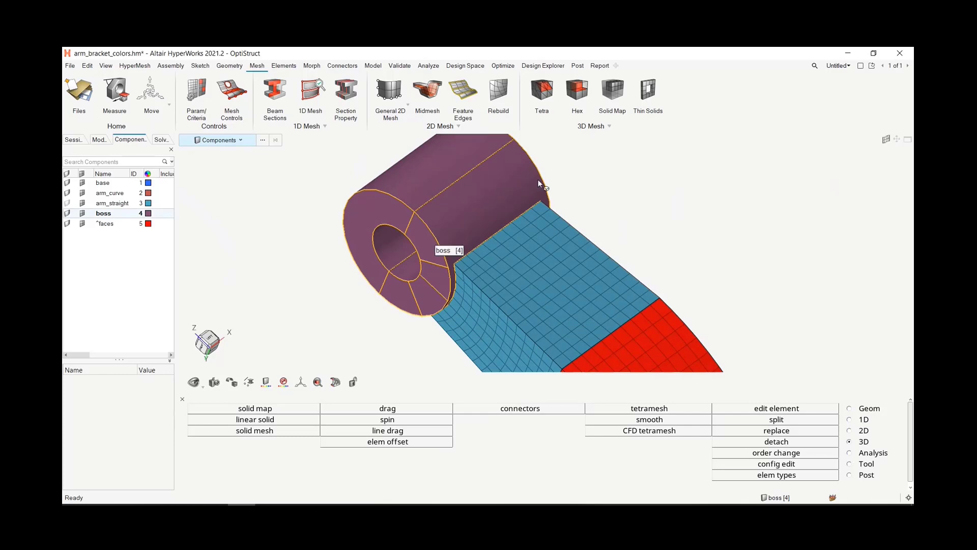
pyautogui.scroll(4, 456, 272)
pyautogui.scroll(-1, 442, 267)
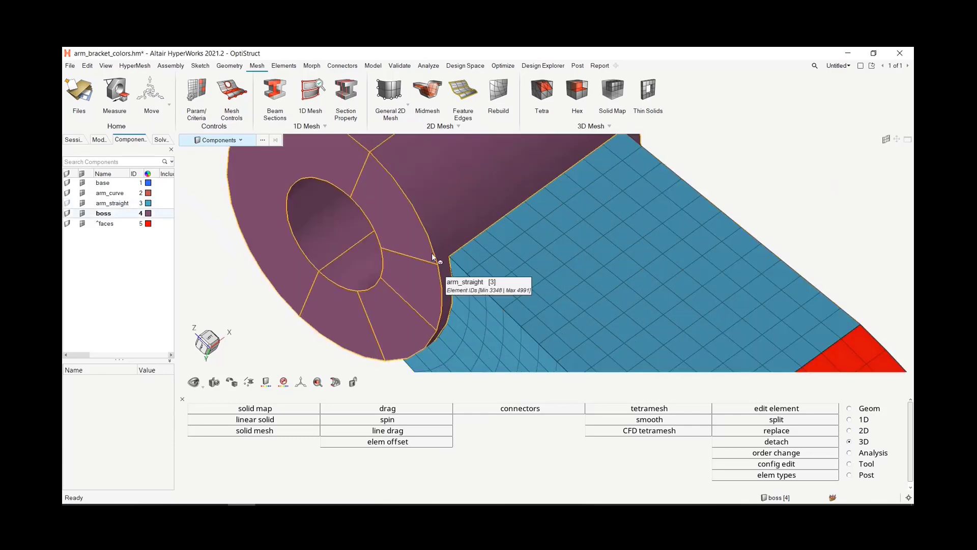
pyautogui.scroll(-4, 400, 249)
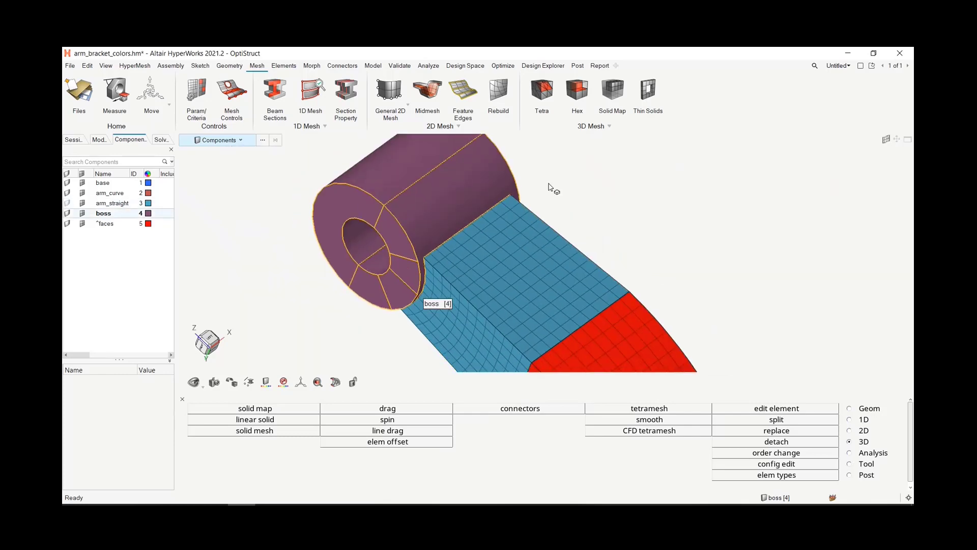
pyautogui.moveTo(548, 183); pyautogui.dragTo(631, 136, button='middle')
pyautogui.moveTo(631, 136); pyautogui.dragTo(621, 180, button='right')
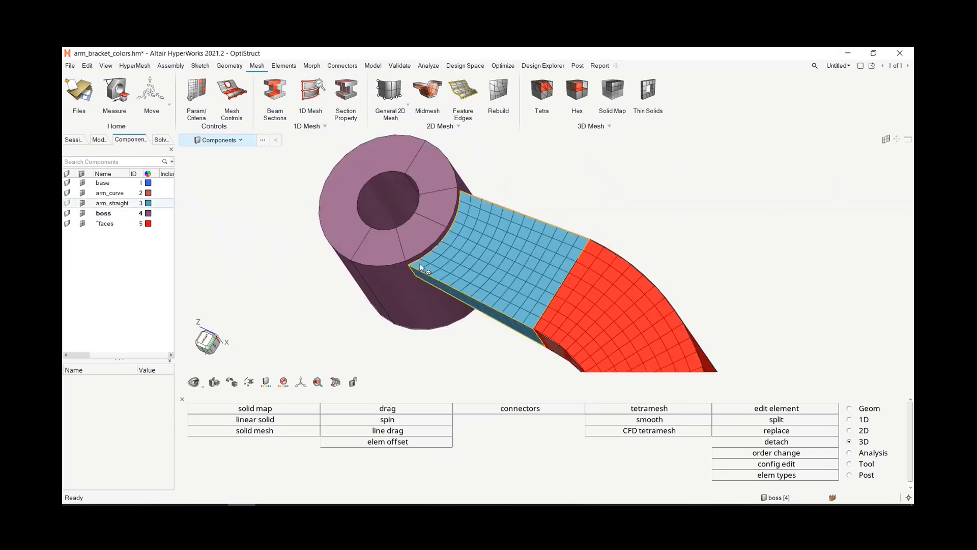
pyautogui.moveTo(462, 214); pyautogui.dragTo(531, 184, button='middle')
pyautogui.moveTo(531, 184); pyautogui.dragTo(546, 228, button='right')
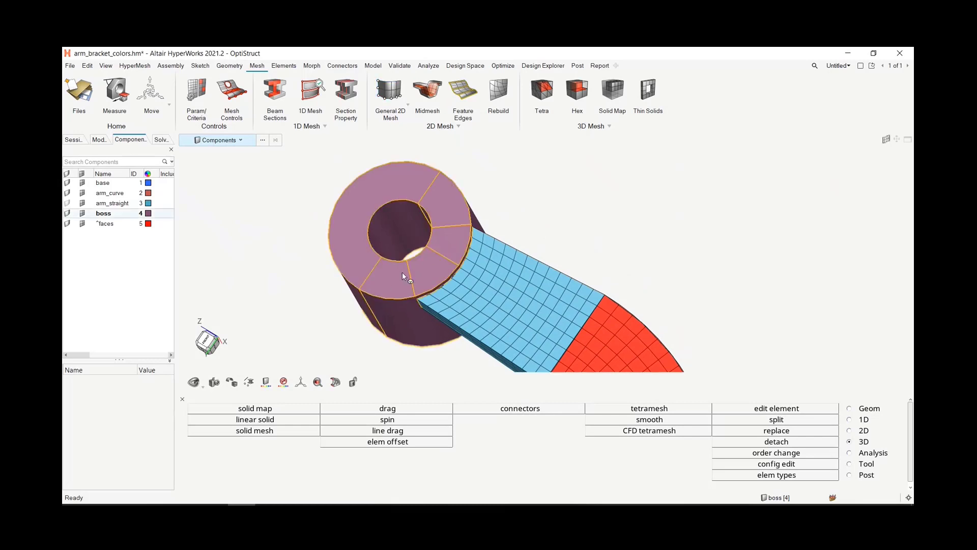
pyautogui.scroll(3, 453, 265)
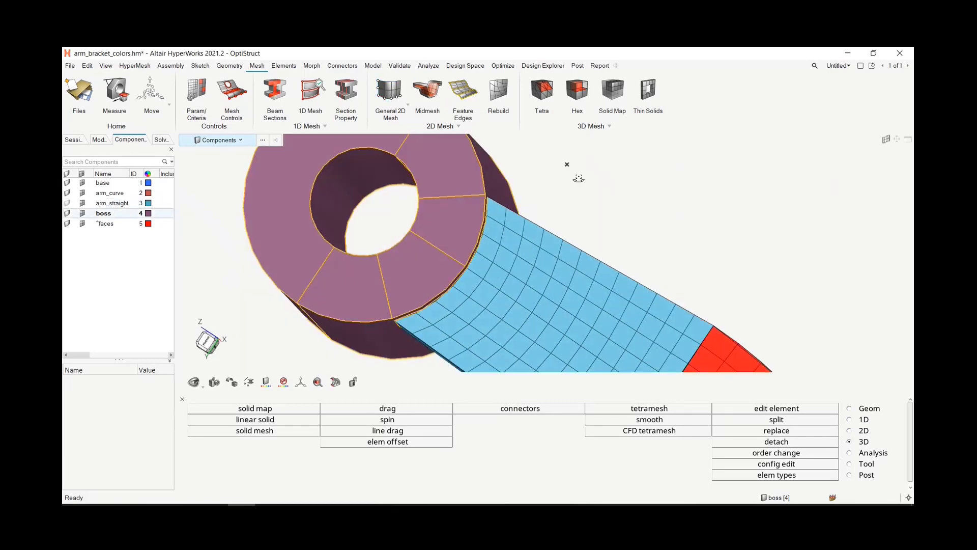
pyautogui.moveTo(578, 178); pyautogui.dragTo(583, 198, button='middle')
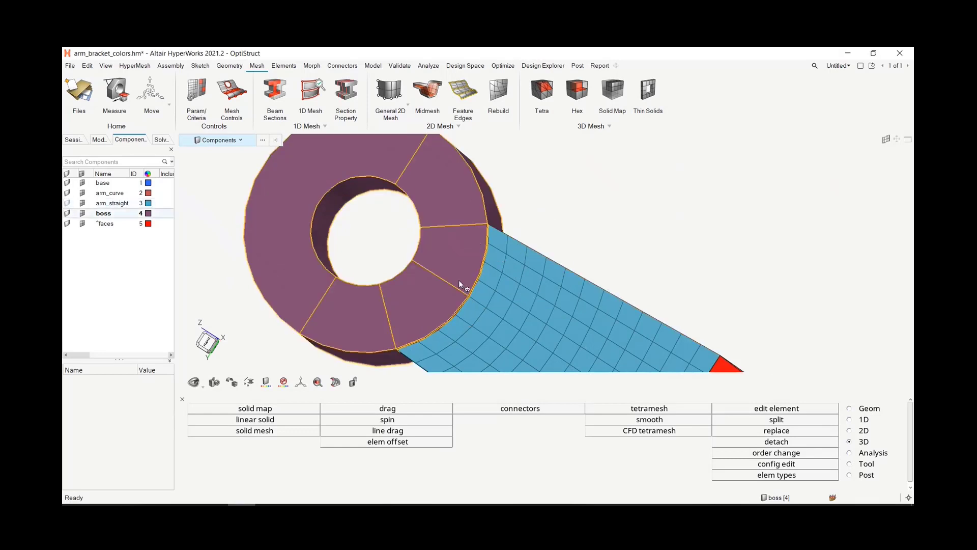
pyautogui.scroll(-4, 590, 236)
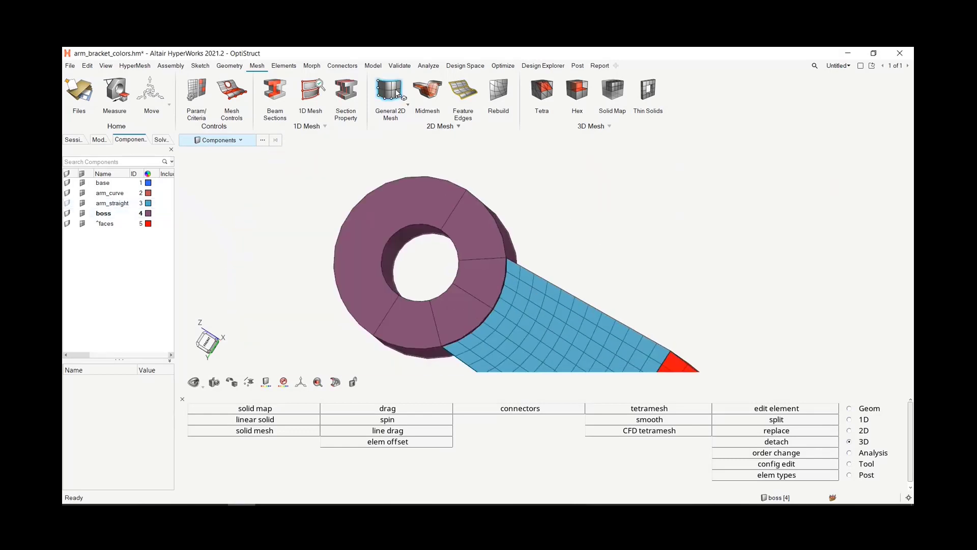
# Mesh the five surfaces of the boss's ring-shaped end face with 2D elements at size 10.
pyautogui.click(397, 92)
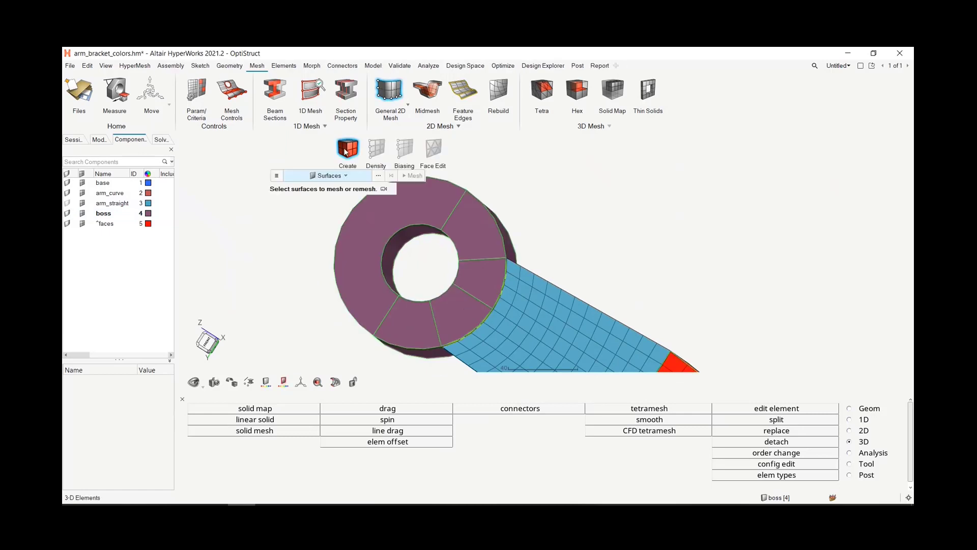
pyautogui.click(364, 248)
pyautogui.click(462, 222)
pyautogui.click(473, 271)
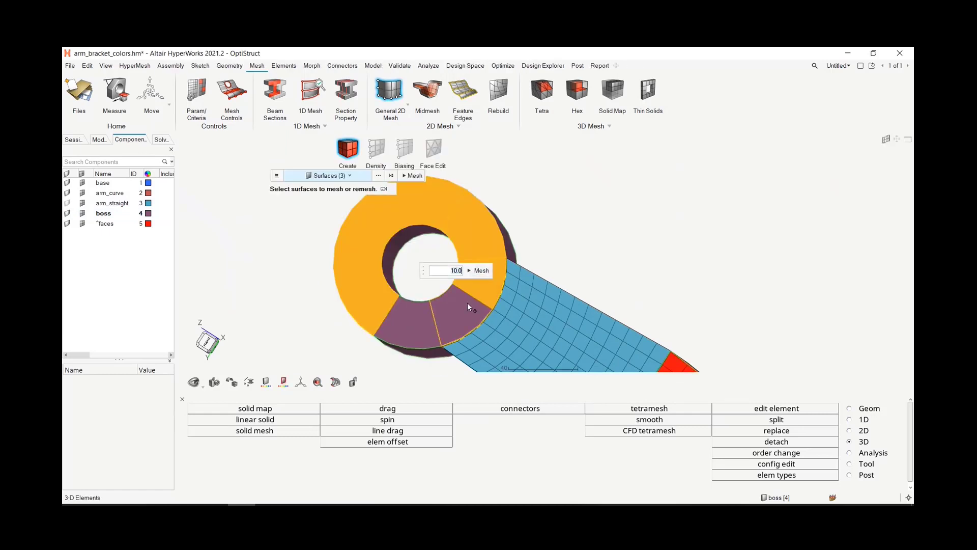
pyautogui.click(435, 321)
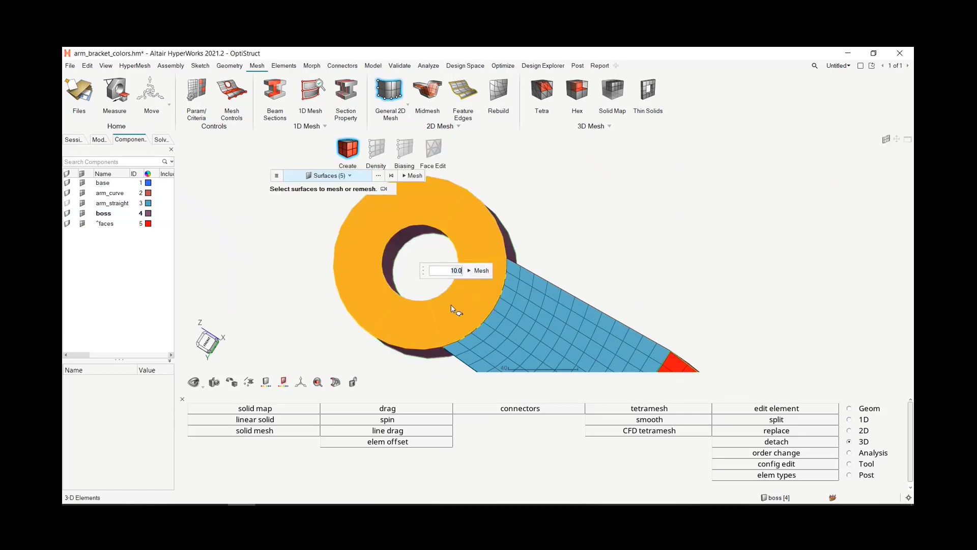
pyautogui.click(475, 270)
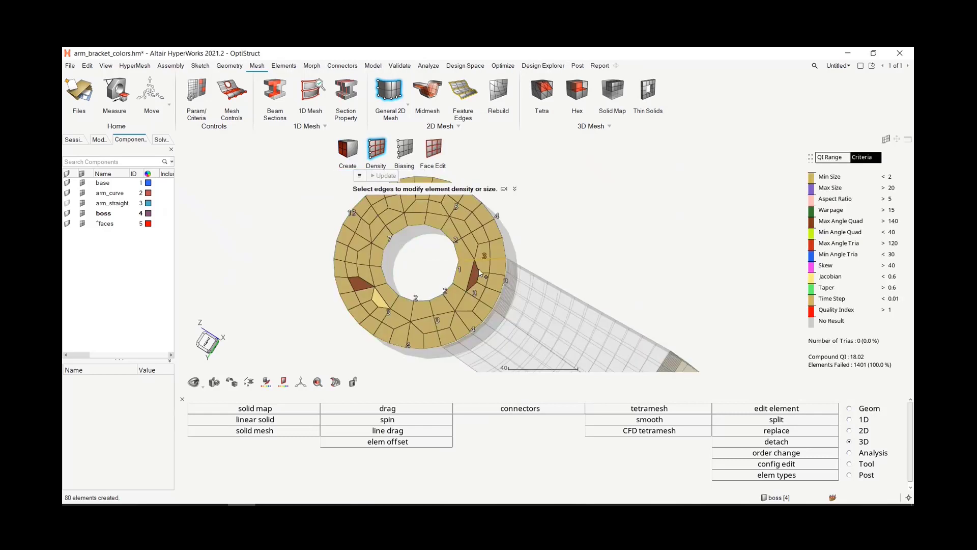
# Set the element density to 4 on the end face's outer edge segment that meets the arm.
pyautogui.keyDown('ctrl'); pyautogui.moveTo(554, 224); pyautogui.dragTo(555, 224); pyautogui.keyUp('ctrl')
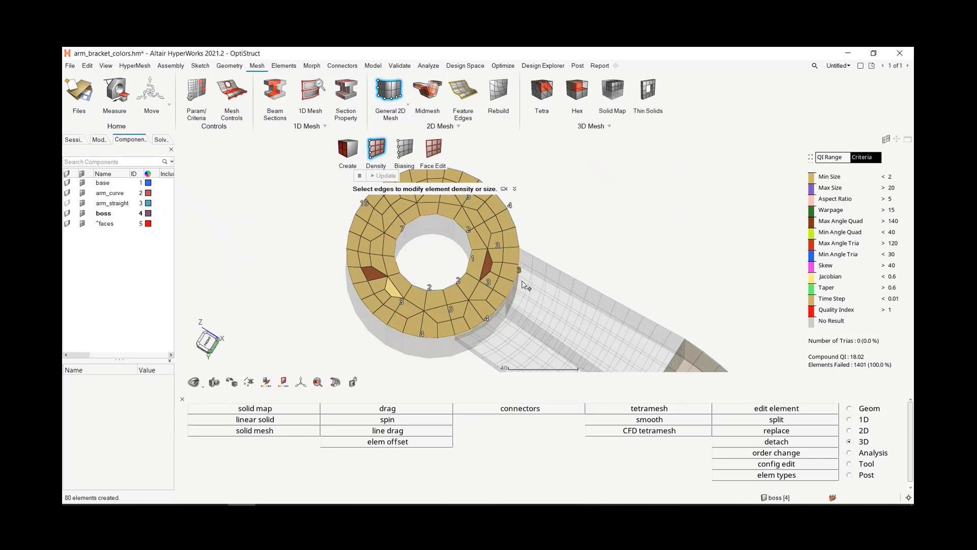
pyautogui.keyDown('ctrl'); pyautogui.moveTo(596, 269); pyautogui.dragTo(595, 271); pyautogui.keyUp('ctrl')
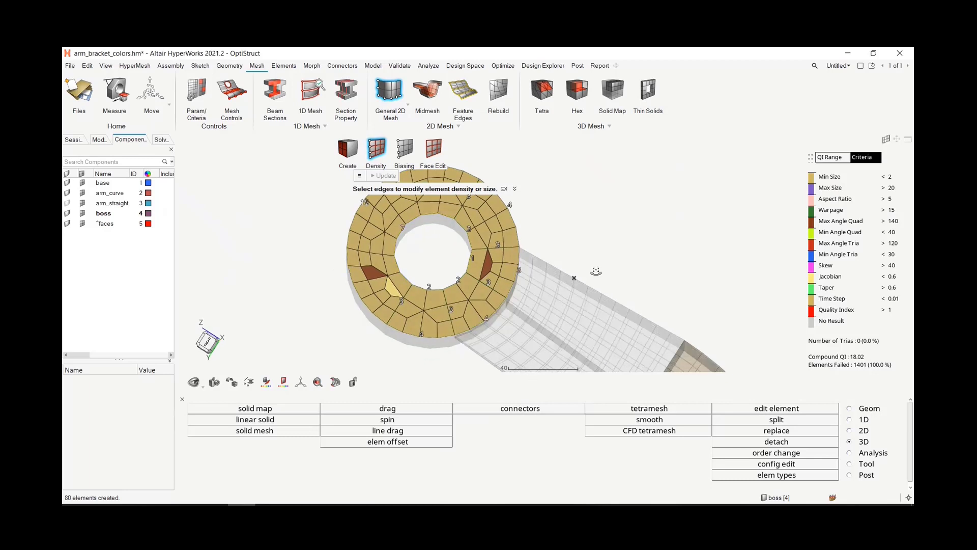
pyautogui.scroll(3, 481, 340)
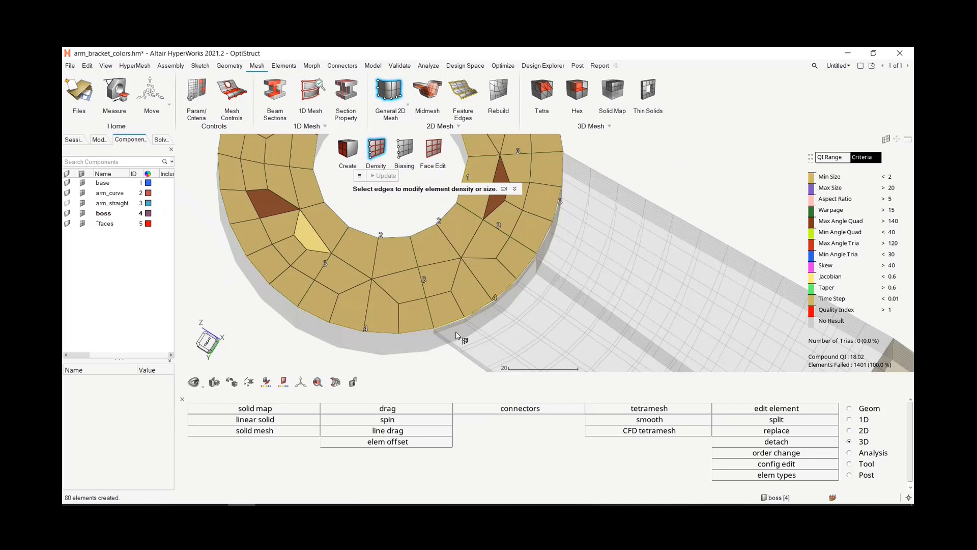
pyautogui.click(560, 204)
pyautogui.click(619, 215)
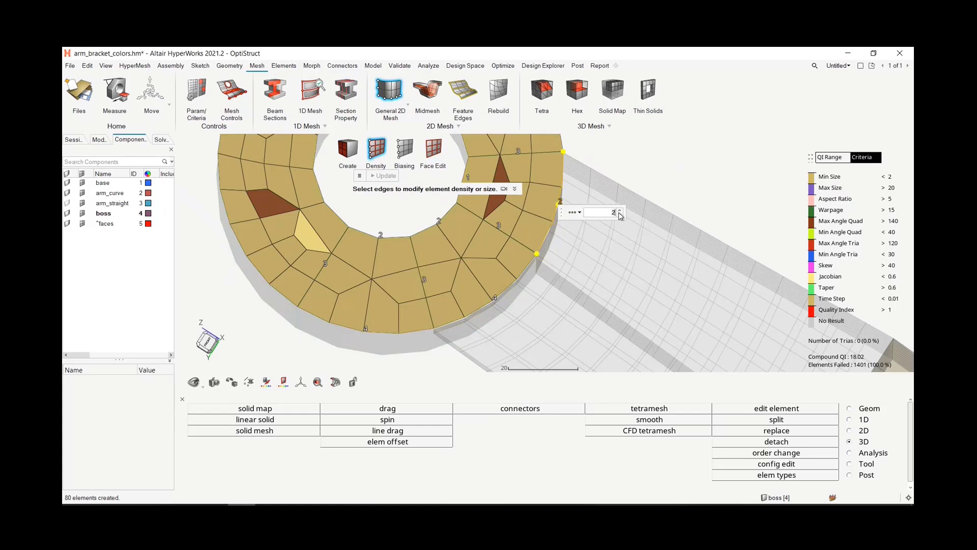
pyautogui.click(620, 211)
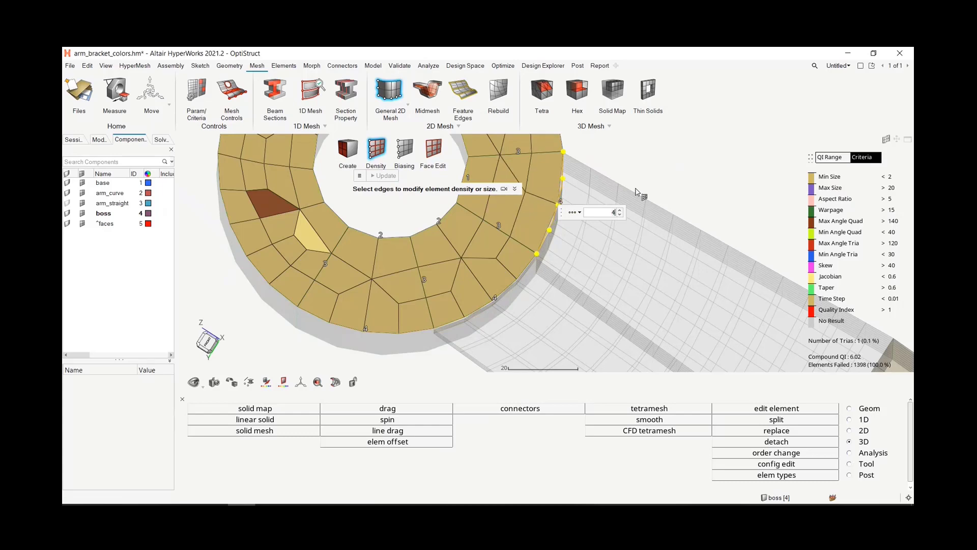
# Set the element density to 4 on the four short arc edges around the end face's hole.
pyautogui.moveTo(647, 175); pyautogui.dragTo(626, 242, button='right')
pyautogui.scroll(-3, 626, 242)
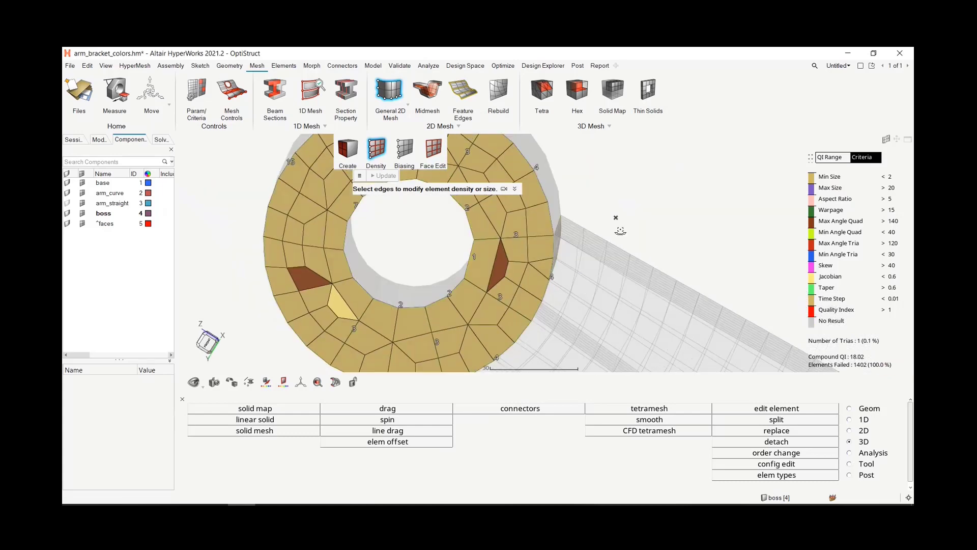
pyautogui.moveTo(620, 223); pyautogui.dragTo(594, 247, button='middle')
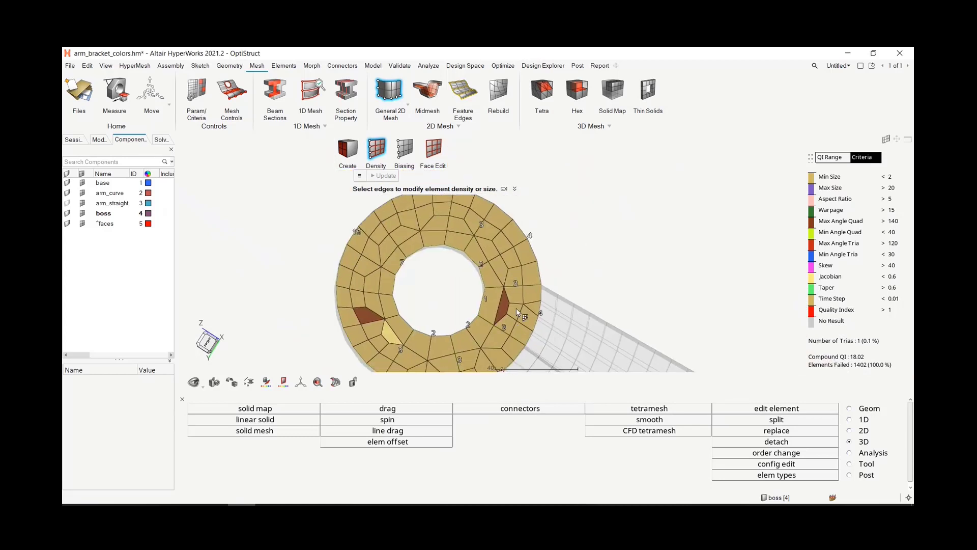
pyautogui.click(482, 264)
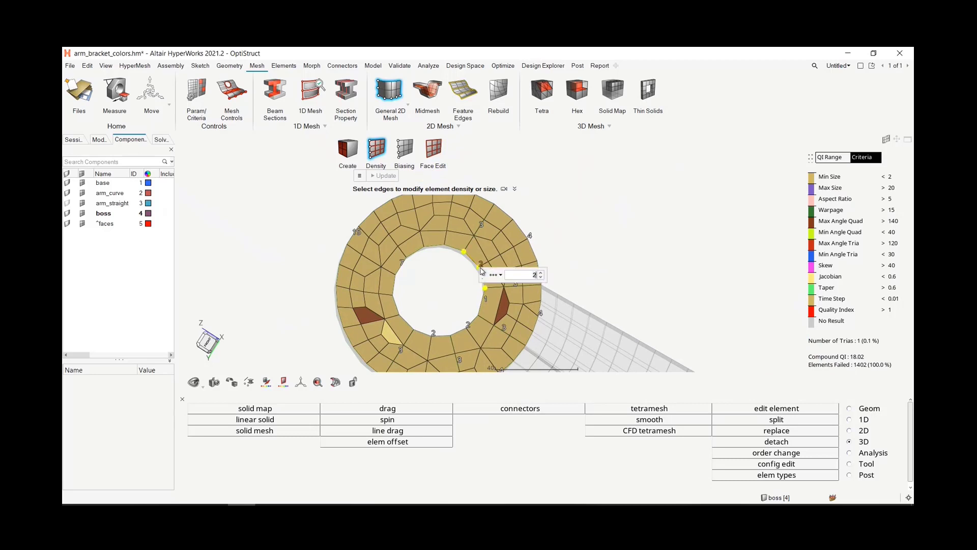
pyautogui.click(433, 335)
pyautogui.write('4')
pyautogui.press('Return')
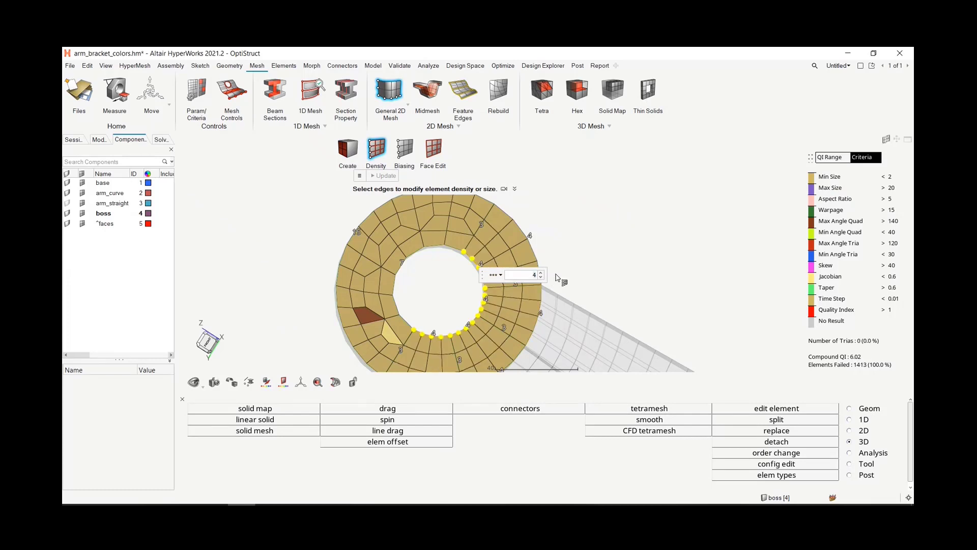
pyautogui.moveTo(614, 236); pyautogui.dragTo(620, 216, button='right')
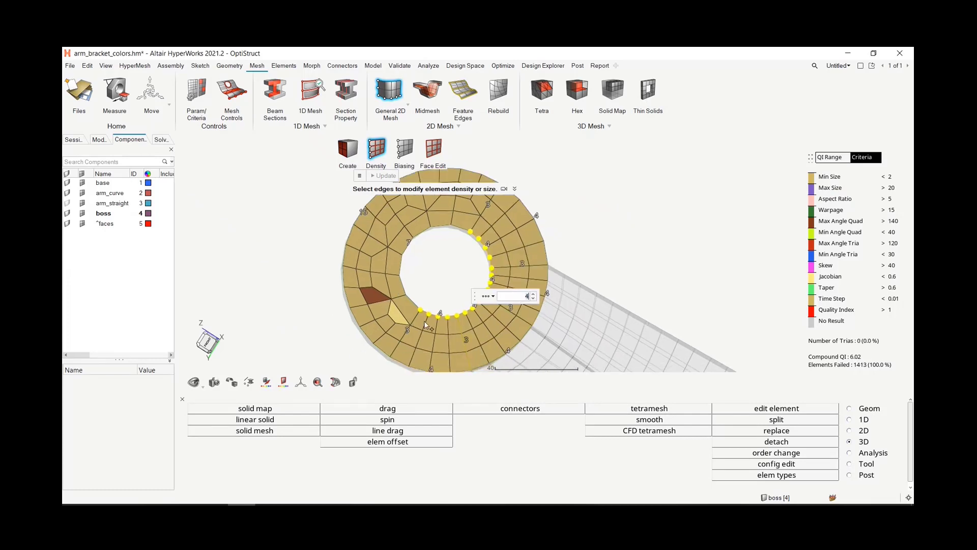
pyautogui.moveTo(622, 252); pyautogui.dragTo(635, 280, button='right')
pyautogui.click(614, 251)
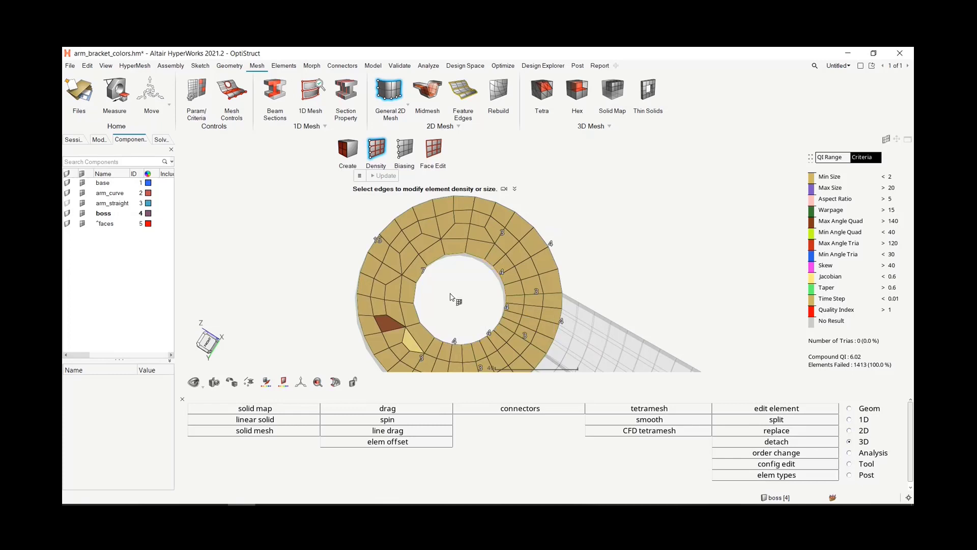
# Set the element density to 16 on the long arc edge of the end face's hole.
pyautogui.scroll(-2, 452, 299)
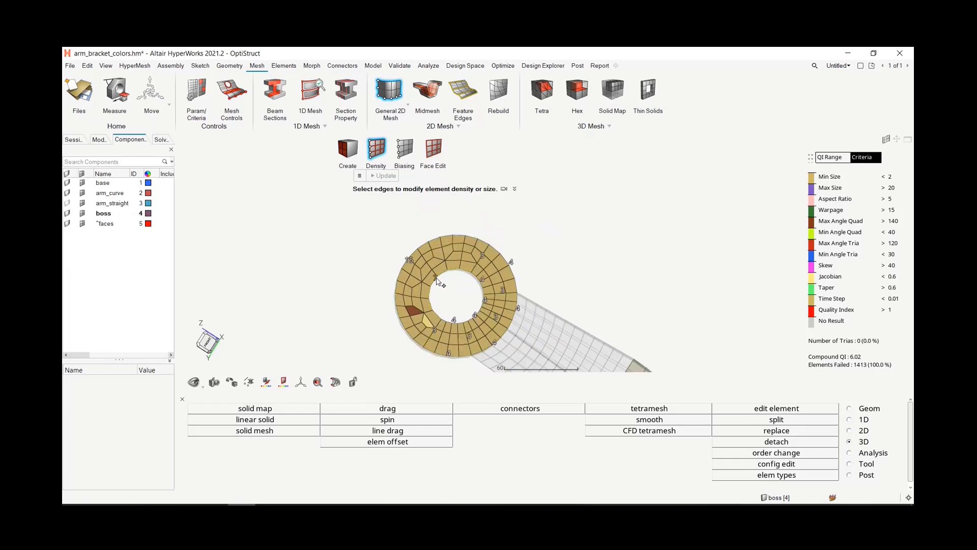
pyautogui.click(431, 316)
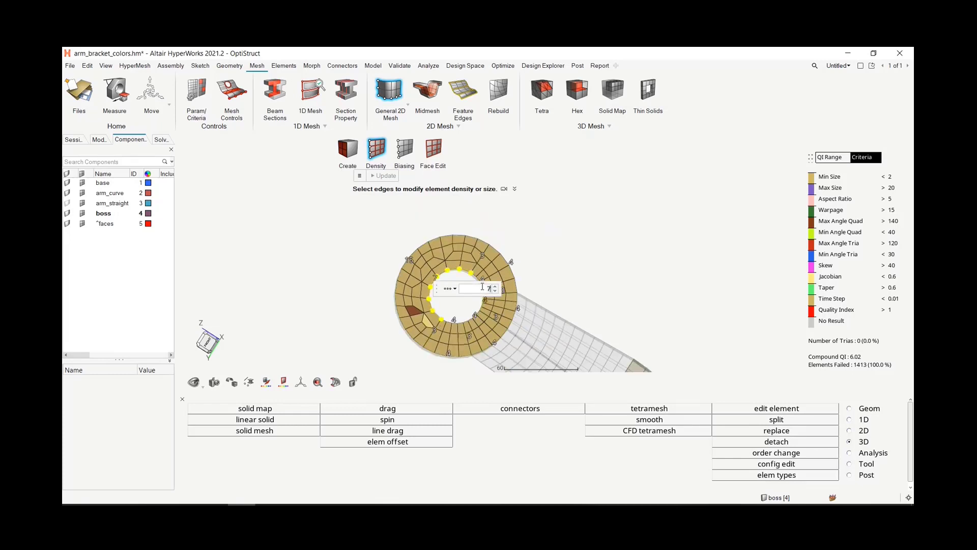
pyautogui.moveTo(491, 289); pyautogui.dragTo(474, 287)
pyautogui.write('16')
pyautogui.press('Return')
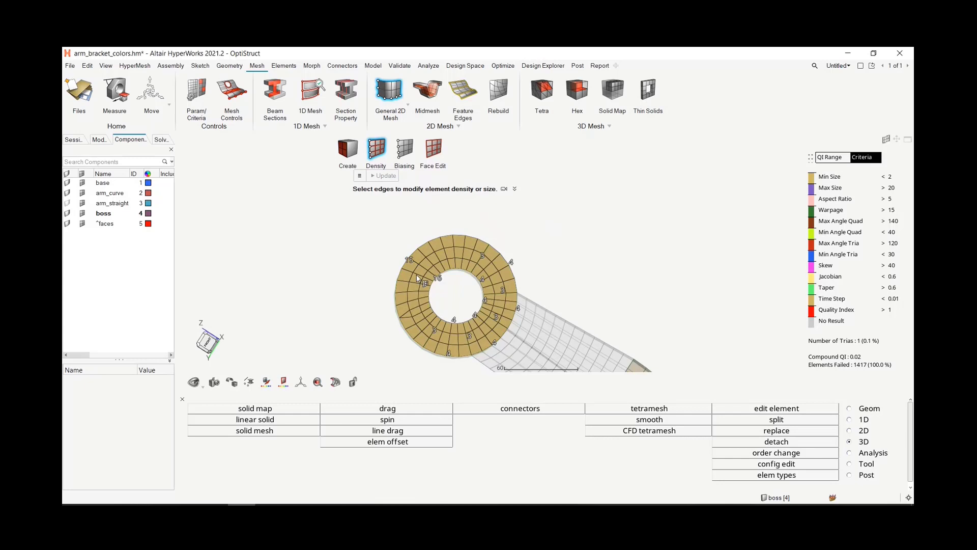
# Set the element density to 16 on the end face's long outer arc edge and exit 2D meshing.
pyautogui.click(410, 258)
pyautogui.write('16')
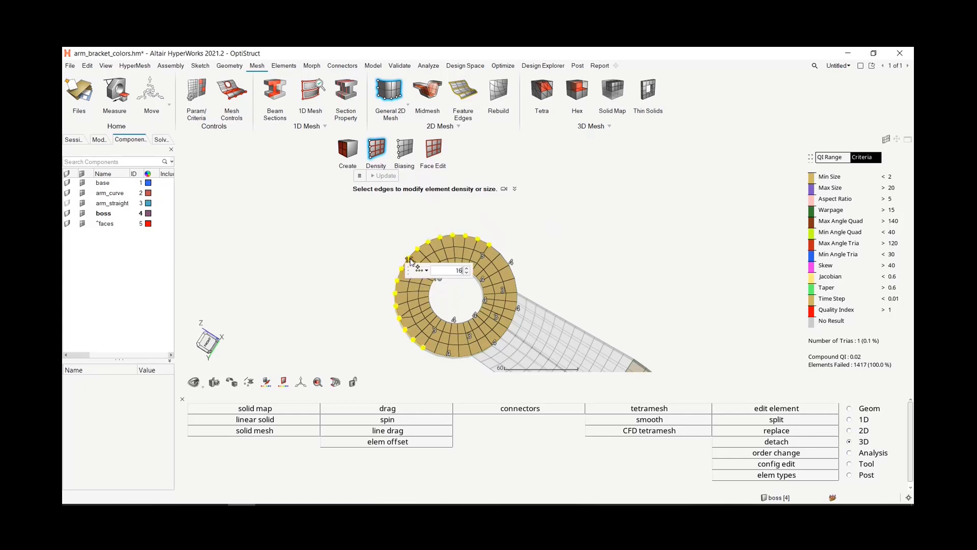
pyautogui.press('Return')
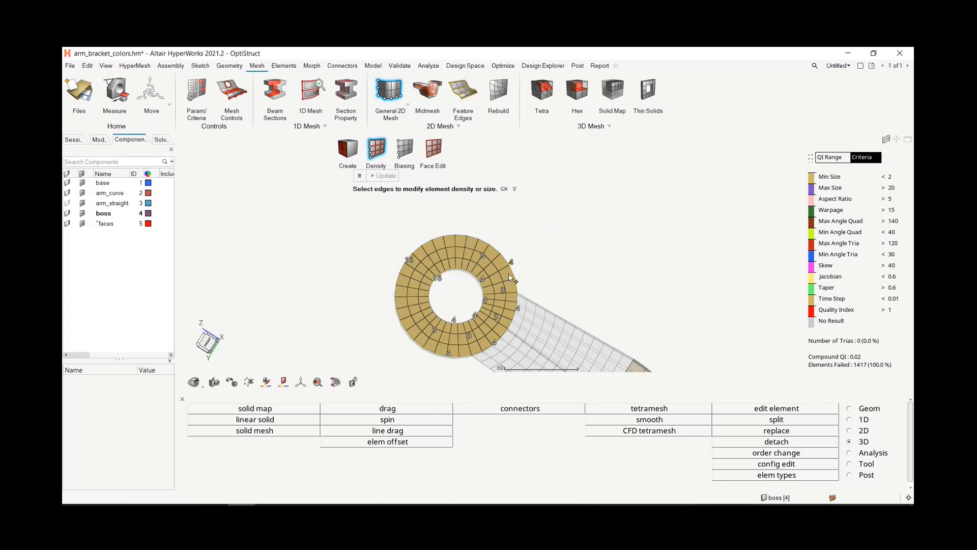
pyautogui.scroll(3, 510, 265)
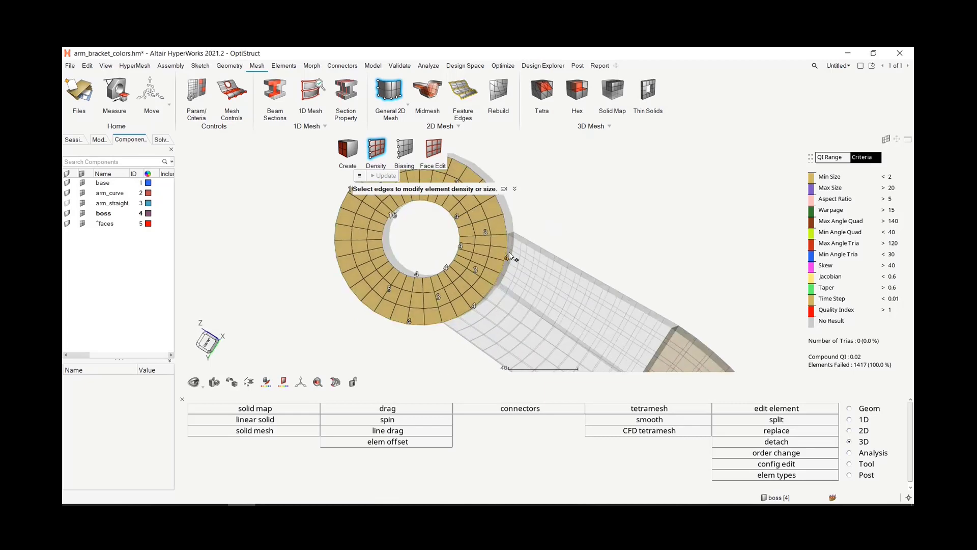
pyautogui.rightClick(597, 220)
pyautogui.click(593, 216)
pyautogui.press('Escape')
# Start a general Solid Map and choose all 2D elements of the boss's meshed end face, by face, as elements to drag.
pyautogui.moveTo(570, 174)
pyautogui.mouseDown(button='middle')
pyautogui.moveTo(543, 215)
pyautogui.moveTo(617, 188)
pyautogui.moveTo(595, 151)
pyautogui.mouseUp(button='middle')
pyautogui.moveTo(345, 231)
pyautogui.mouseDown(button='middle')
pyautogui.moveTo(338, 251)
pyautogui.moveTo(346, 242)
pyautogui.mouseUp(button='middle')
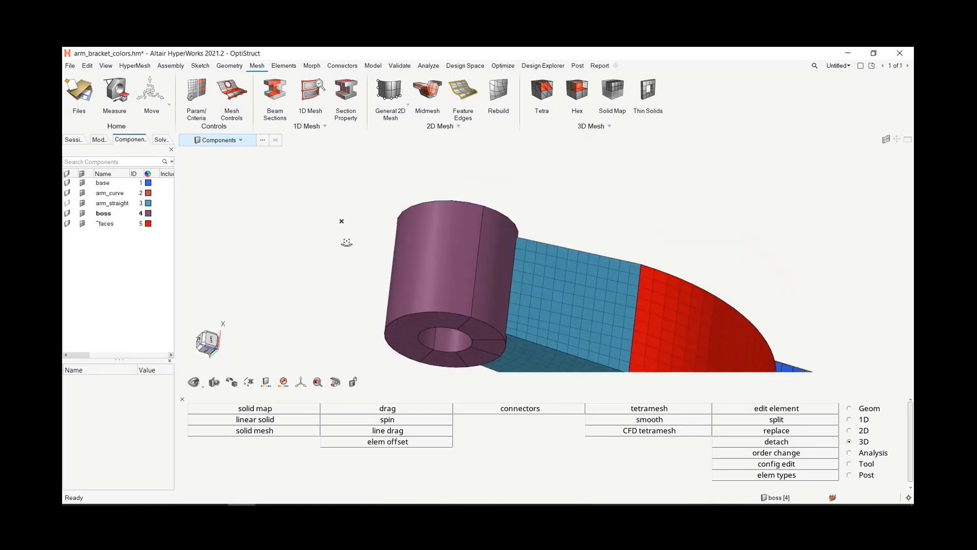
pyautogui.click(276, 408)
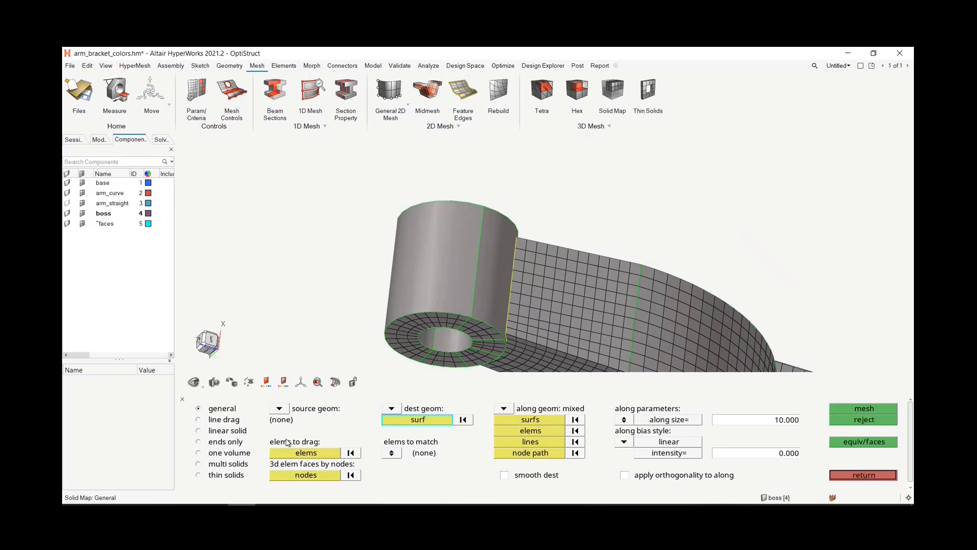
pyautogui.click(280, 409)
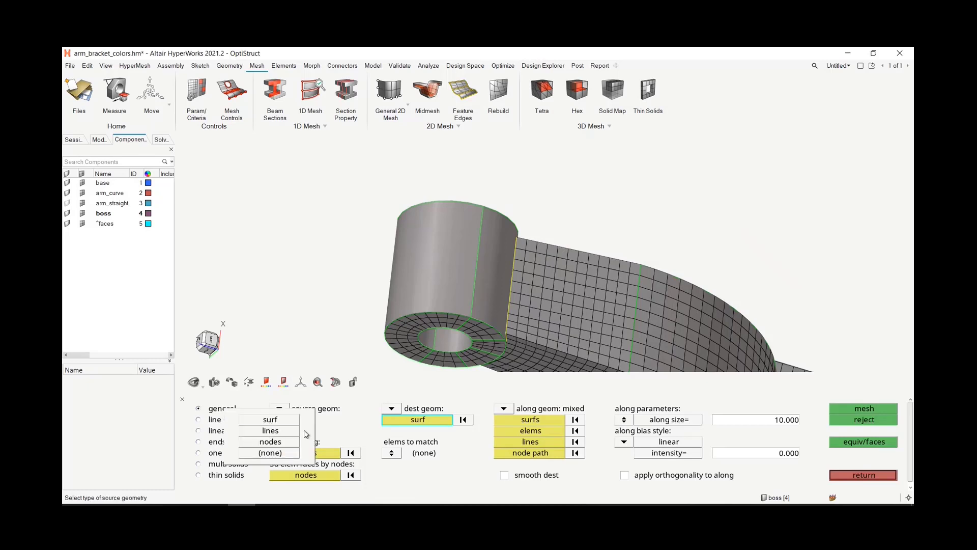
pyautogui.click(312, 453)
pyautogui.click(402, 333)
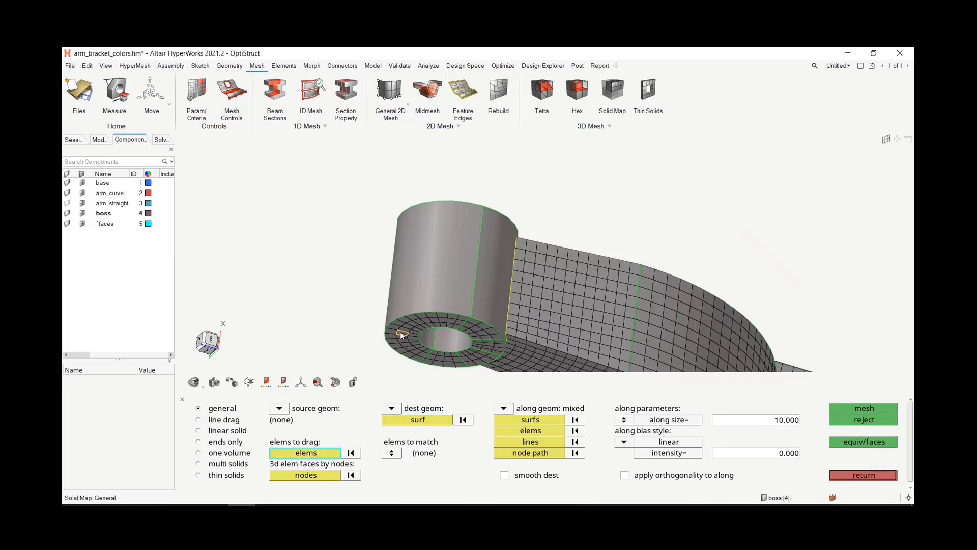
pyautogui.middleClick(402, 335)
pyautogui.click(322, 458)
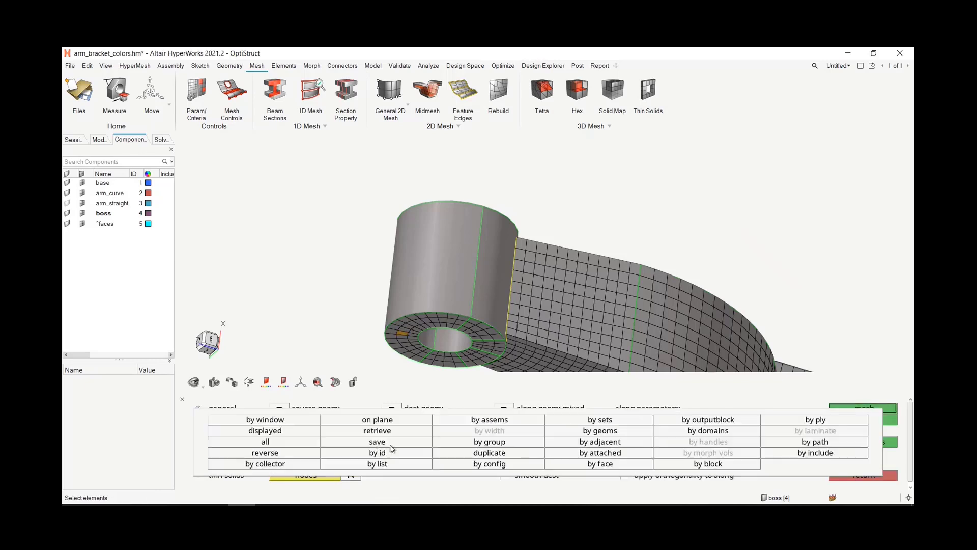
pyautogui.click(570, 464)
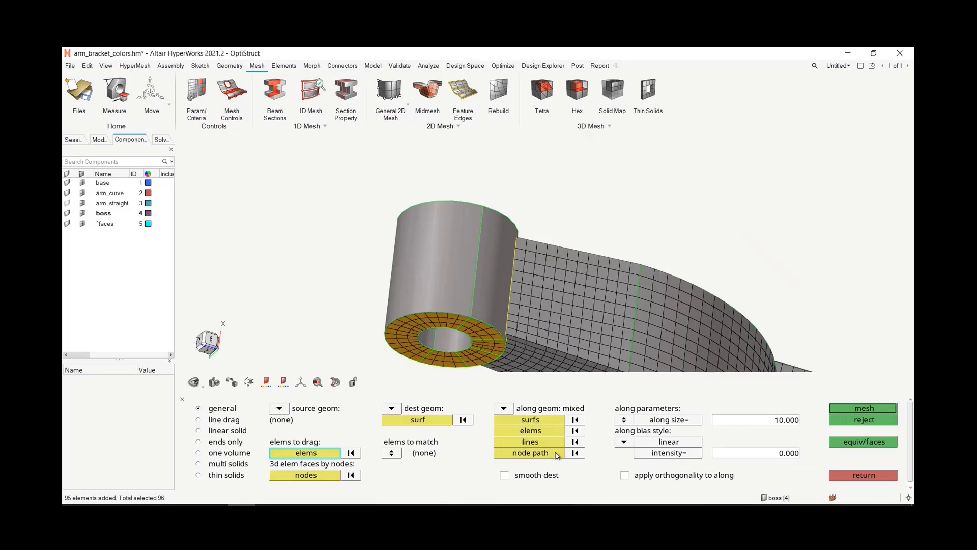
# Choose the surfaces of the boss's opposite, unmeshed end face as destination geometry for the solid map.
pyautogui.click(437, 425)
pyautogui.keyDown('ctrl'); pyautogui.moveTo(497, 156); pyautogui.dragTo(493, 161); pyautogui.keyUp('ctrl')
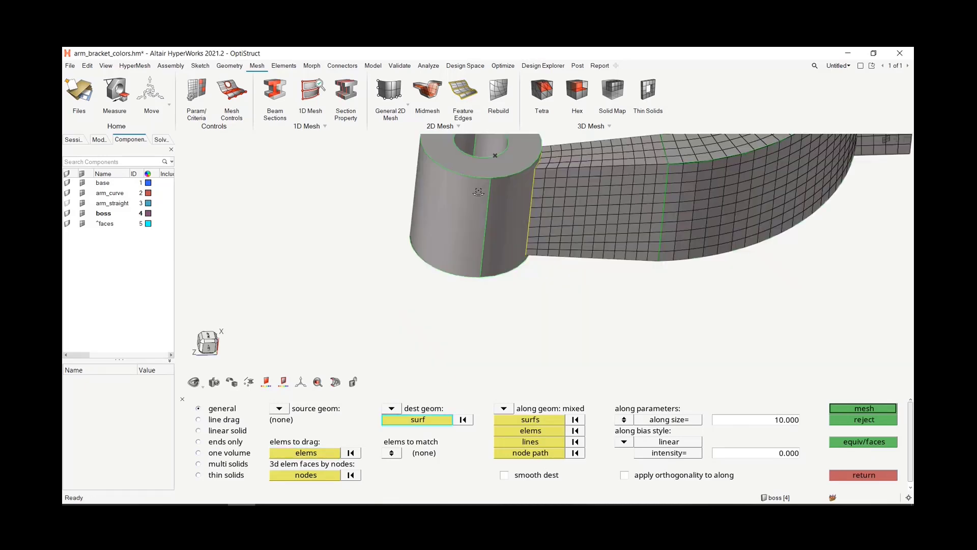
pyautogui.click(494, 166)
pyautogui.keyDown('ctrl'); pyautogui.moveTo(499, 256); pyautogui.dragTo(555, 357); pyautogui.keyUp('ctrl')
# Pick the straight lengthwise edges on the boss's cylindrical side as the along-geometry lines.
pyautogui.click(530, 437)
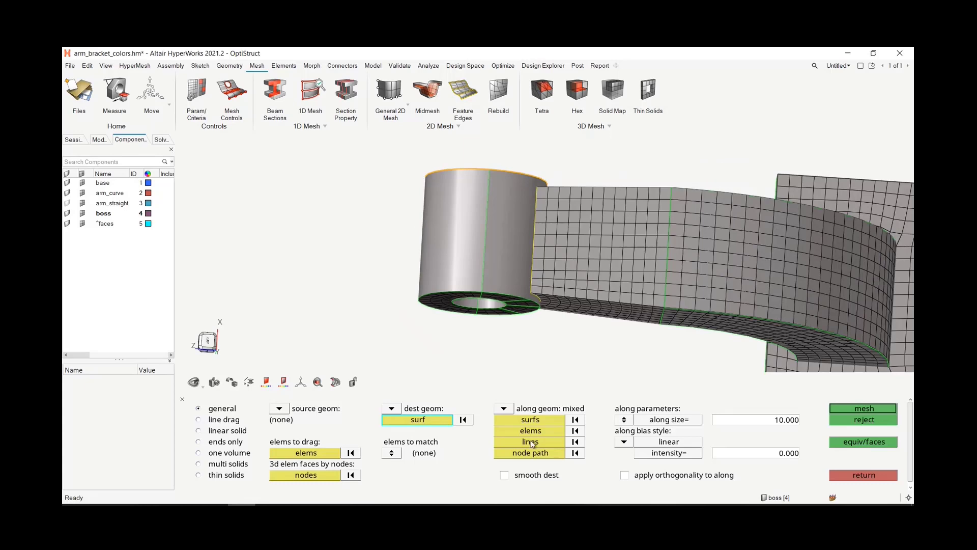
pyautogui.scroll(2, 491, 270)
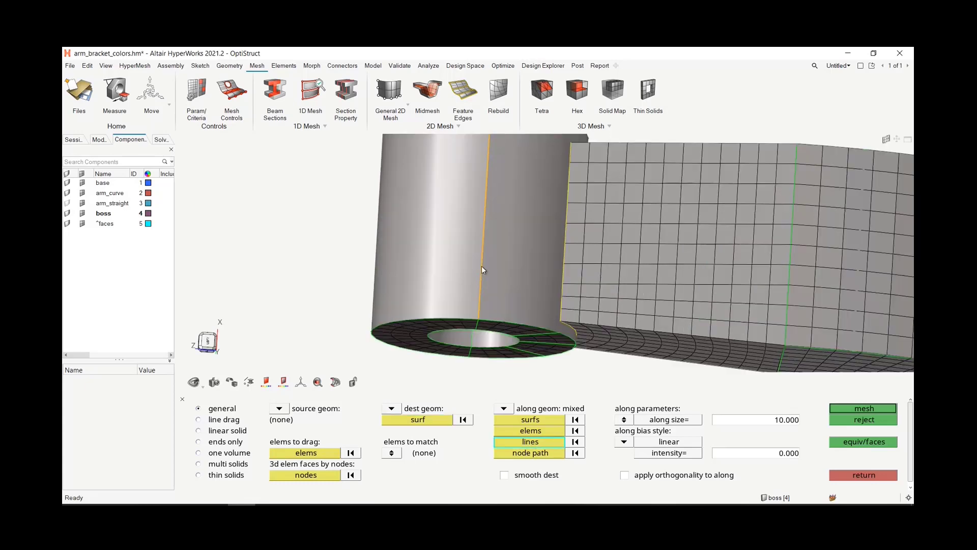
pyautogui.scroll(-2, 481, 266)
pyautogui.scroll(2, 521, 282)
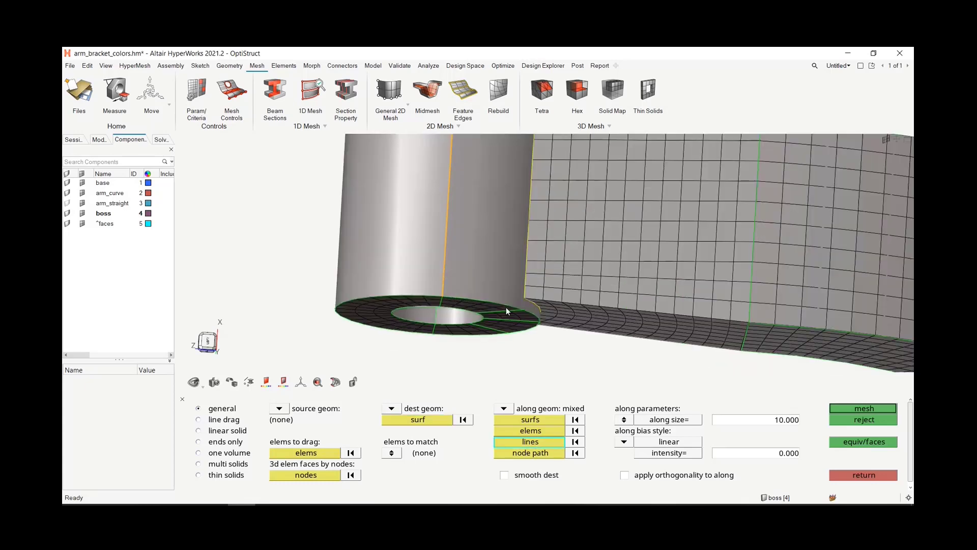
pyautogui.scroll(-1, 533, 239)
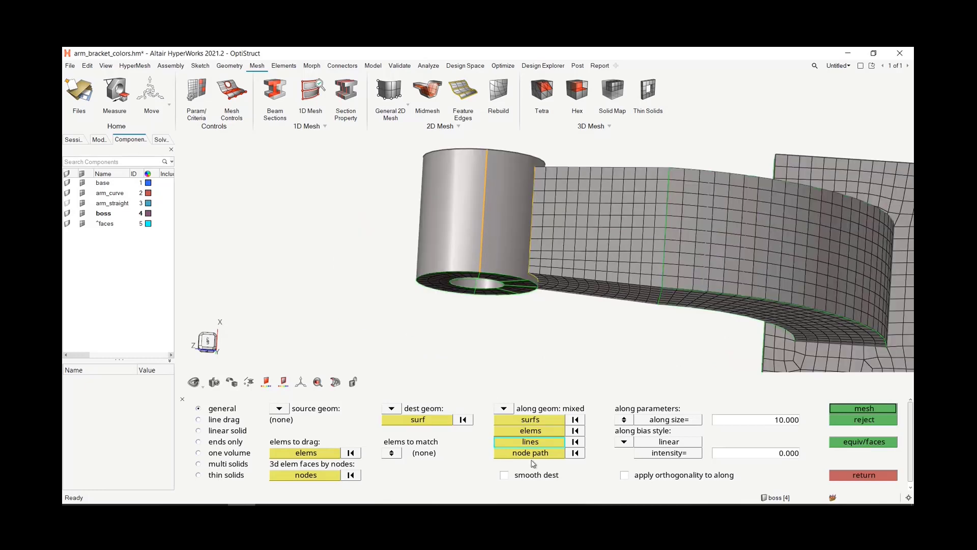
# Start the along node path at the boss's meshed end face and trace it along the arm's junction edge to the arm's far corner node.
pyautogui.middleClick(528, 243)
pyautogui.scroll(1, 520, 219)
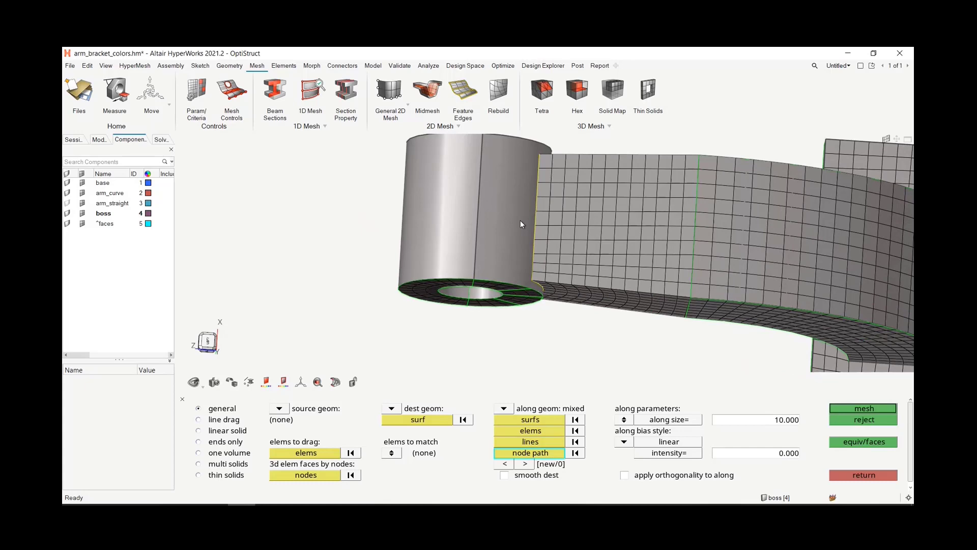
pyautogui.scroll(5, 520, 220)
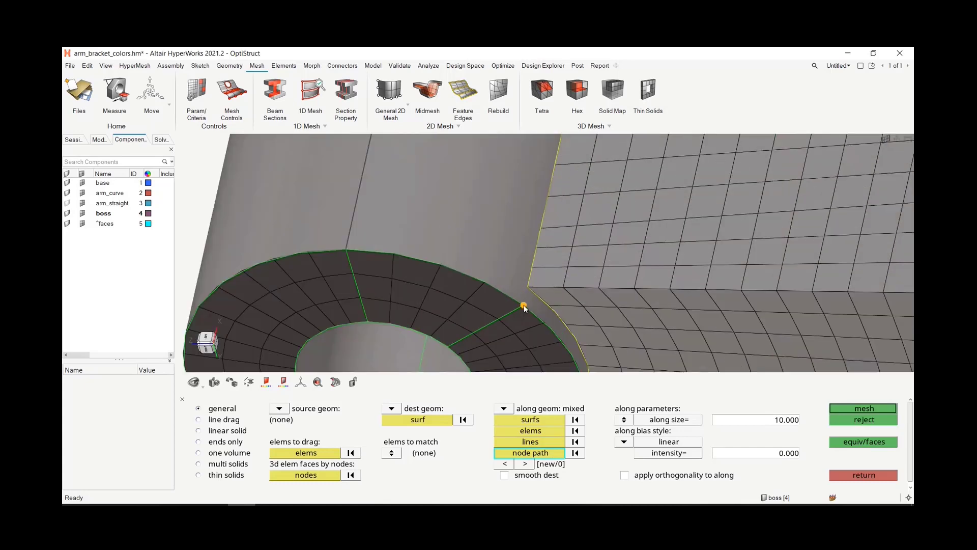
pyautogui.click(523, 305)
pyautogui.scroll(-5, 527, 278)
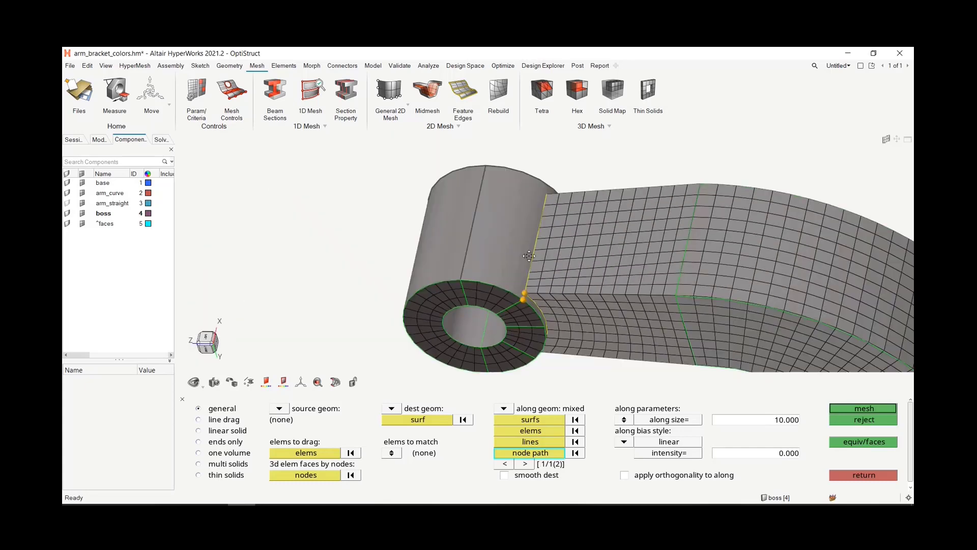
pyautogui.moveTo(529, 255); pyautogui.dragTo(526, 270, button='right')
pyautogui.scroll(4, 538, 204)
pyautogui.click(539, 215)
pyautogui.scroll(-5, 541, 216)
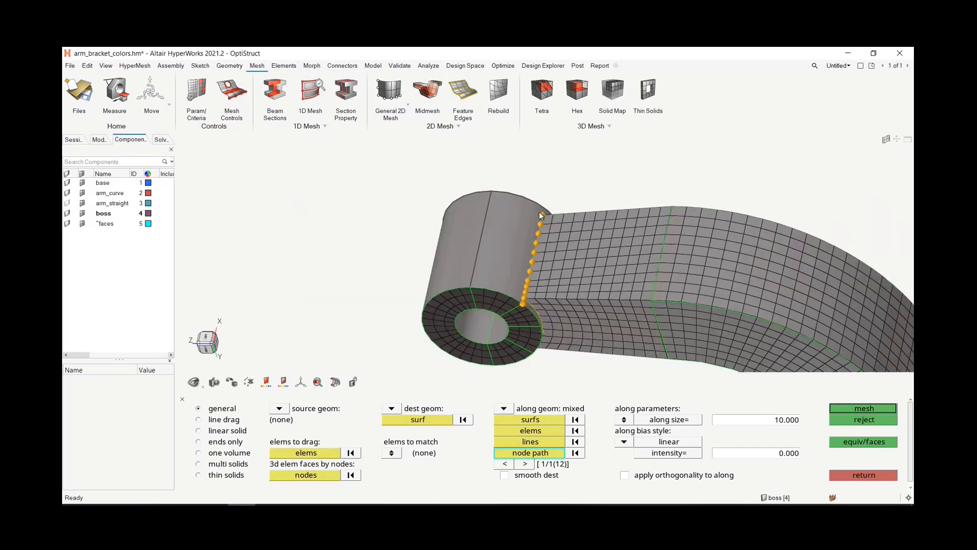
# Extend the node path from the arm's corner node to the outer edge of the boss's unmeshed end face.
pyautogui.moveTo(486, 181); pyautogui.dragTo(473, 208, button='middle')
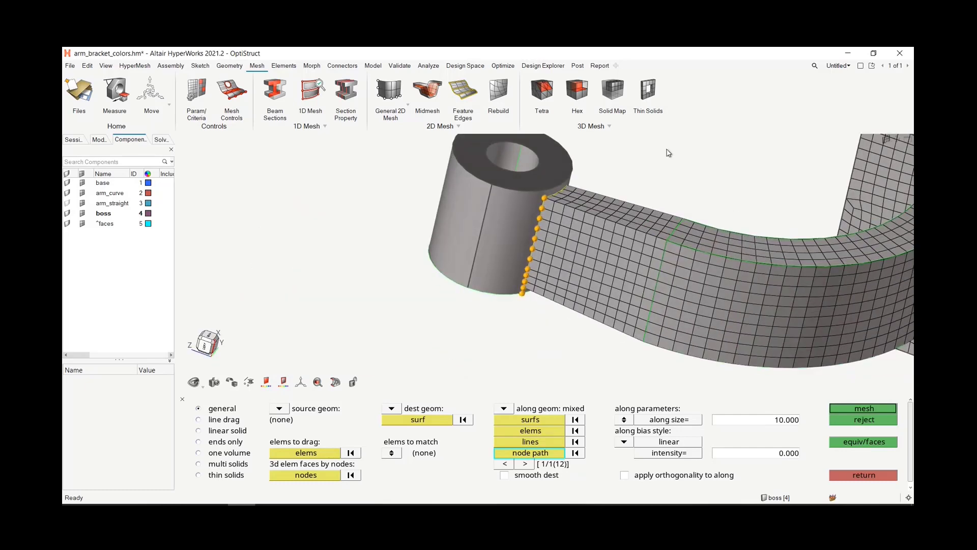
pyautogui.moveTo(670, 153); pyautogui.dragTo(642, 148, button='middle')
pyautogui.scroll(4, 529, 199)
pyautogui.scroll(4, 529, 199)
pyautogui.moveTo(760, 145); pyautogui.dragTo(675, 214, button='right')
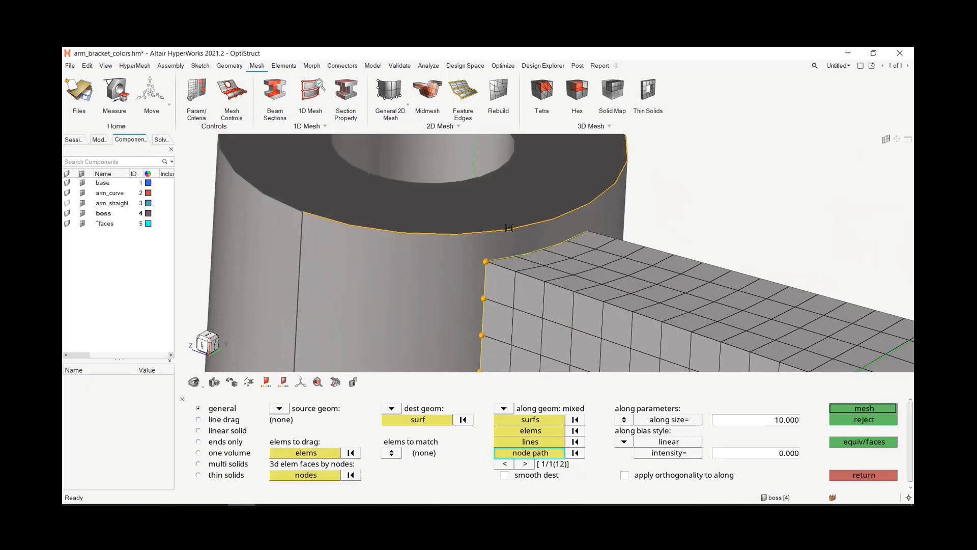
pyautogui.scroll(2, 489, 230)
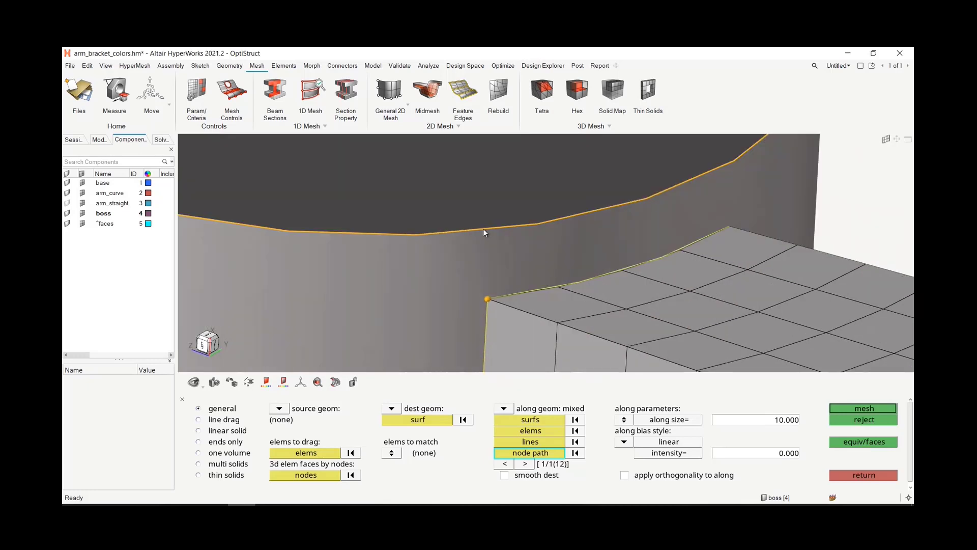
pyautogui.click(486, 230)
pyautogui.scroll(-10, 492, 244)
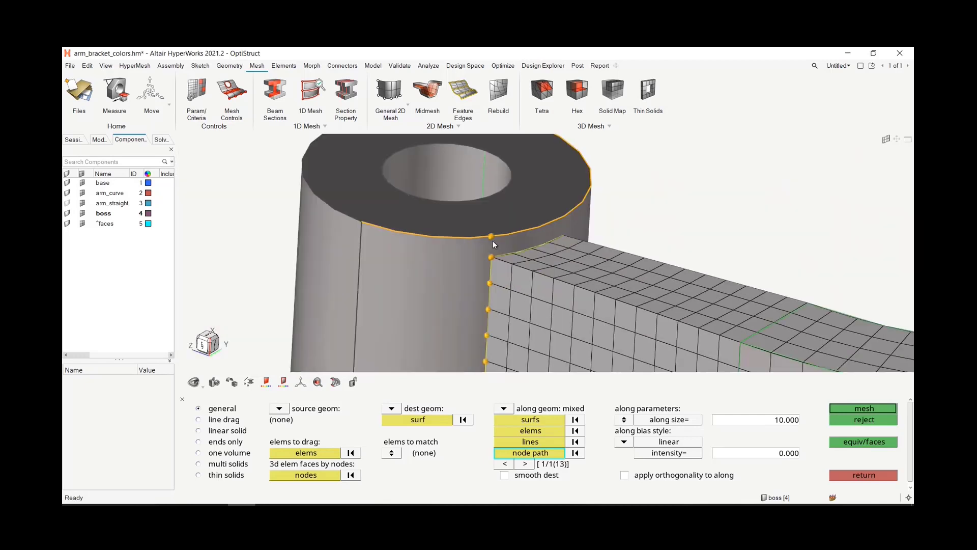
# Generate the solid map mesh of the boss and exit Solid Map.
pyautogui.moveTo(636, 211); pyautogui.dragTo(620, 191, button='right')
pyautogui.keyDown('ctrl'); pyautogui.moveTo(670, 176); pyautogui.dragTo(666, 174); pyautogui.keyUp('ctrl')
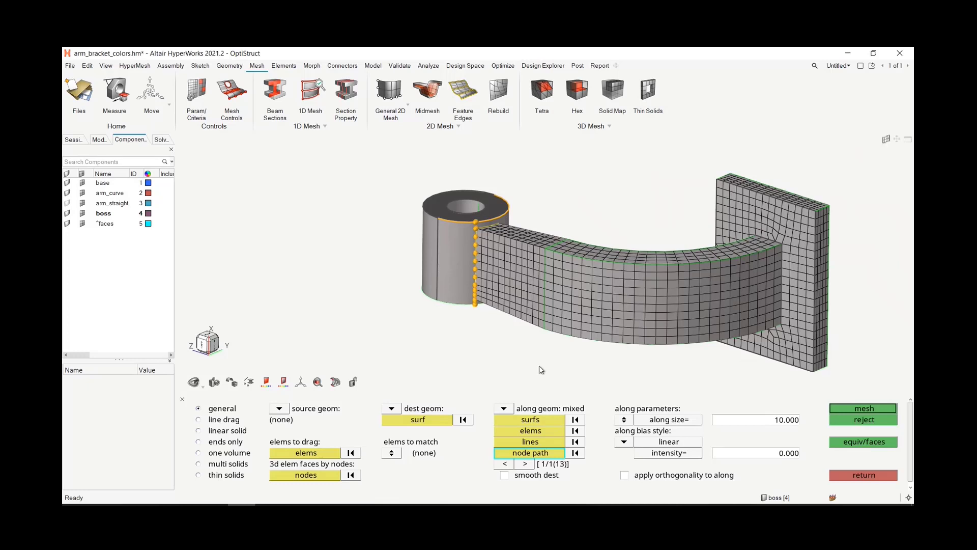
pyautogui.click(868, 411)
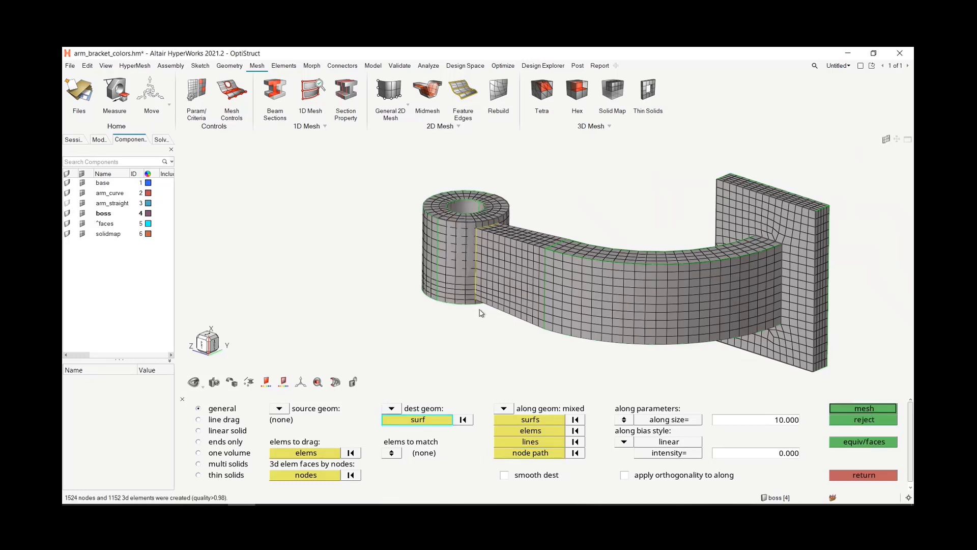
pyautogui.scroll(3, 481, 311)
pyautogui.moveTo(415, 332); pyautogui.dragTo(404, 366, button='right')
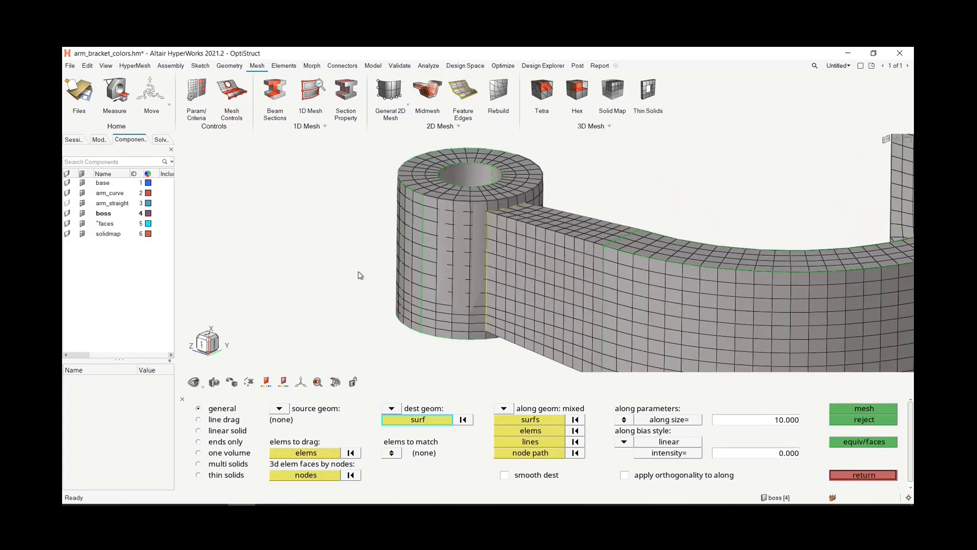
pyautogui.click(864, 475)
pyautogui.scroll(-5, 282, 278)
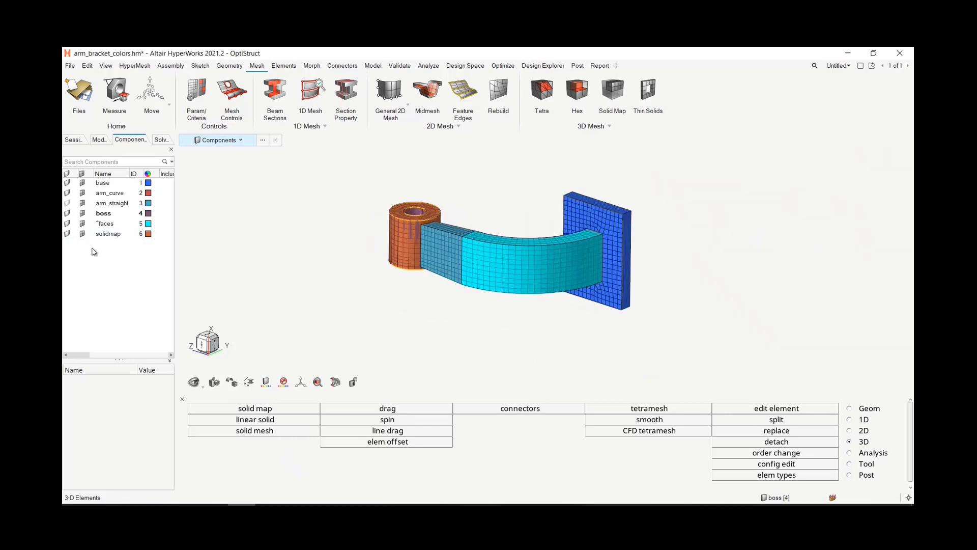
# Start organizing elements and set the boss component as the destination.
pyautogui.click(109, 233)
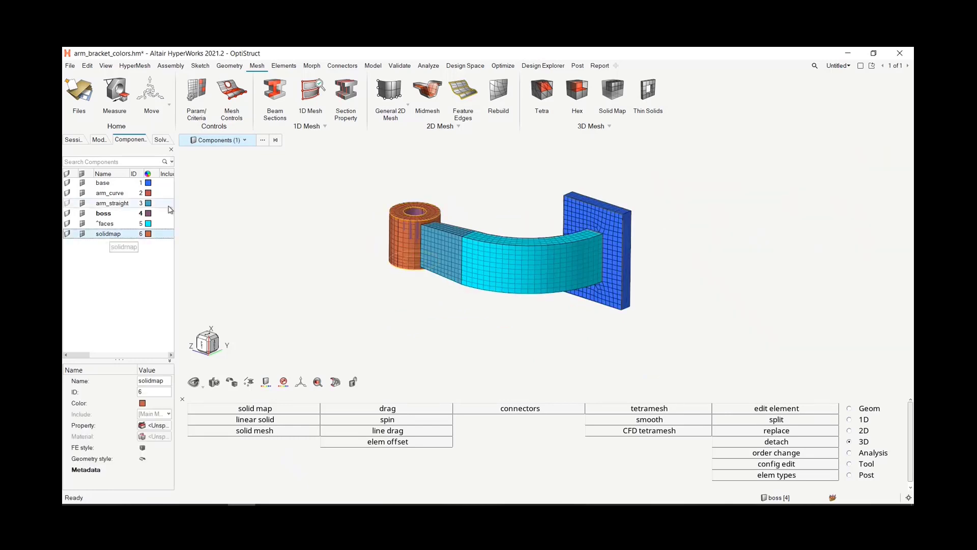
pyautogui.click(172, 66)
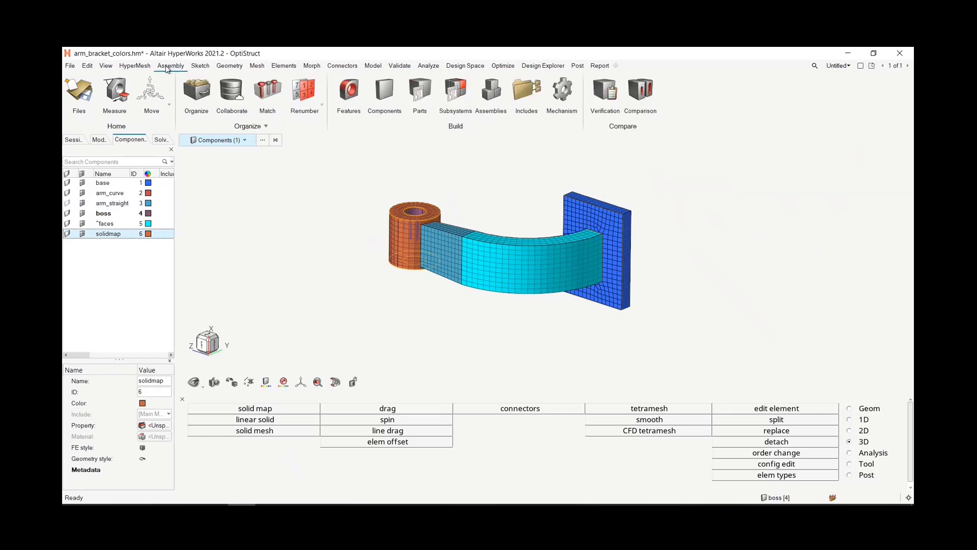
pyautogui.click(195, 93)
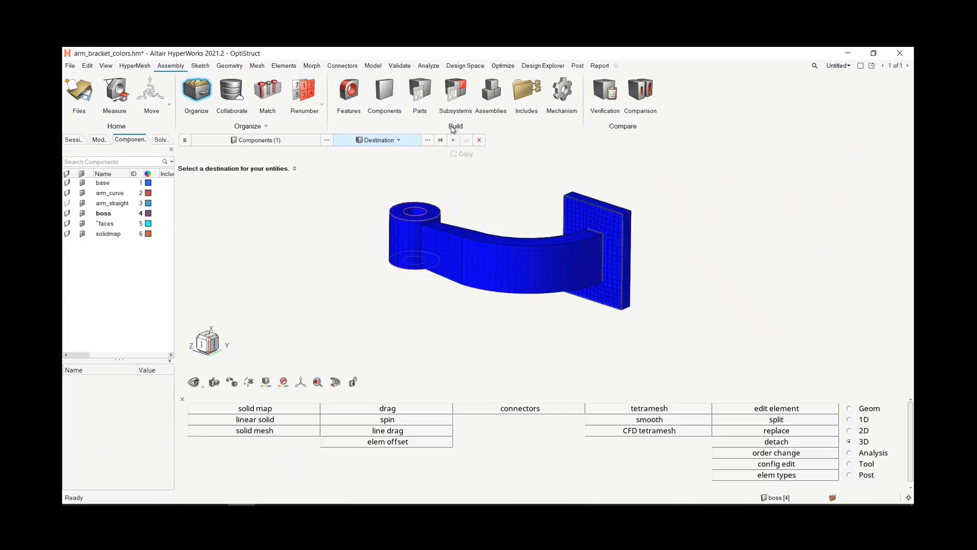
pyautogui.click(380, 139)
pyautogui.click(362, 187)
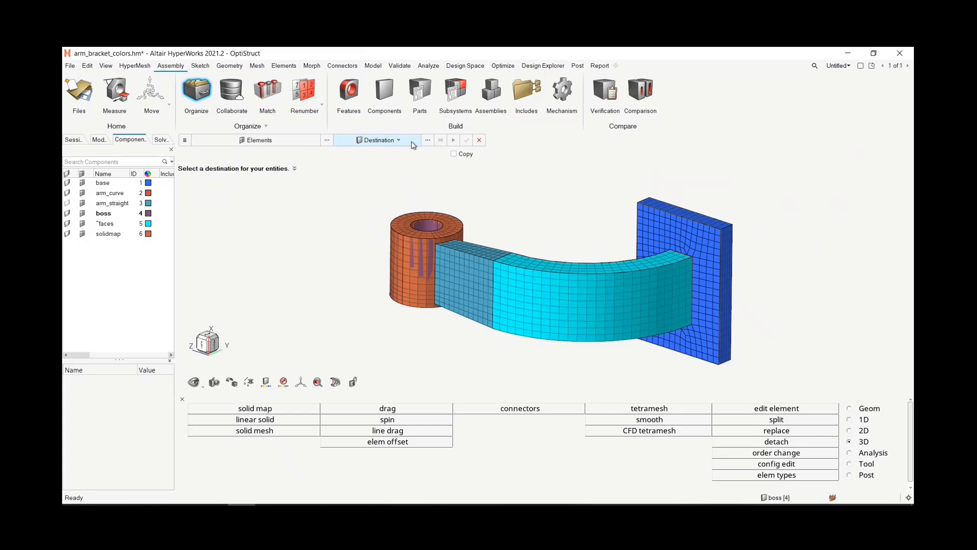
pyautogui.click(428, 140)
pyautogui.click(236, 220)
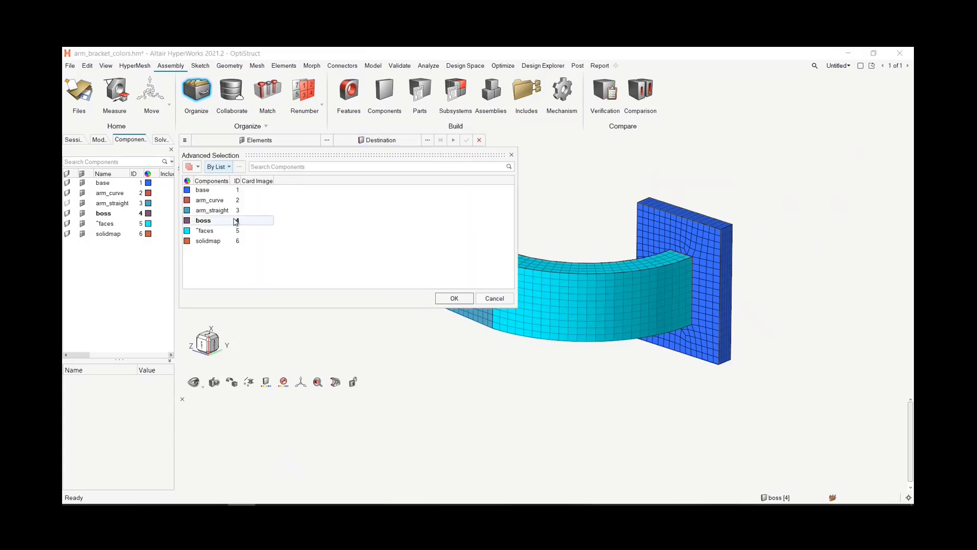
pyautogui.click(443, 298)
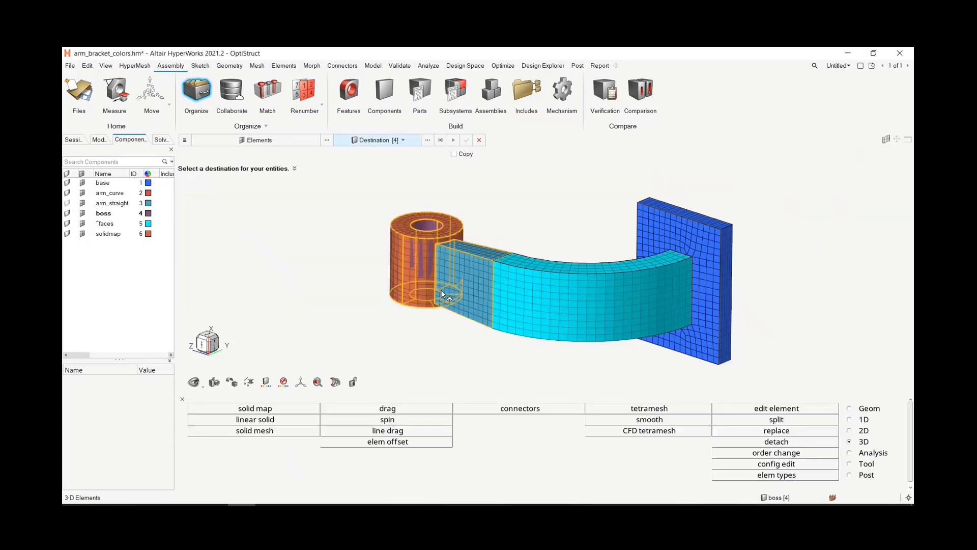
# Select all elements of the solidmap component and move them into boss.
pyautogui.click(327, 140)
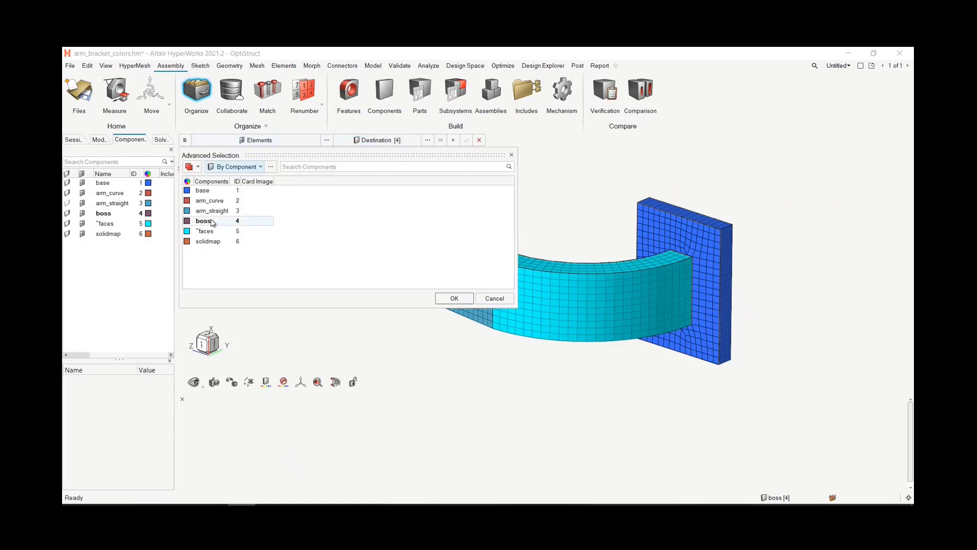
pyautogui.click(219, 241)
pyautogui.click(451, 299)
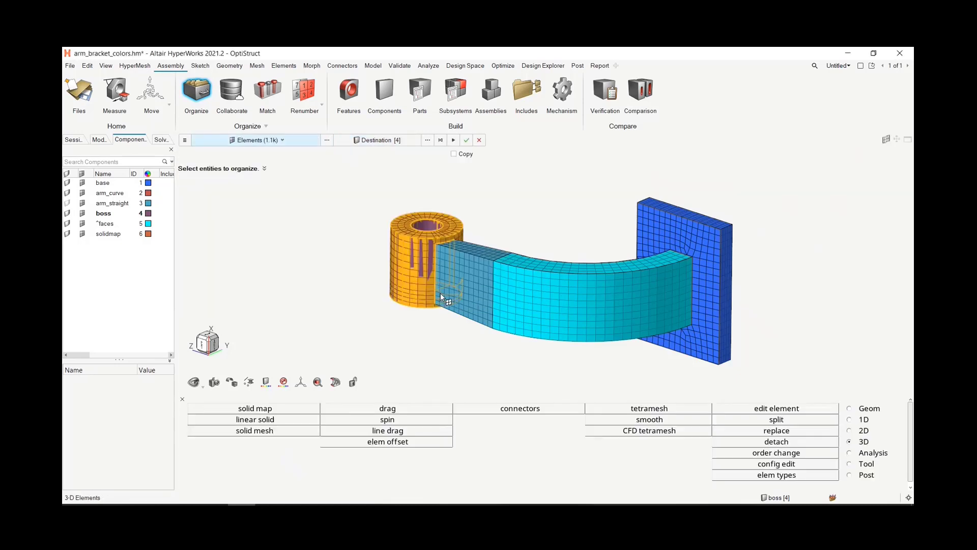
pyautogui.click(467, 141)
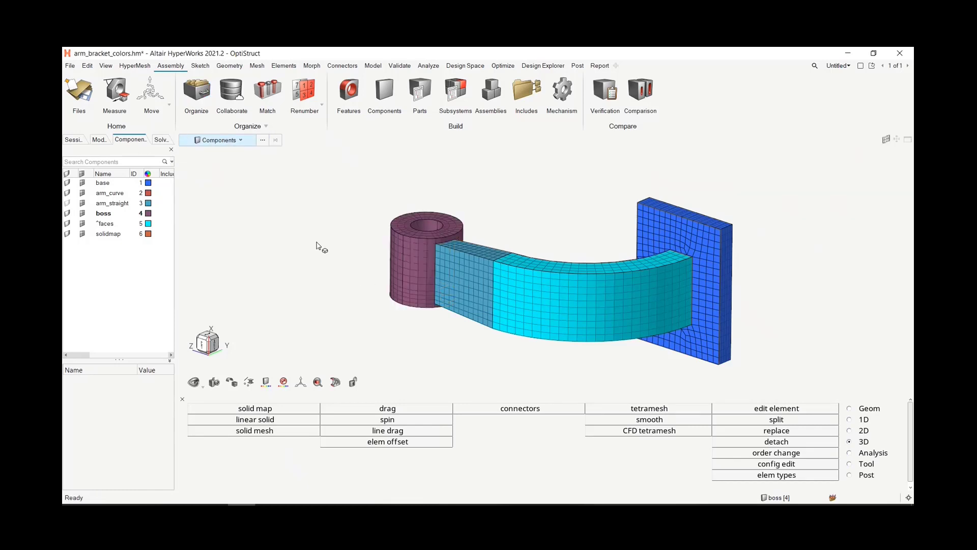
pyautogui.scroll(-3, 308, 294)
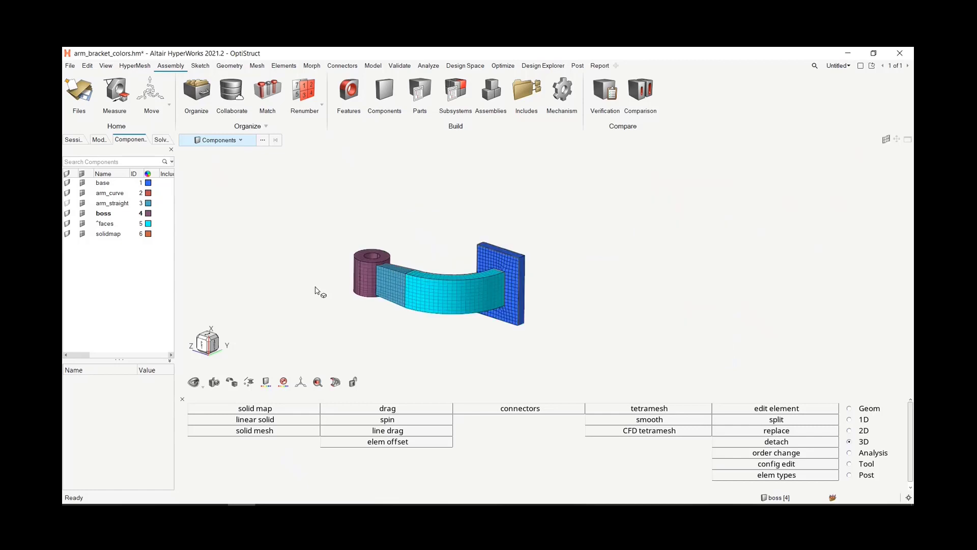
pyautogui.scroll(-2, 596, 191)
pyautogui.scroll(5, 550, 247)
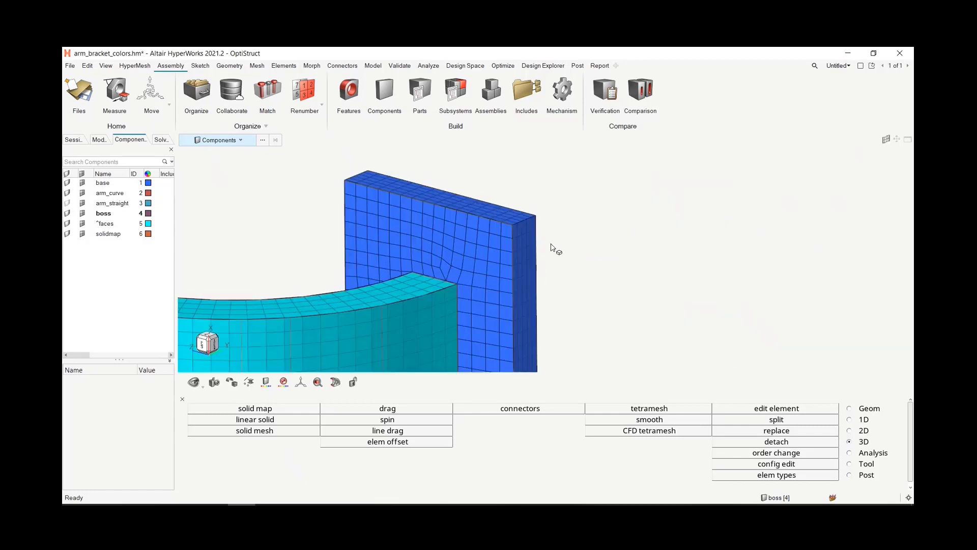
pyautogui.scroll(-3, 712, 218)
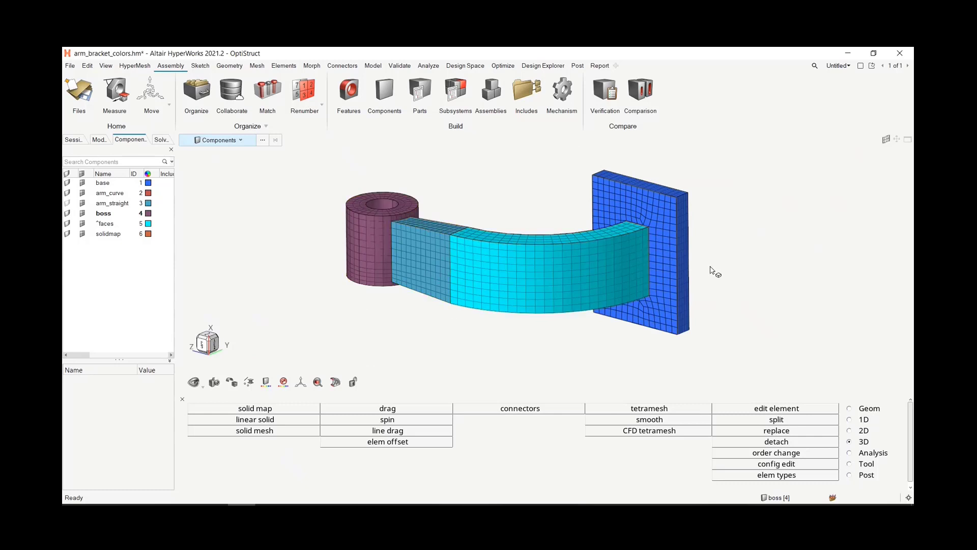
pyautogui.moveTo(732, 288); pyautogui.dragTo(720, 285, button='right')
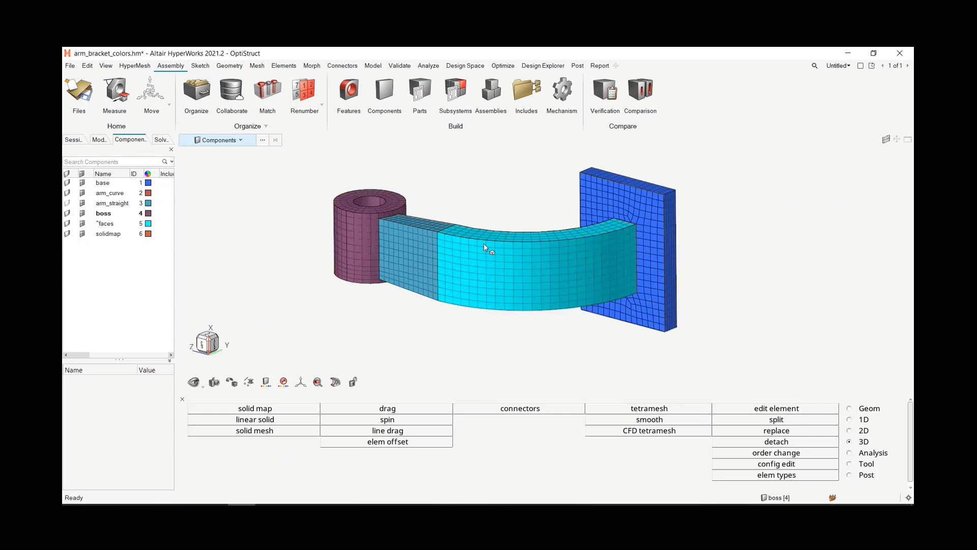
# Select all displayed CQUAD4 elements by configuration and delete them.
pyautogui.click(240, 141)
pyautogui.click(209, 172)
pyautogui.click(258, 142)
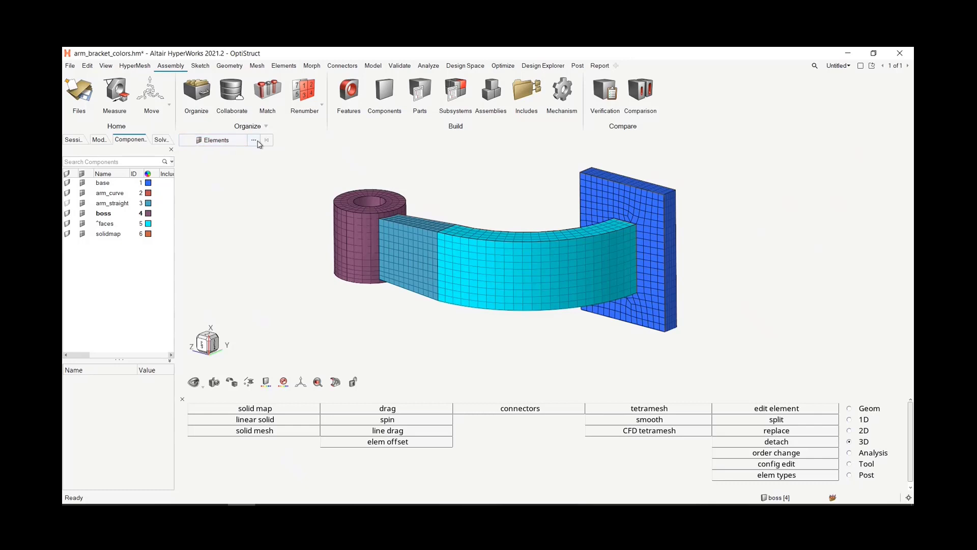
pyautogui.click(235, 166)
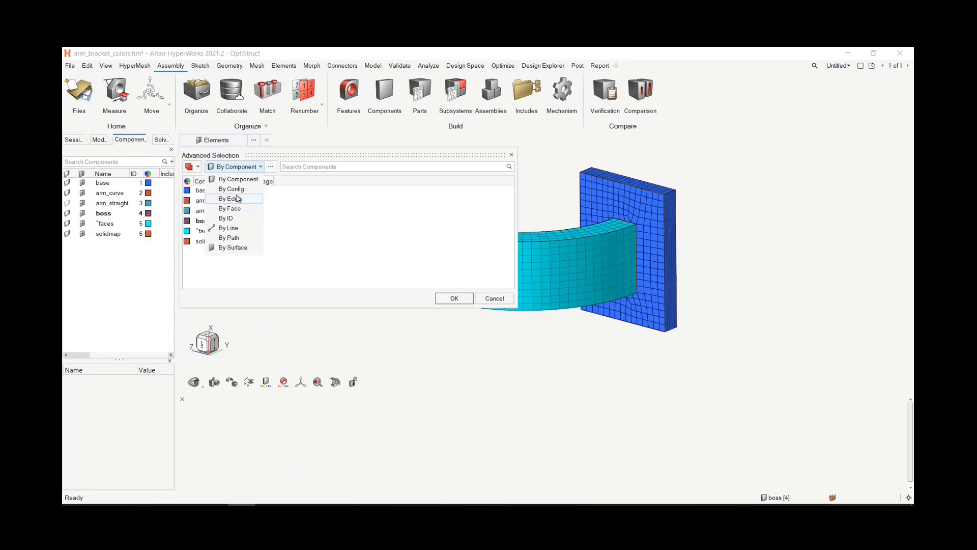
pyautogui.click(234, 189)
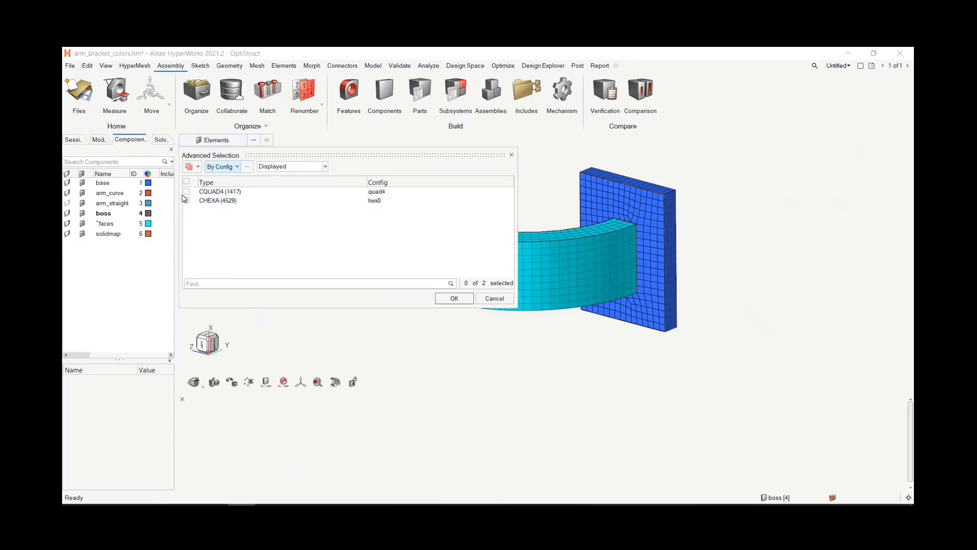
pyautogui.click(186, 193)
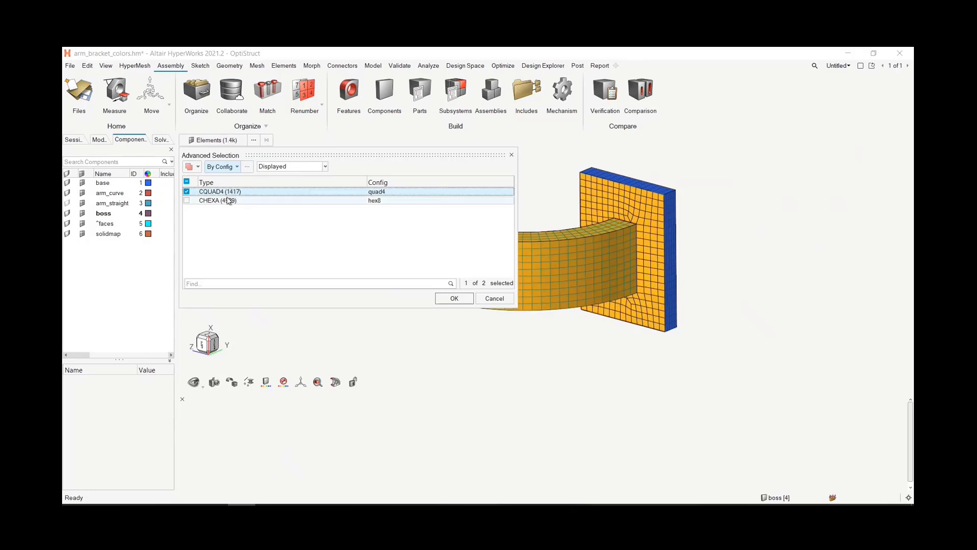
pyautogui.click(454, 299)
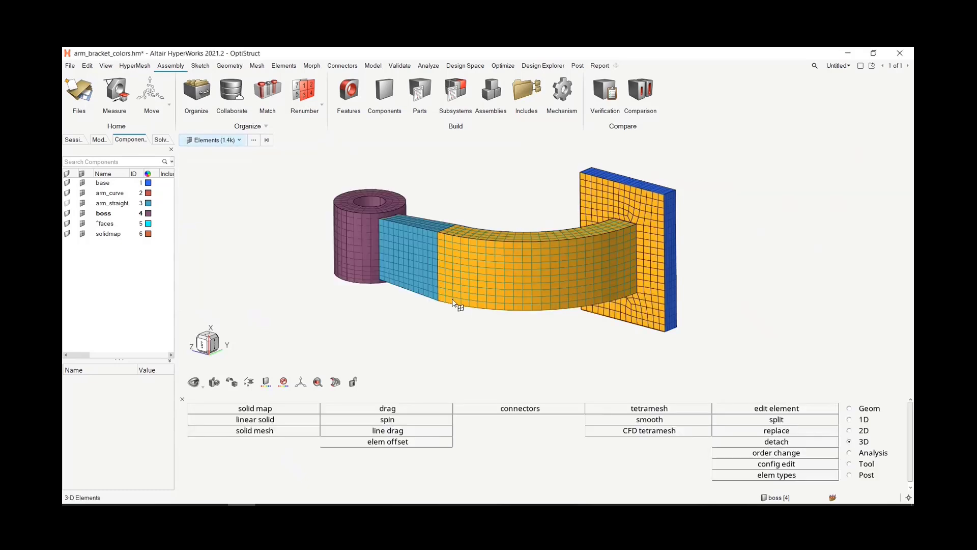
pyautogui.press('Delete')
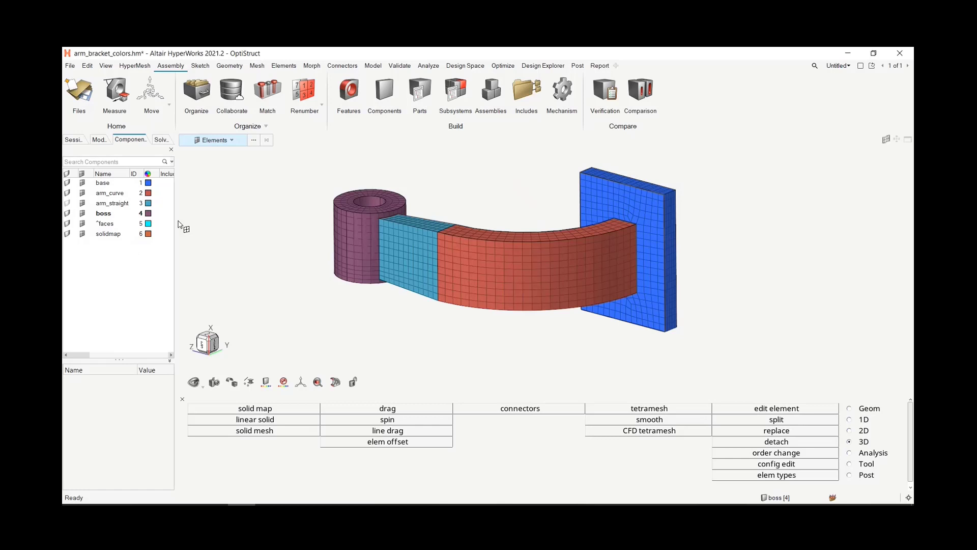
# Delete the empty components ^faces and solidmap from the model.
pyautogui.click(407, 66)
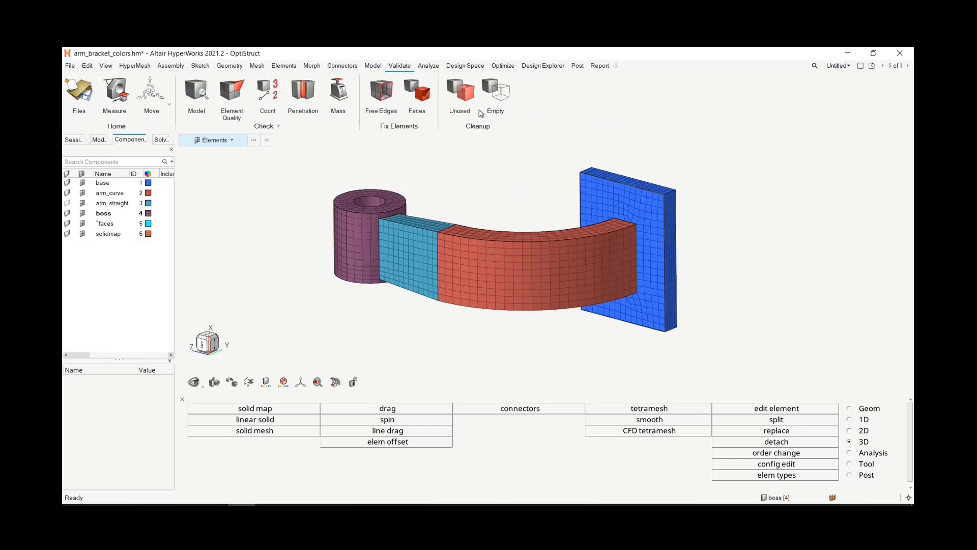
pyautogui.click(492, 90)
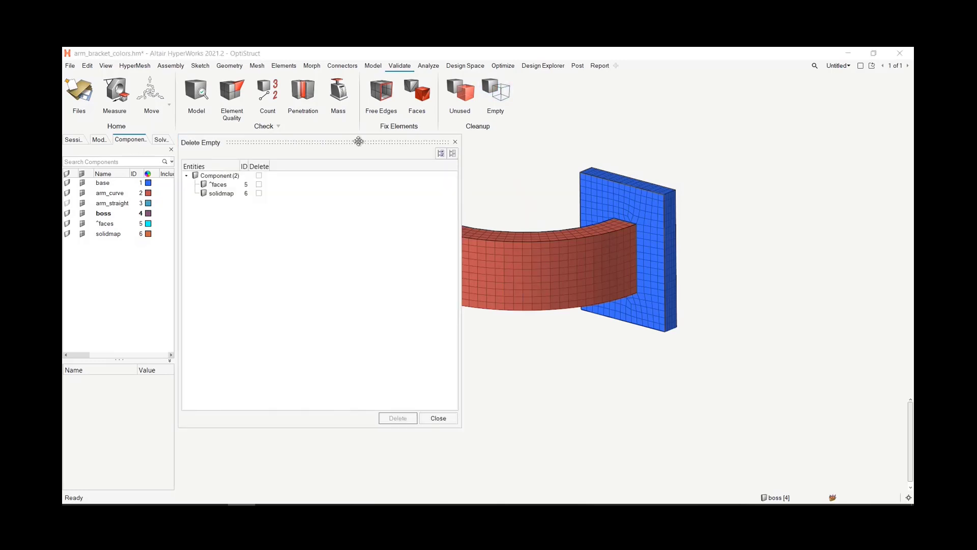
pyautogui.moveTo(359, 141); pyautogui.dragTo(331, 132)
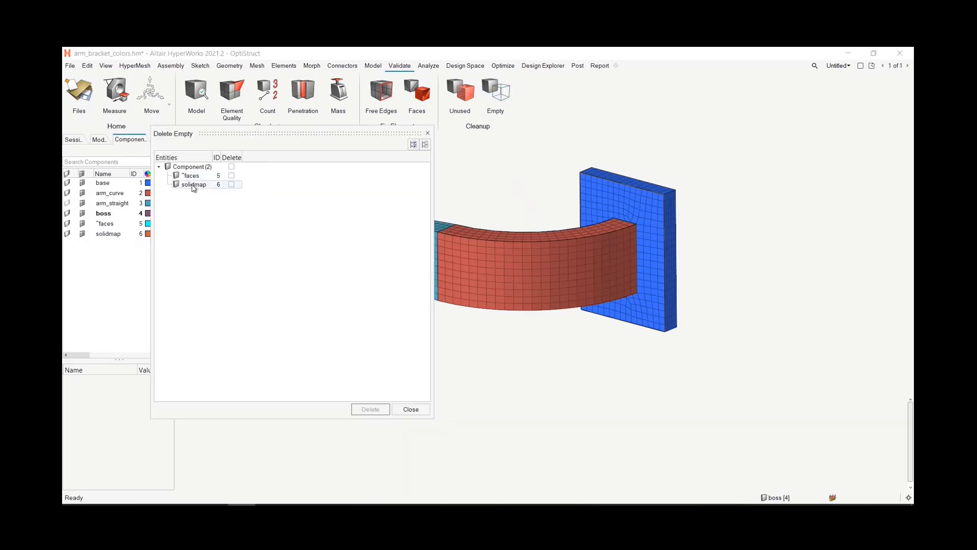
pyautogui.click(413, 145)
pyautogui.click(370, 410)
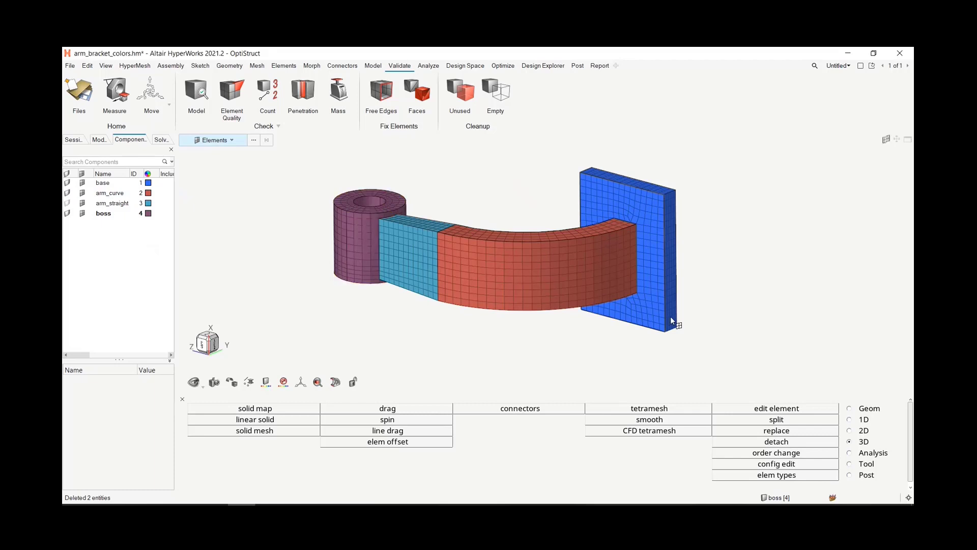
pyautogui.moveTo(752, 305); pyautogui.dragTo(750, 296, button='right')
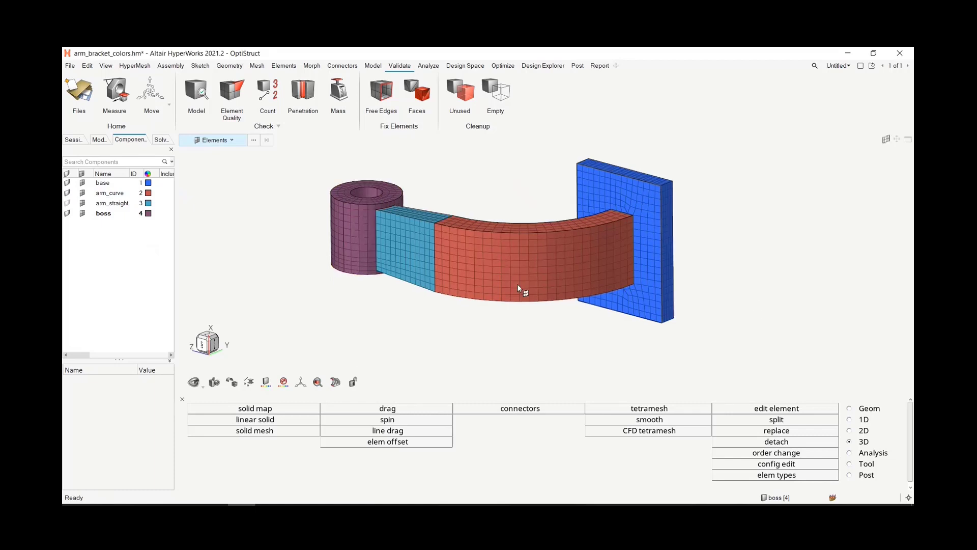
pyautogui.scroll(3, 606, 300)
pyautogui.scroll(-4, 648, 289)
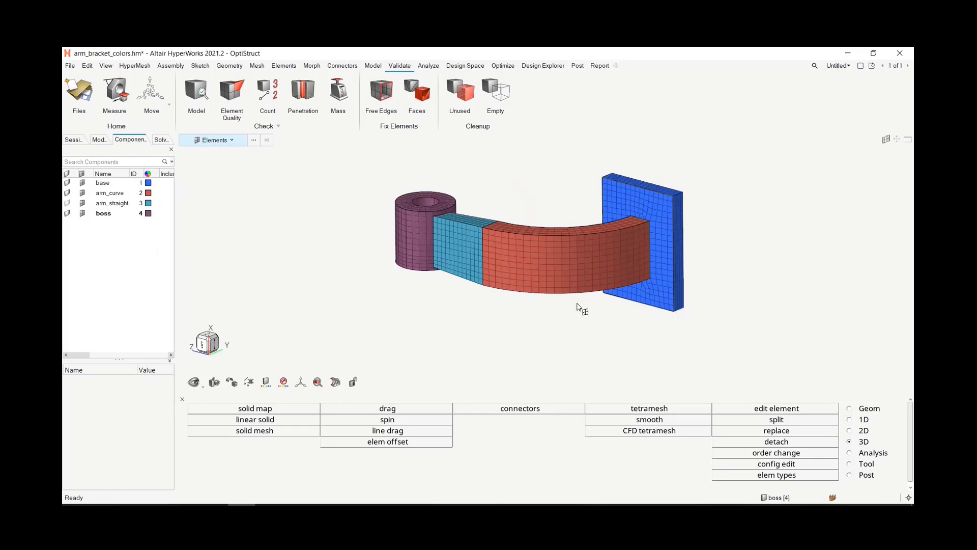
pyautogui.scroll(2, 655, 275)
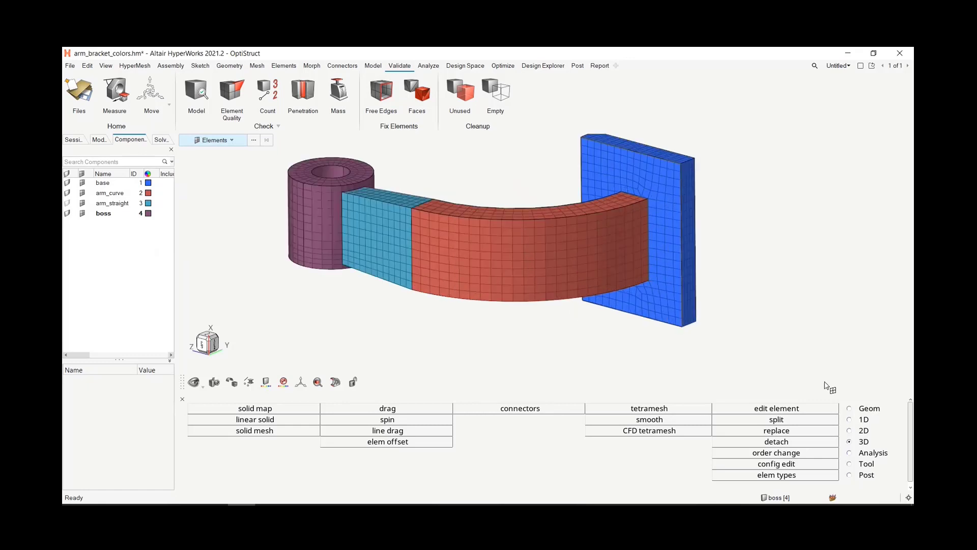
# Start the faces check and select all components: base, arm_curve, arm_straight and boss.
pyautogui.click(850, 464)
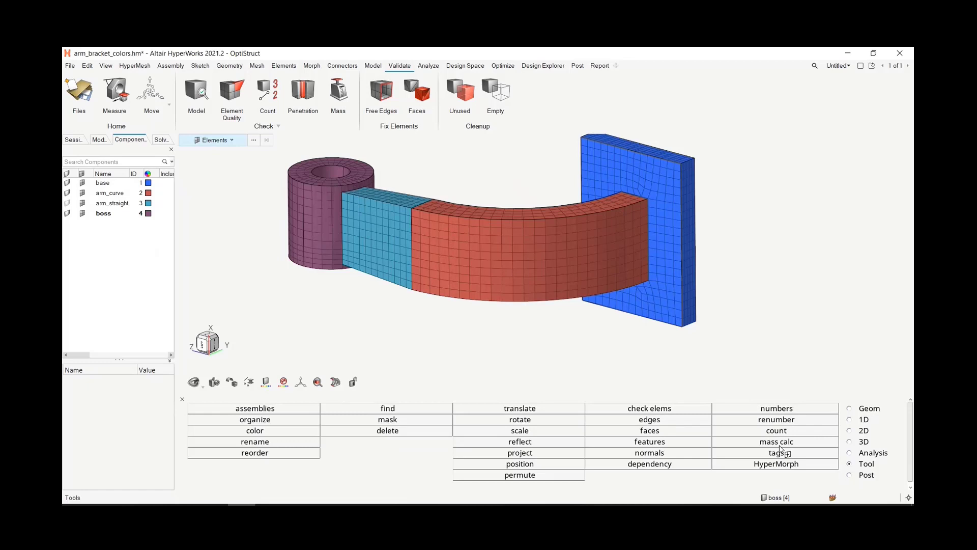
pyautogui.click(670, 432)
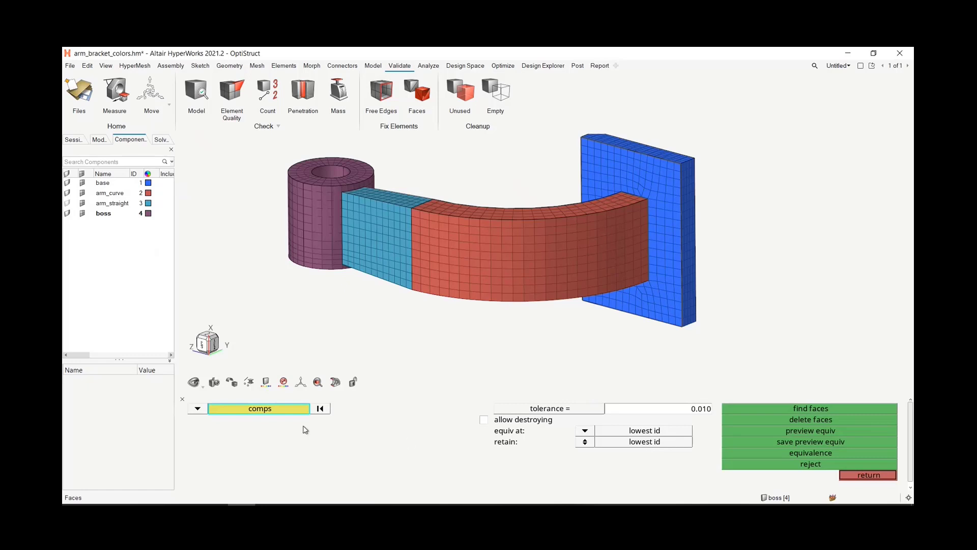
pyautogui.click(278, 409)
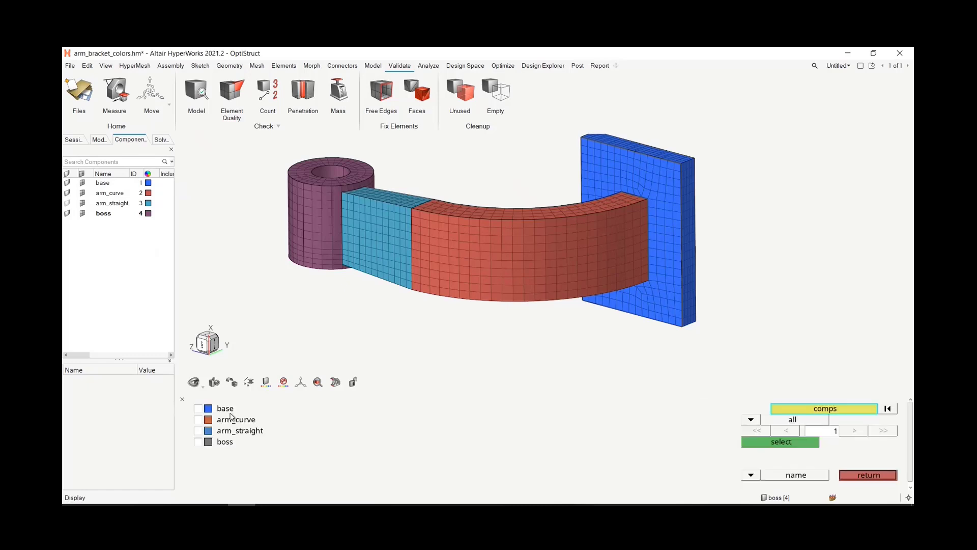
pyautogui.click(857, 414)
pyautogui.click(781, 411)
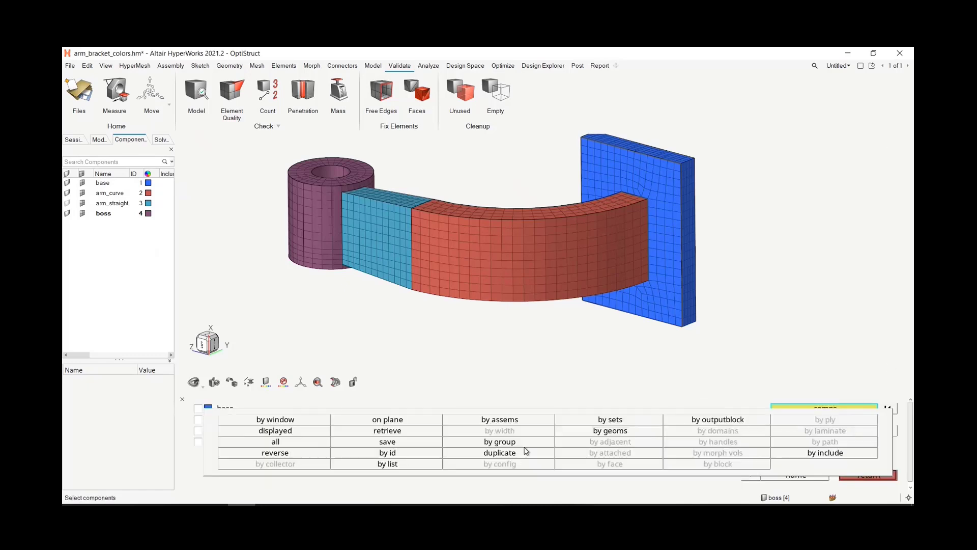
pyautogui.click(323, 443)
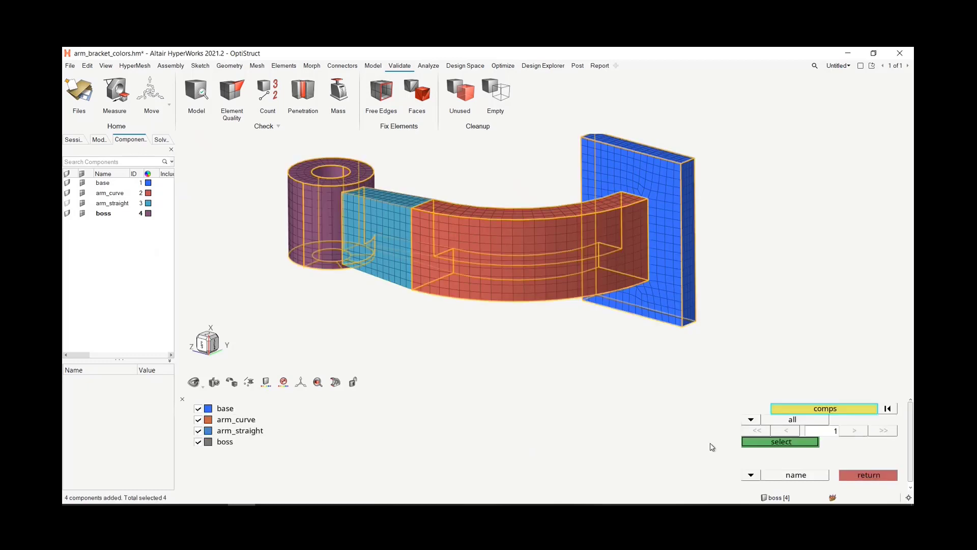
pyautogui.click(758, 442)
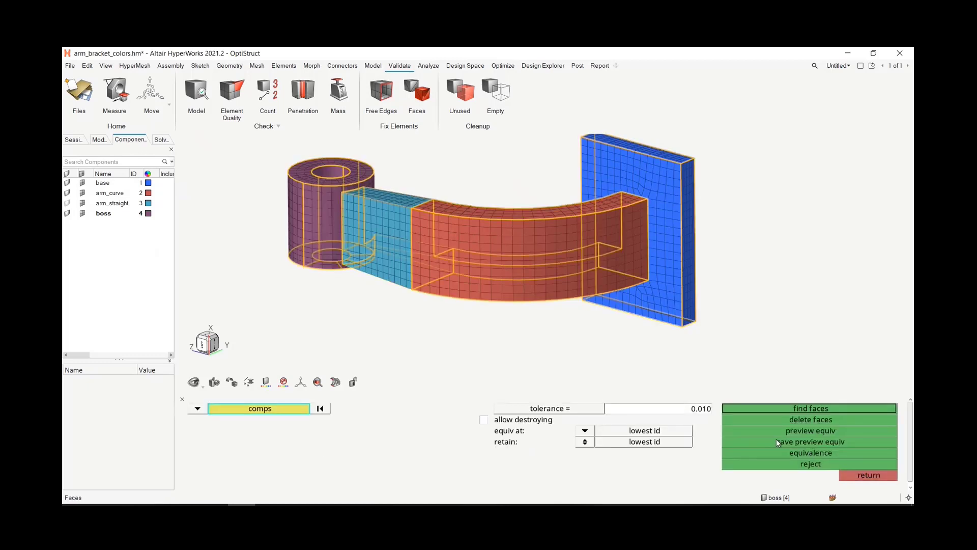
# Set the tolerance to 0.1, preview the equivalence nodes, and inspect them where arm_curve meets base.
pyautogui.click(701, 410)
pyautogui.write('0.1')
pyautogui.press('Return')
pyautogui.scroll(5, 647, 251)
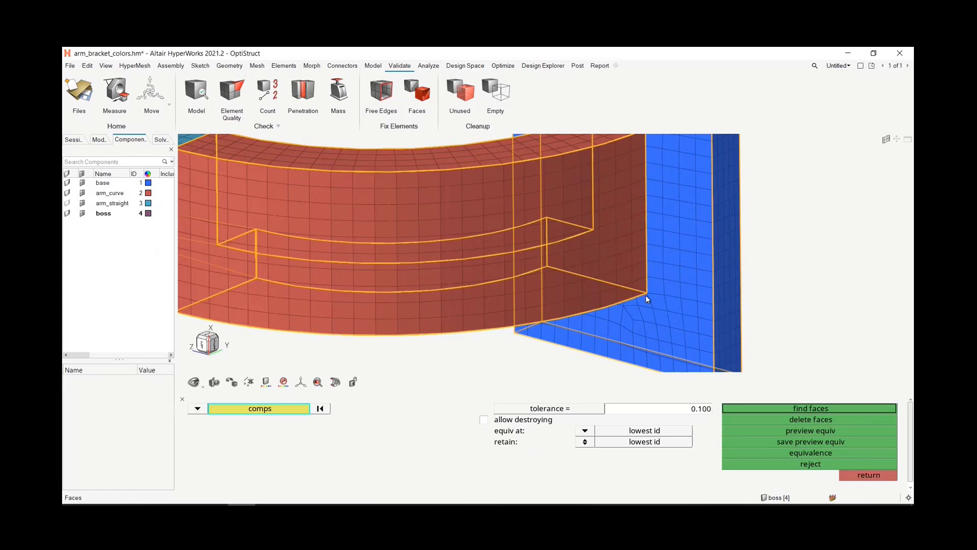
pyautogui.scroll(2, 644, 295)
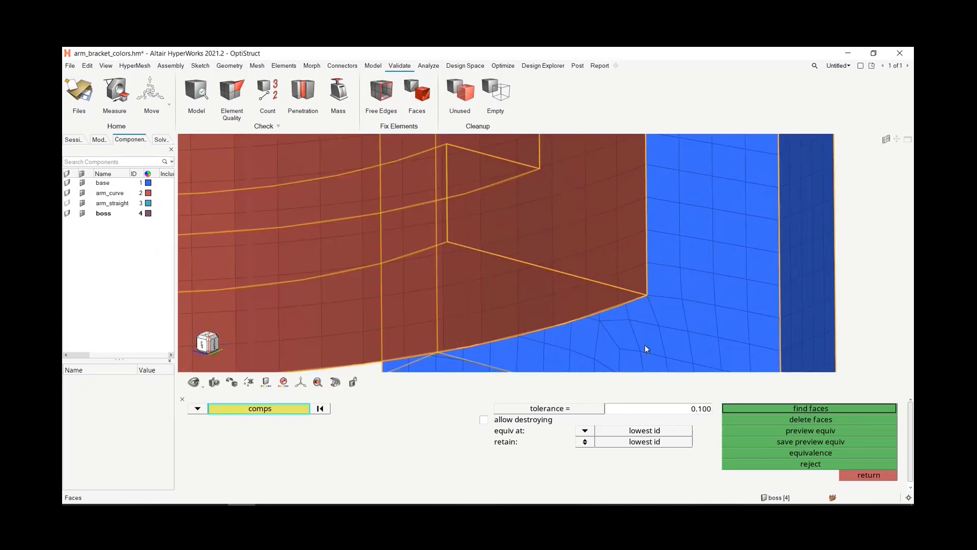
pyautogui.scroll(-5, 645, 330)
pyautogui.scroll(-2, 660, 321)
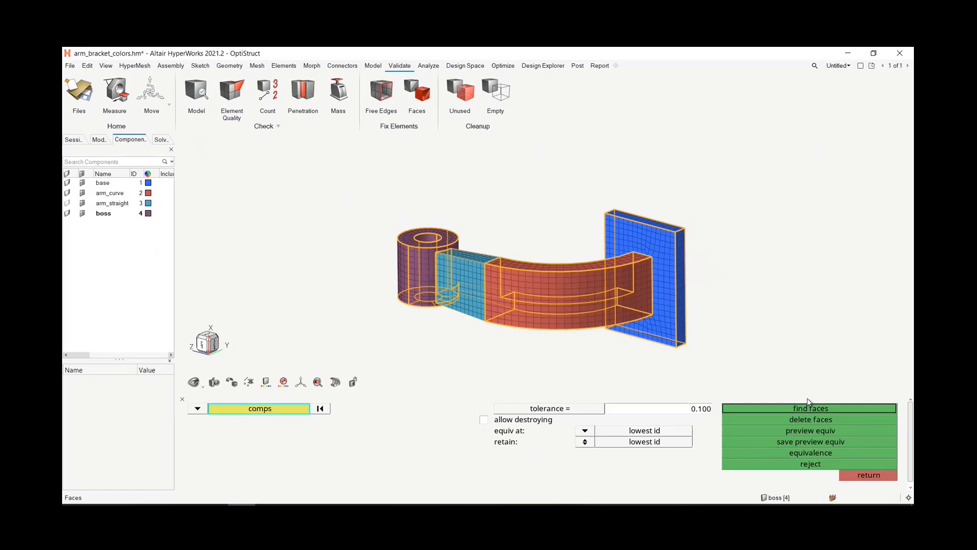
pyautogui.click(817, 432)
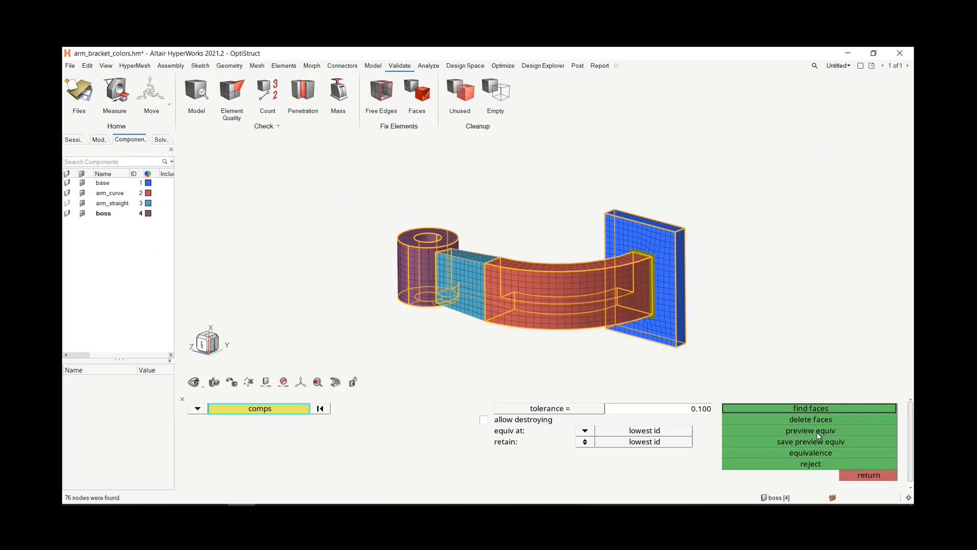
pyautogui.scroll(5, 664, 264)
pyautogui.scroll(-4, 632, 214)
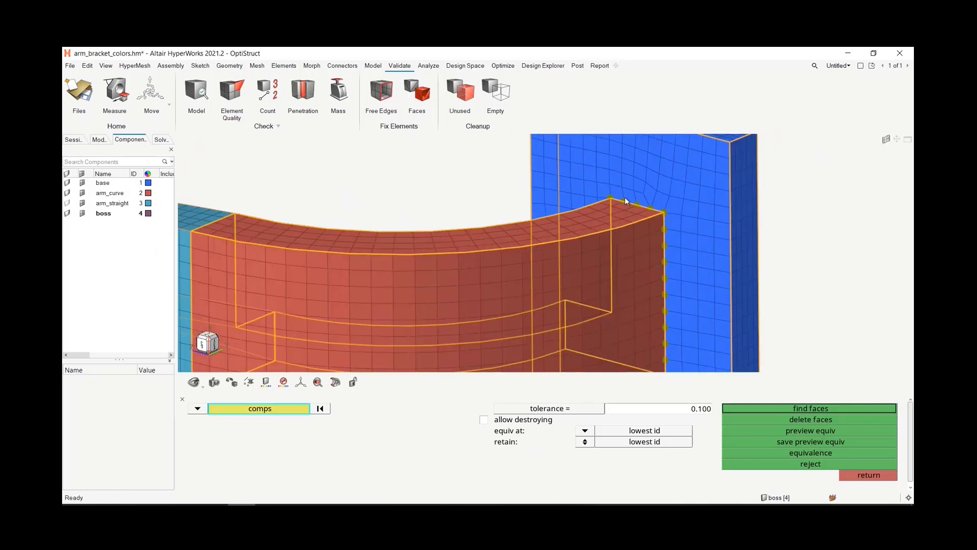
pyautogui.scroll(2, 648, 350)
pyautogui.moveTo(649, 350); pyautogui.dragTo(593, 330, button='right')
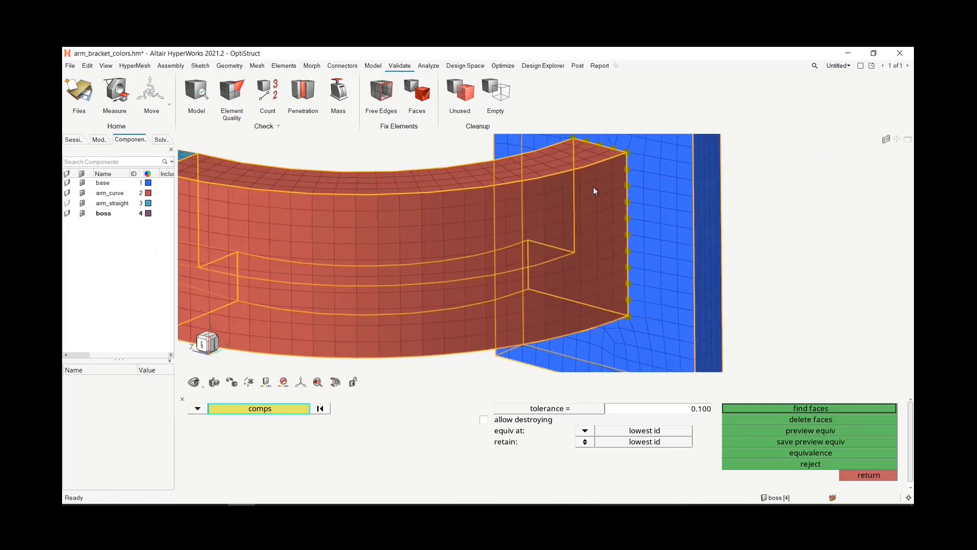
# Equivalence the previewed nodes, inspect the connection between arm_curve and base, and leave the faces check.
pyautogui.click(792, 453)
pyautogui.scroll(-3, 623, 209)
pyautogui.scroll(4, 624, 206)
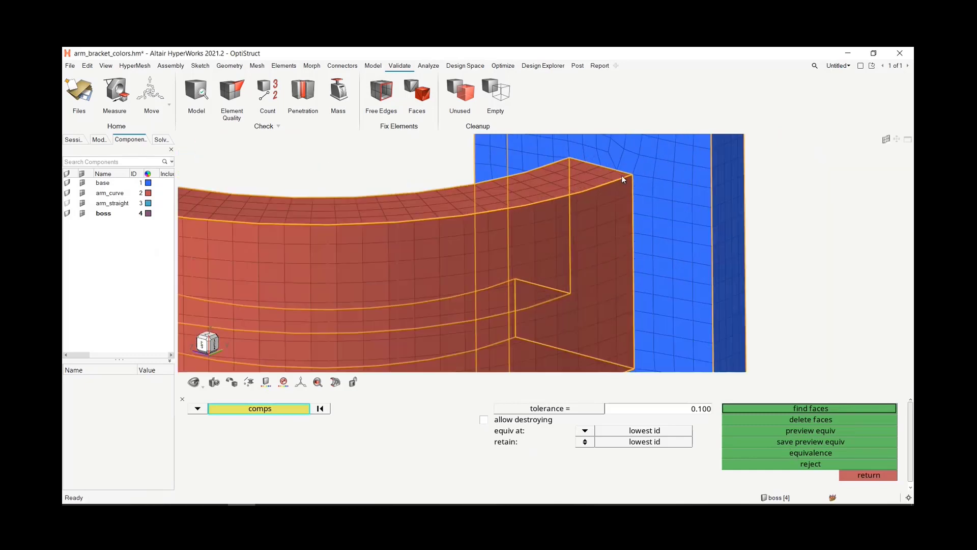
pyautogui.scroll(1, 621, 175)
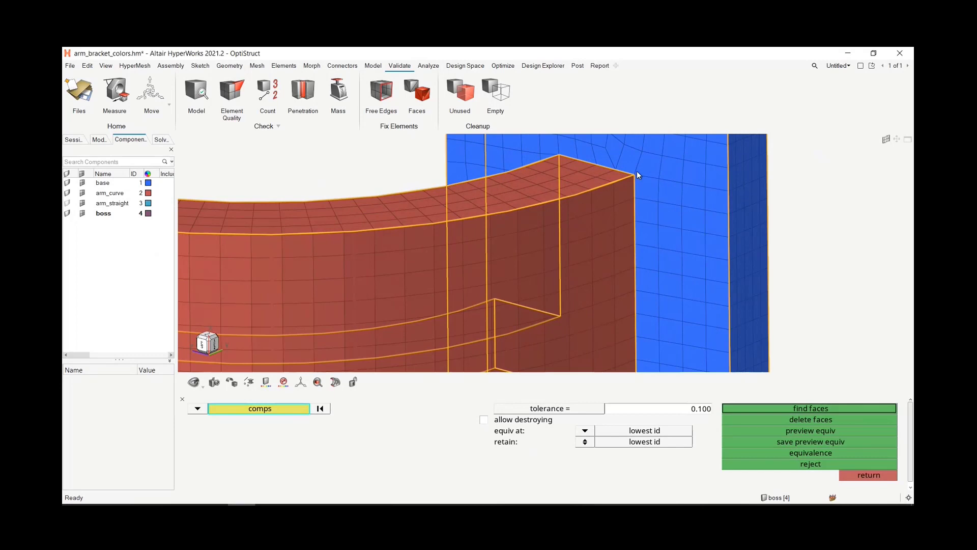
pyautogui.scroll(3, 638, 174)
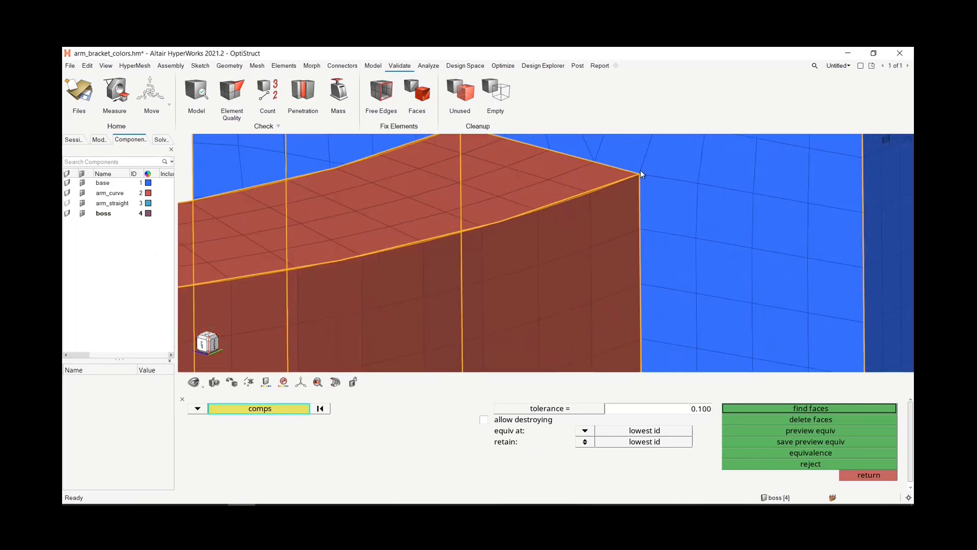
pyautogui.scroll(-6, 637, 175)
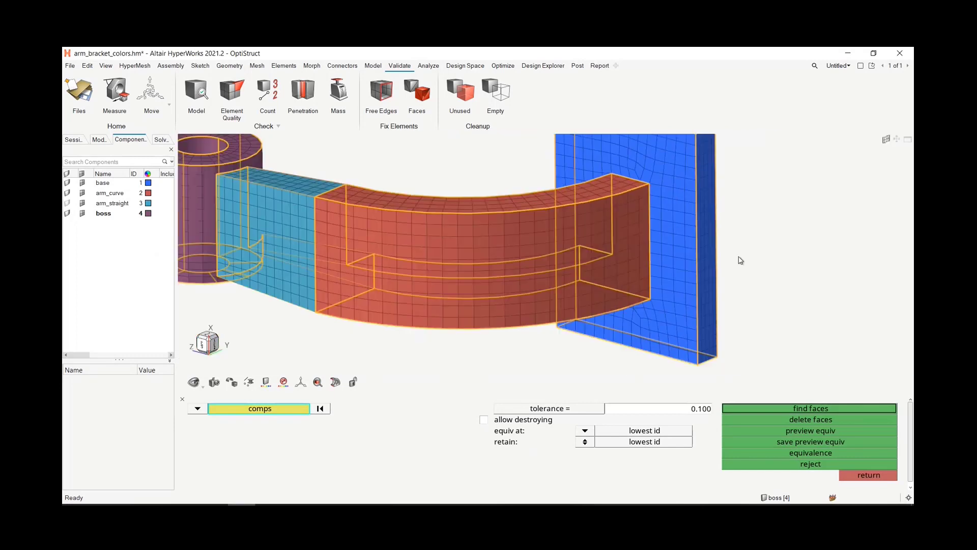
pyautogui.click(868, 475)
pyautogui.scroll(-2, 796, 316)
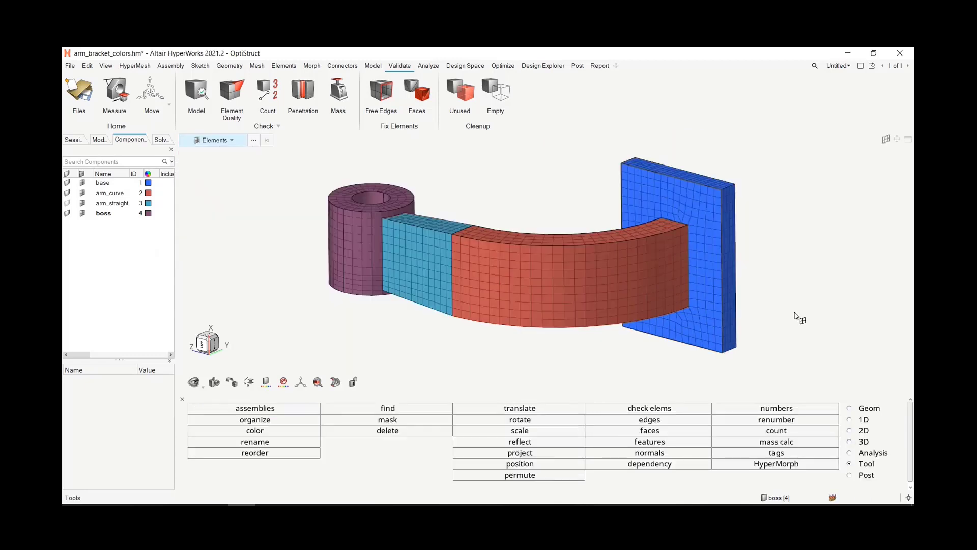